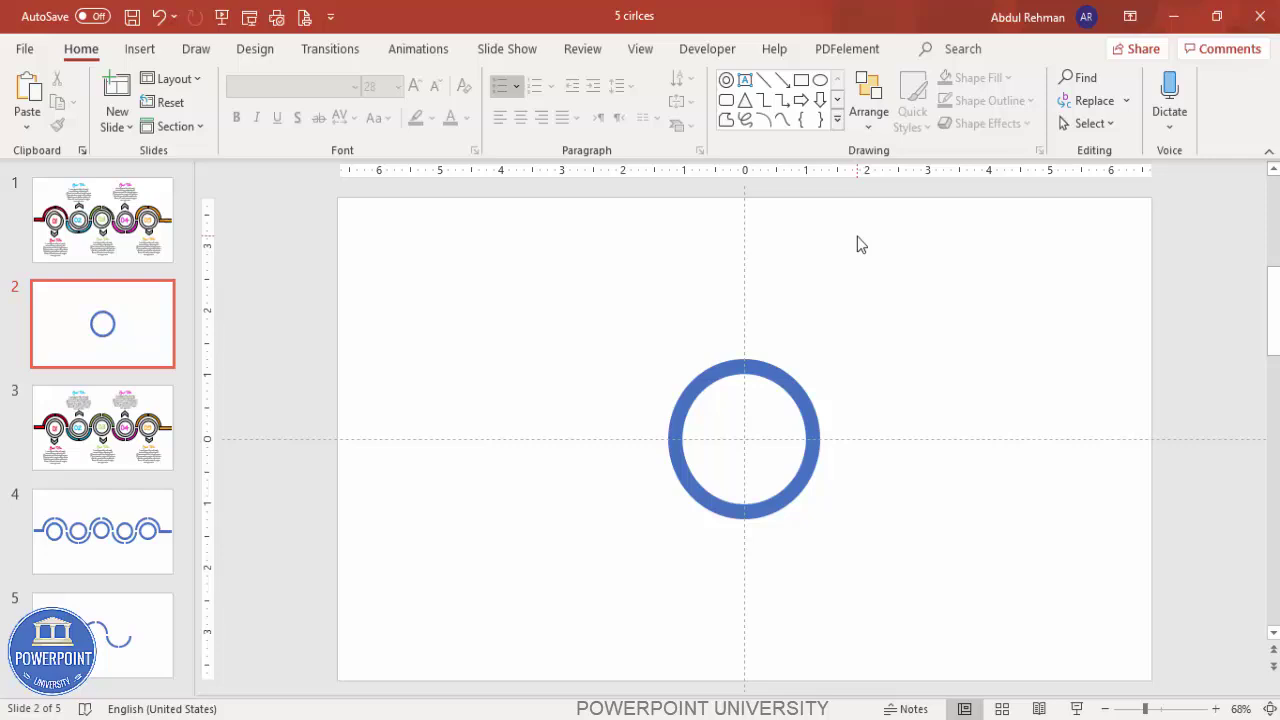
Step: Draw a square rectangle covering the blue ring's upper-left quarter
left_click(141, 50)
left_click(305, 133)
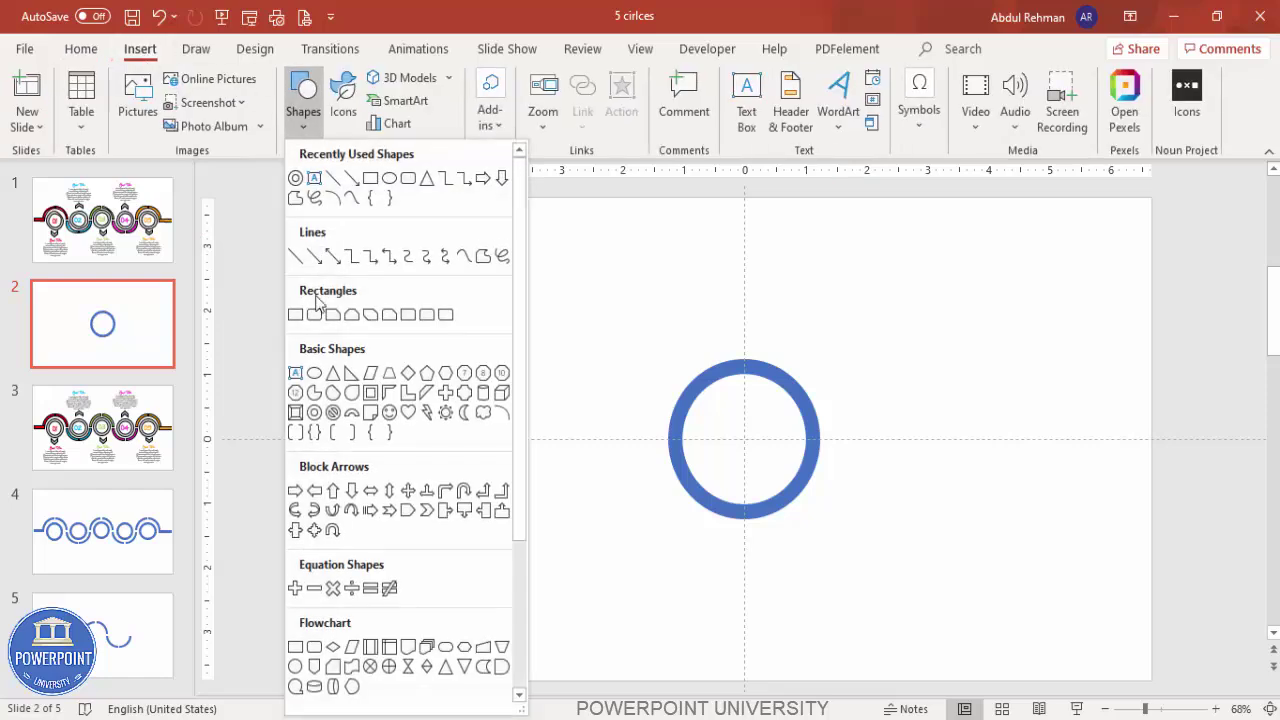
left_click(296, 314)
left_click_drag(632, 311, 744, 438)
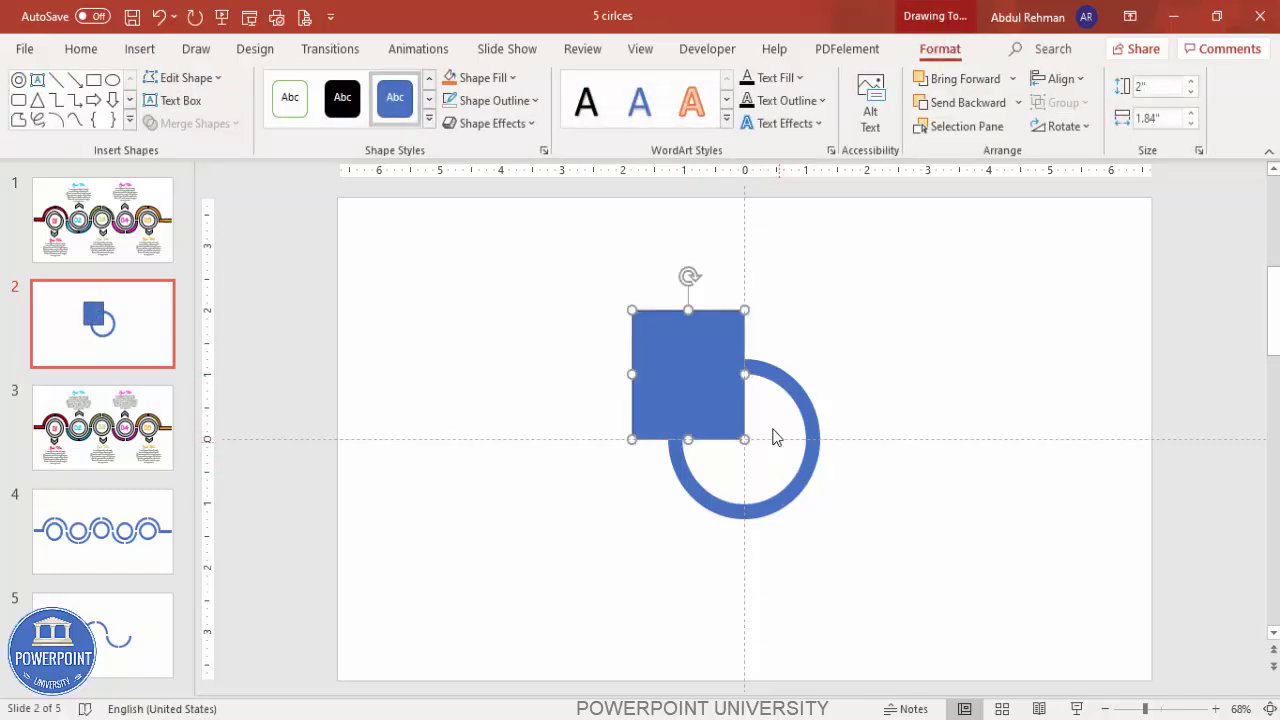
Step: Intersect the ring with the square to leave only the upper-left quarter arc
left_click(783, 382)
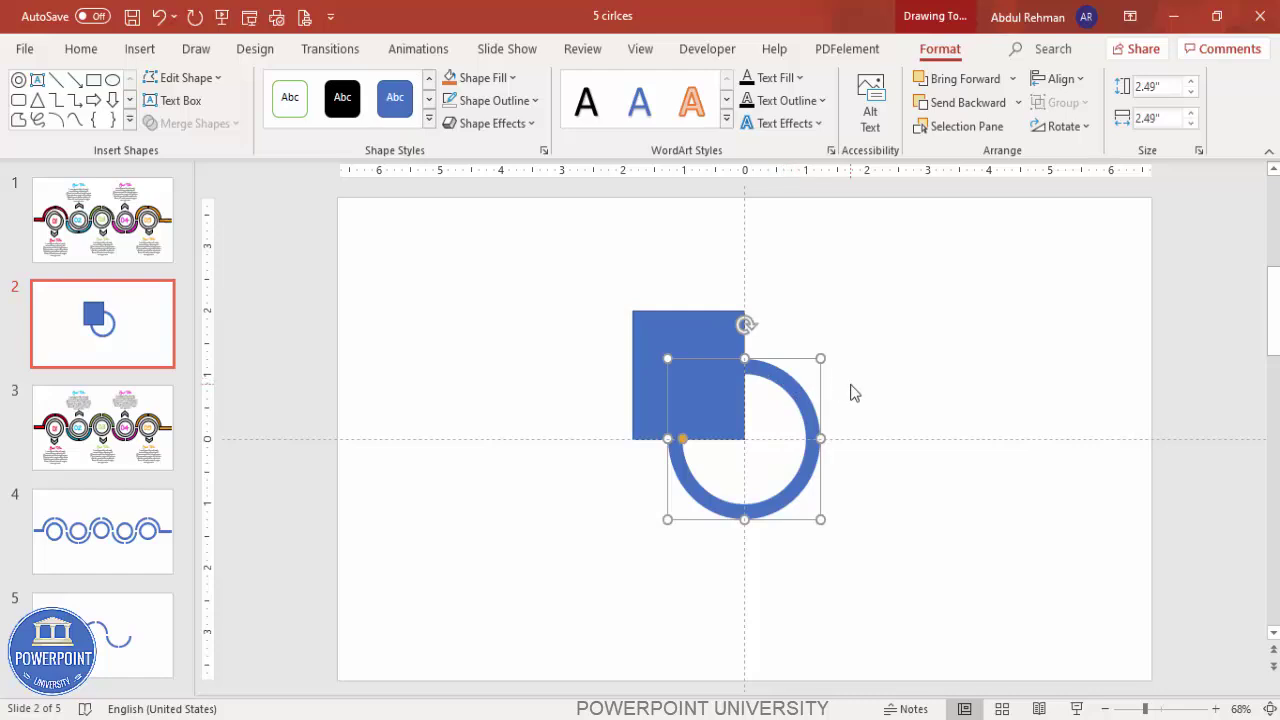
left_click(665, 337, "shift")
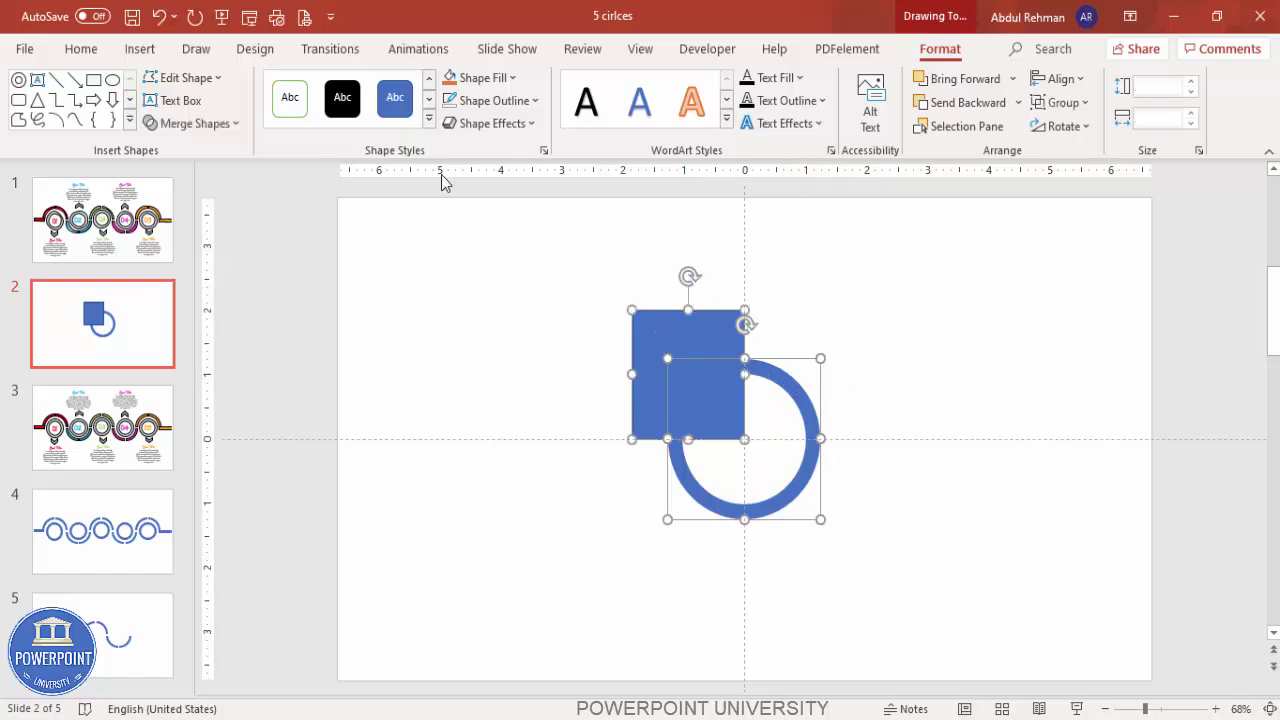
left_click(214, 123)
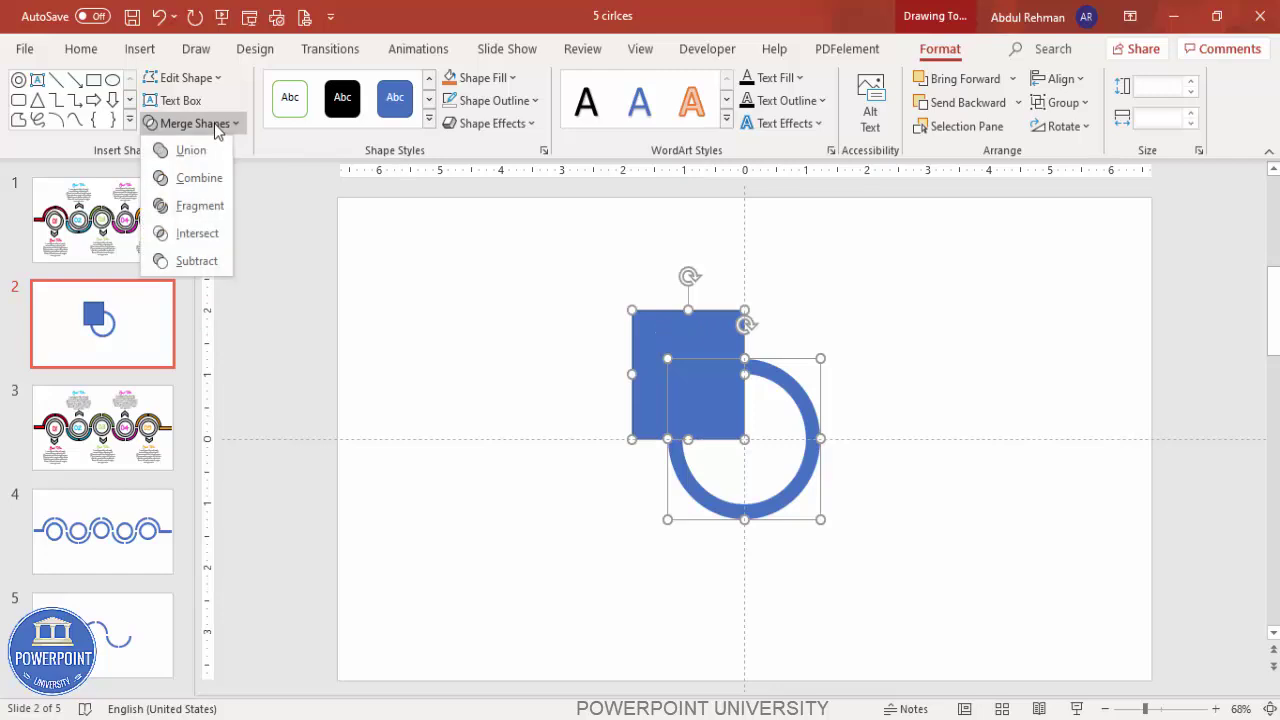
left_click(210, 236)
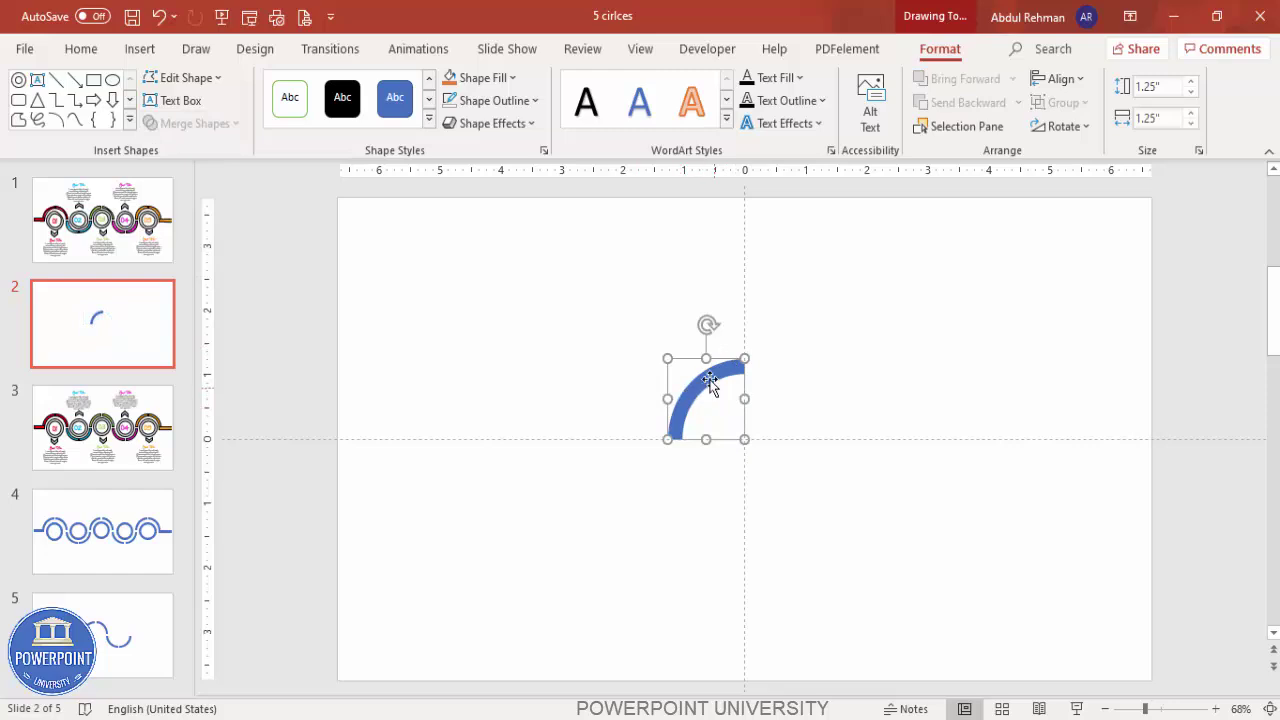
Step: Give the arc a black outline and place a horizontally flipped copy beside it
left_click(514, 104)
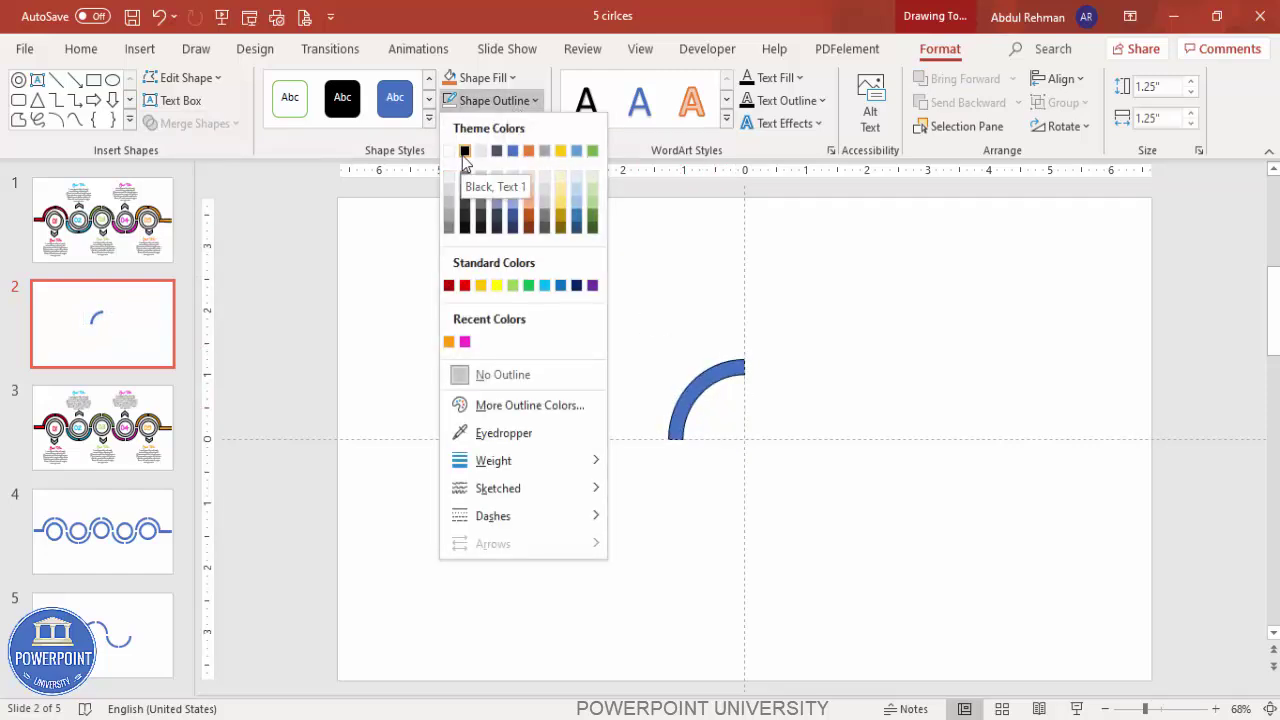
left_click(464, 151)
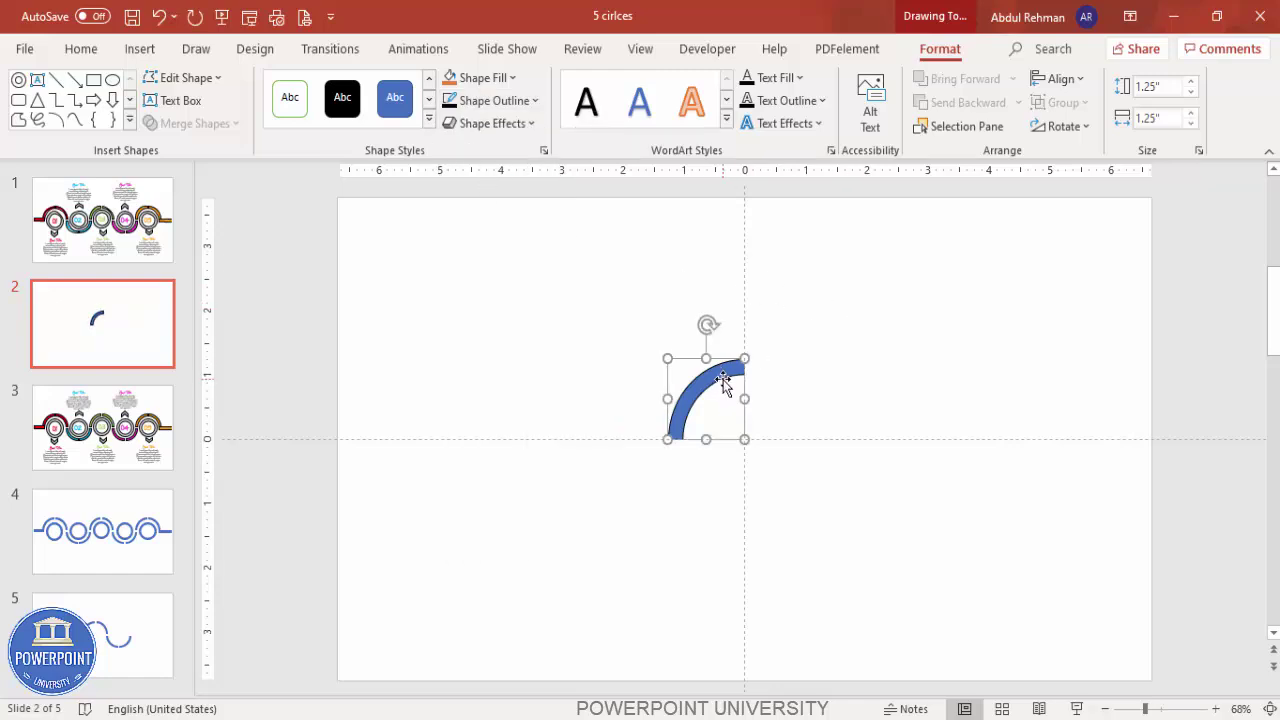
left_click_drag(723, 383, 820, 383)
left_click(1064, 127)
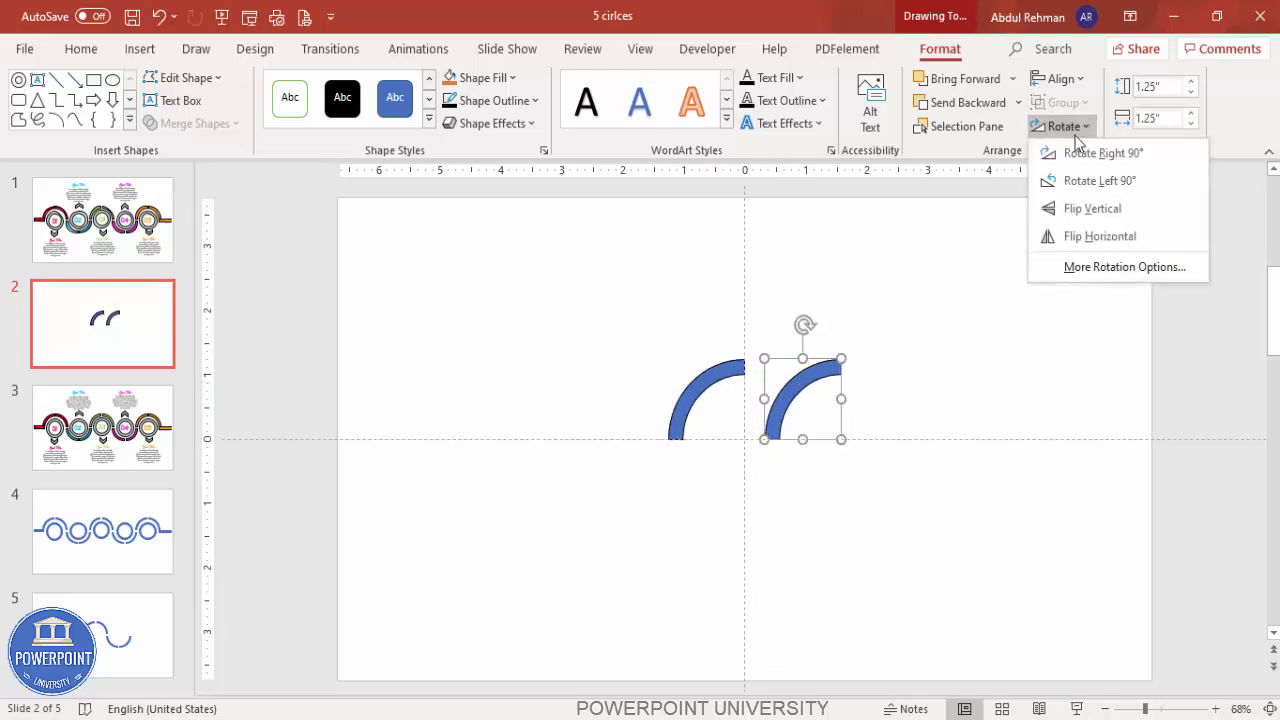
left_click(1108, 240)
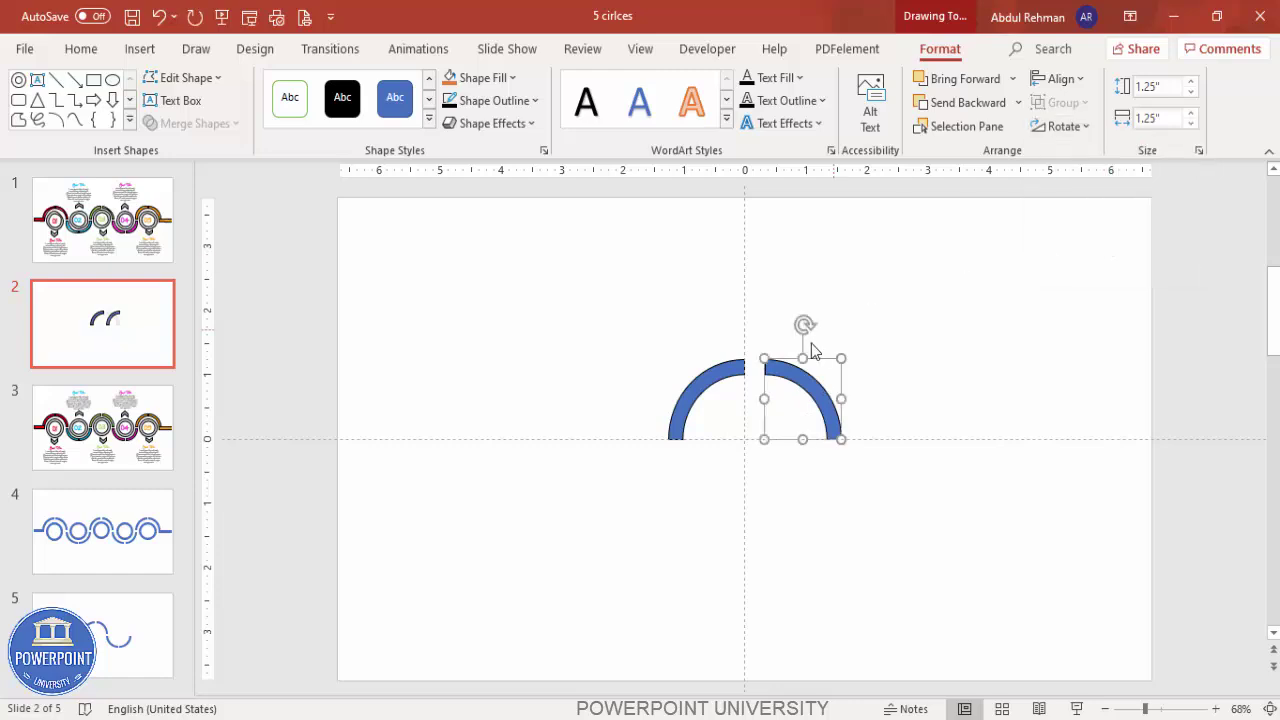
Step: Line the two arcs up, move them to the upper left, and group them
mouse_move(715, 385)
left_mouse_down()
mouse_move(714, 364)
mouse_move(704, 369)
left_mouse_up()
left_click_drag(823, 377, 795, 373)
left_click(529, 343)
left_click_drag(530, 302, 926, 563)
left_click_drag(820, 389, 528, 392)
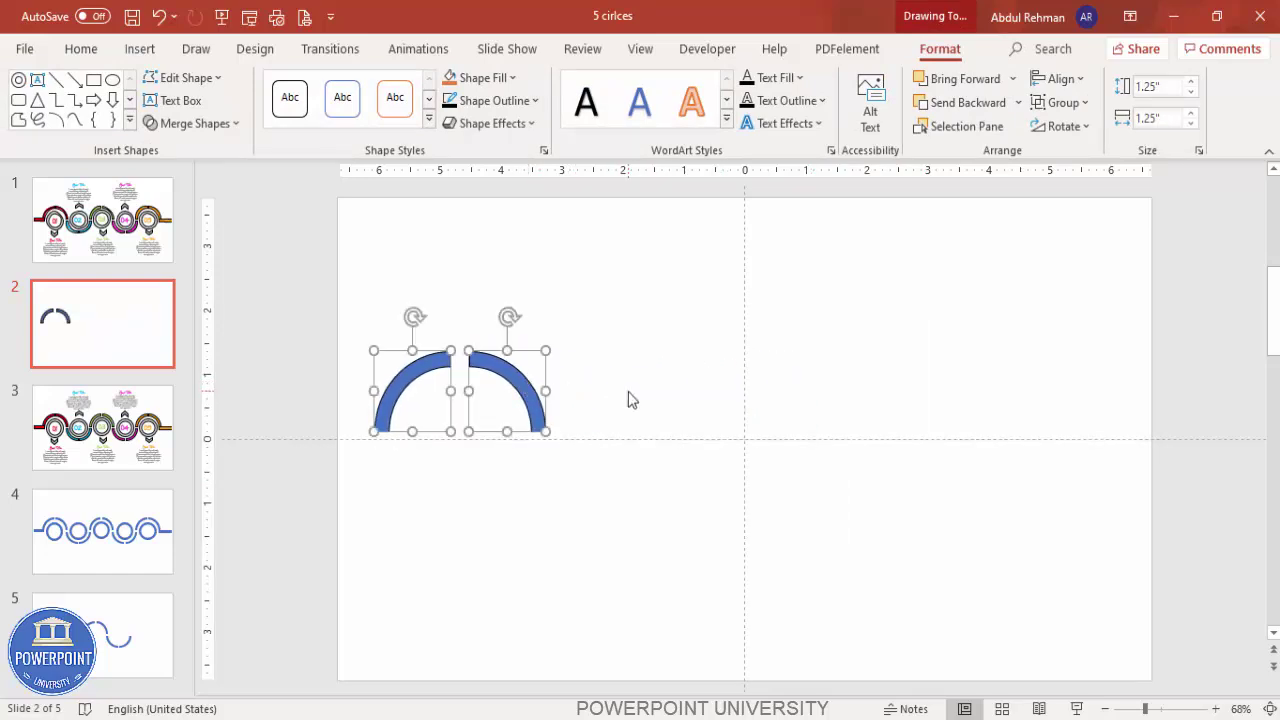
key("ctrl+g")
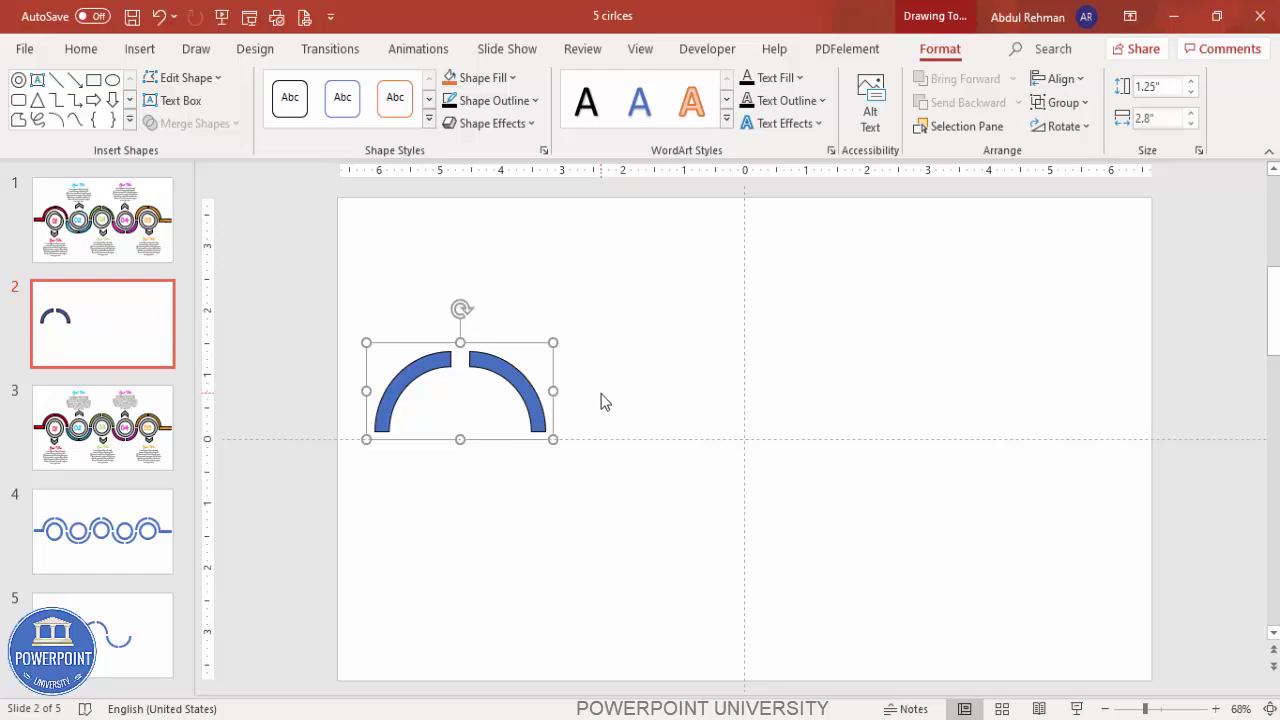
Step: Add a vertically flipped copy of the arc pair joined below and right of it
left_click_drag(549, 391, 694, 487, "ctrl")
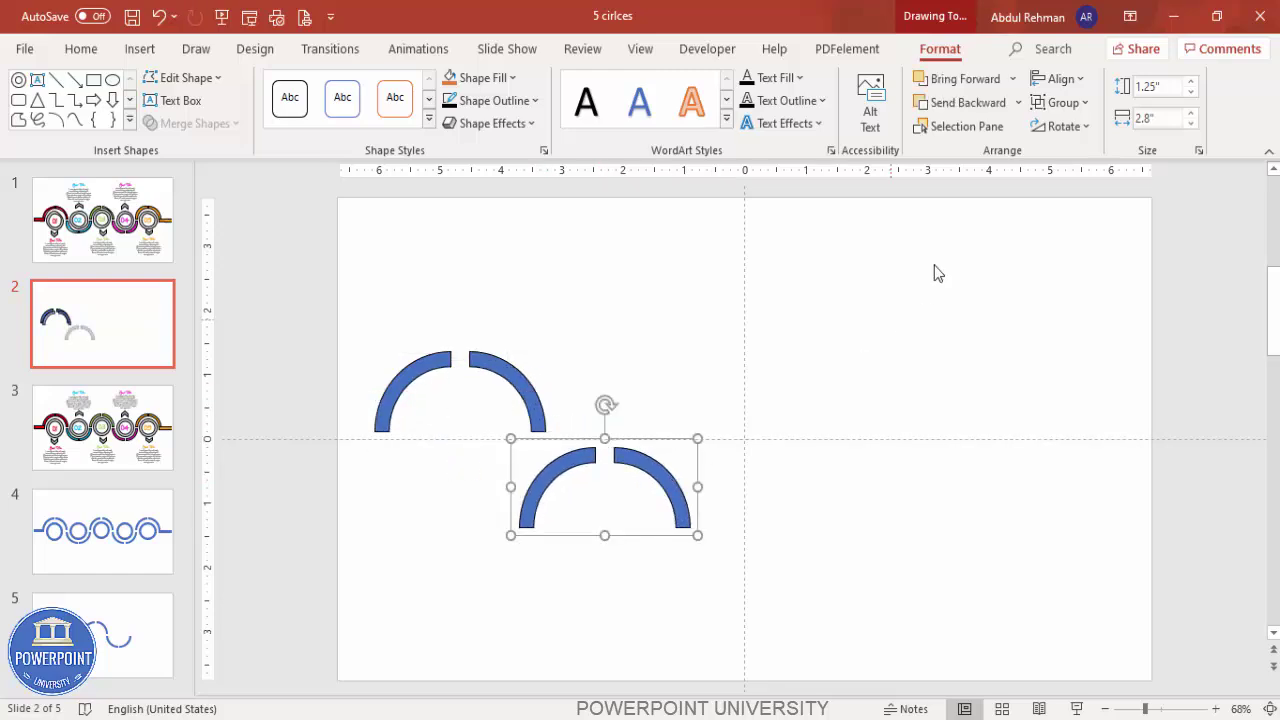
left_click(1063, 126)
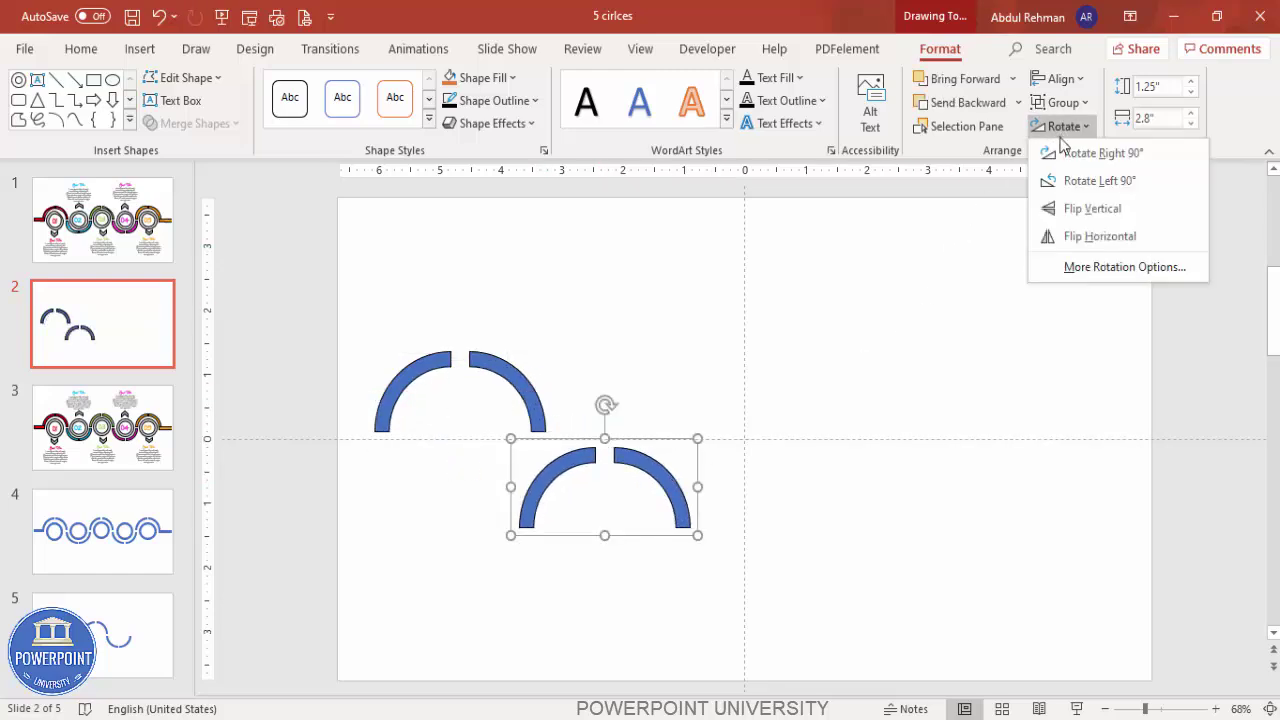
left_click(1081, 214)
left_click_drag(651, 514, 661, 507)
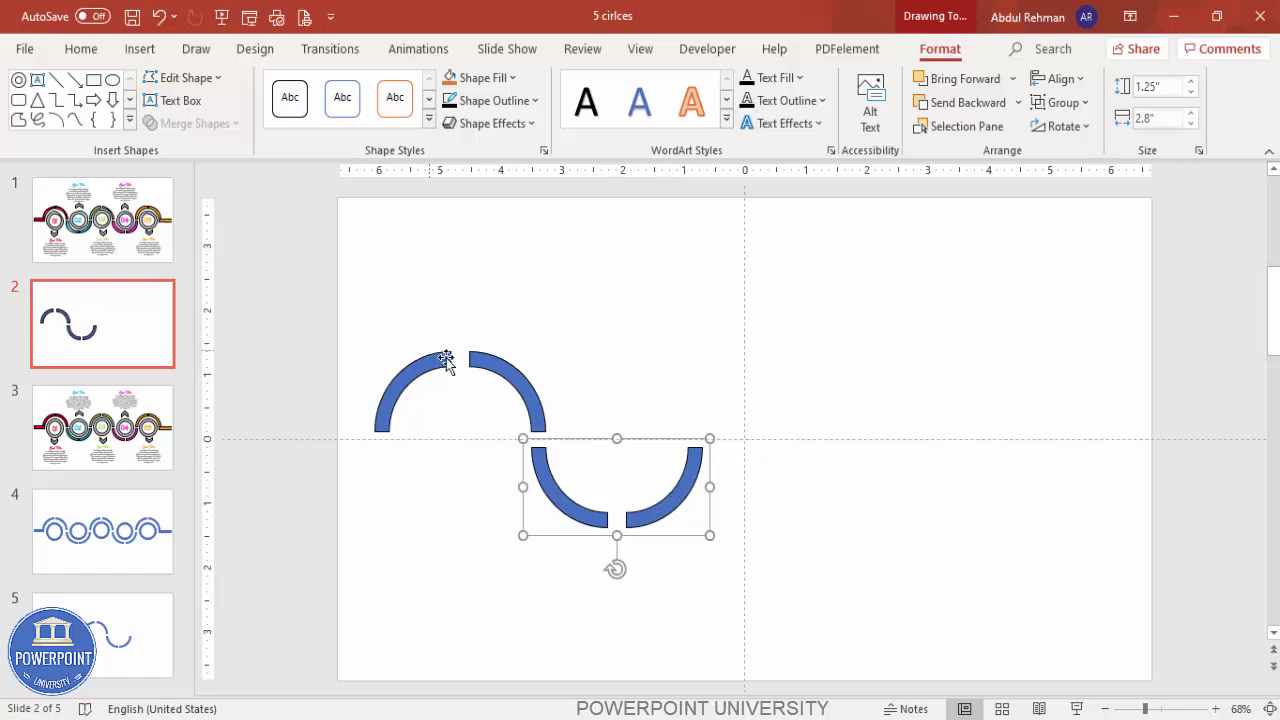
Step: Copy the up and down pairs rightward, adding a fifth pair at the right end
left_click(515, 393)
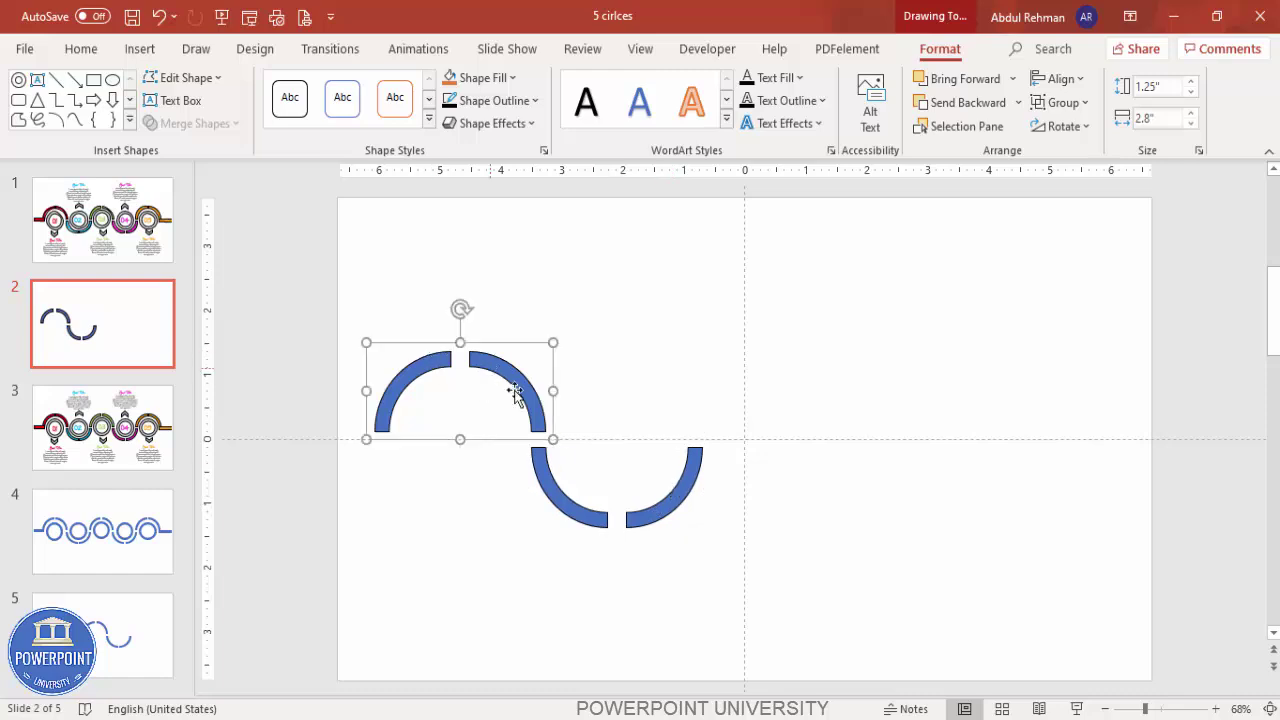
left_click(678, 488, "shift")
left_click_drag(690, 500, 998, 493)
left_click(820, 394)
left_click(818, 368)
left_click_drag(816, 368, 1135, 384)
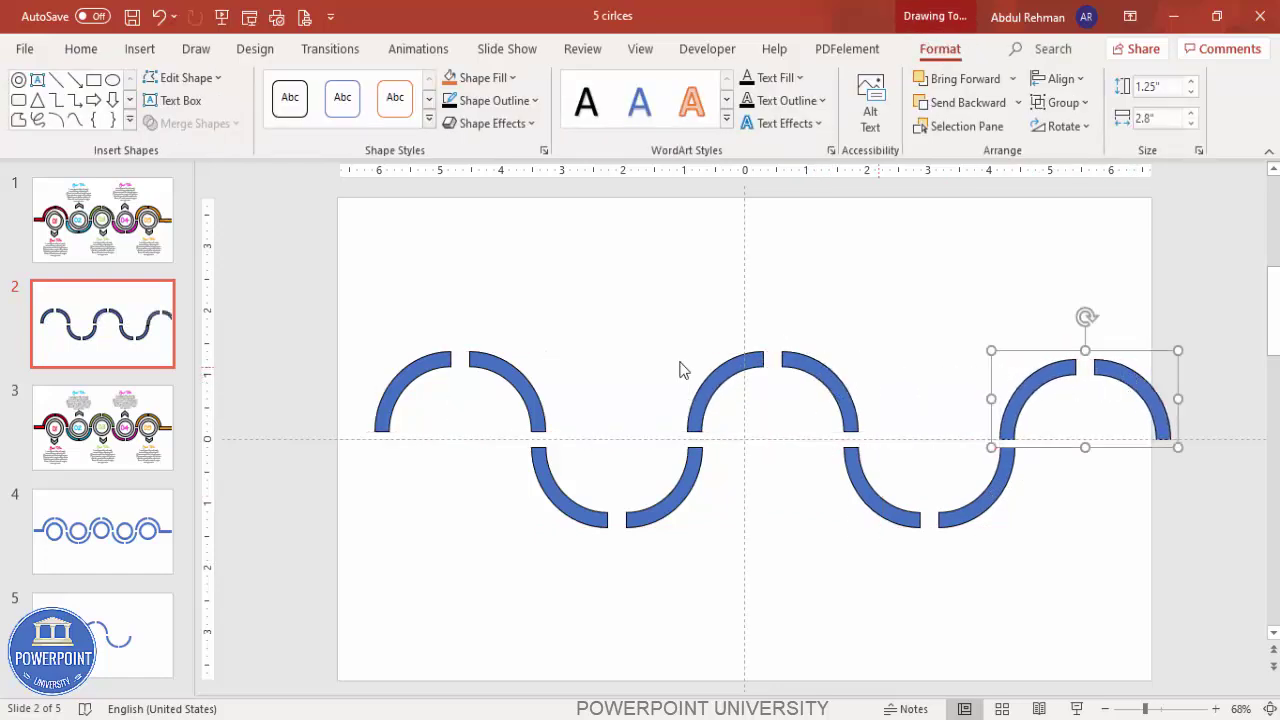
Step: Shift all five arc pairs left and slightly up as one wave
left_click_drag(290, 260, 1224, 646)
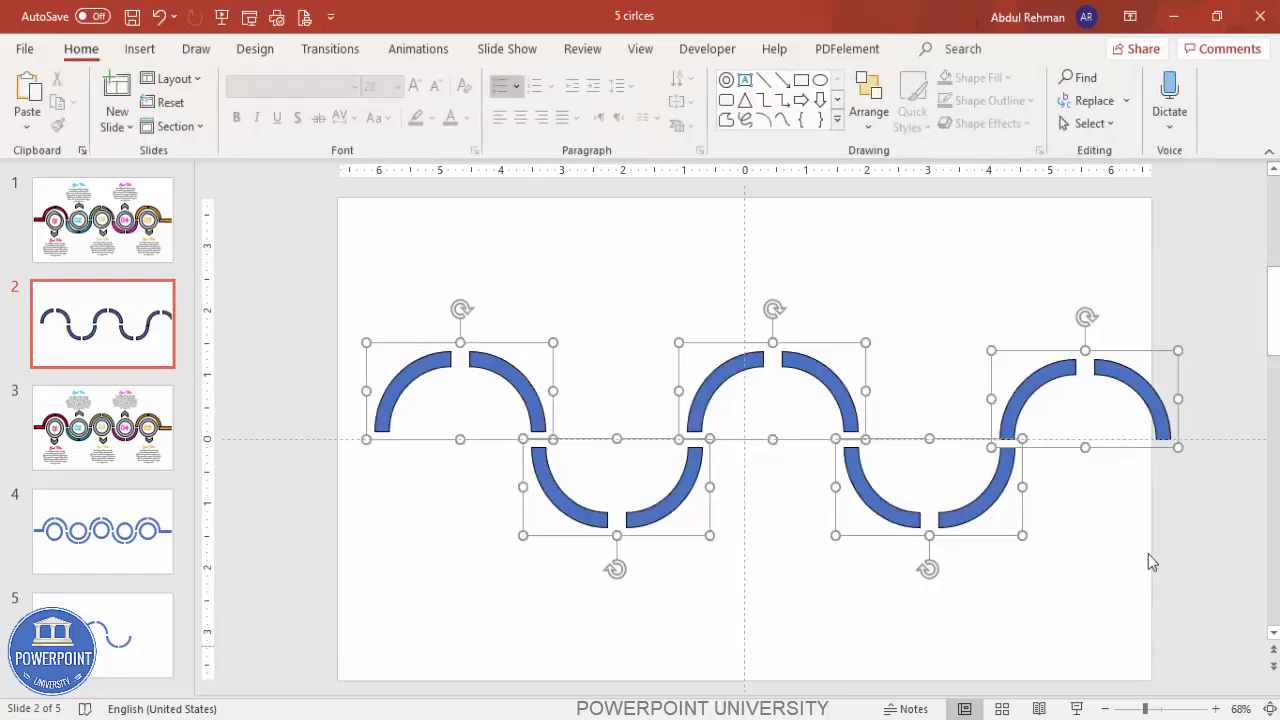
left_click_drag(1033, 403, 997, 383)
key("Left")
key("Left")
key("Left")
key("Left")
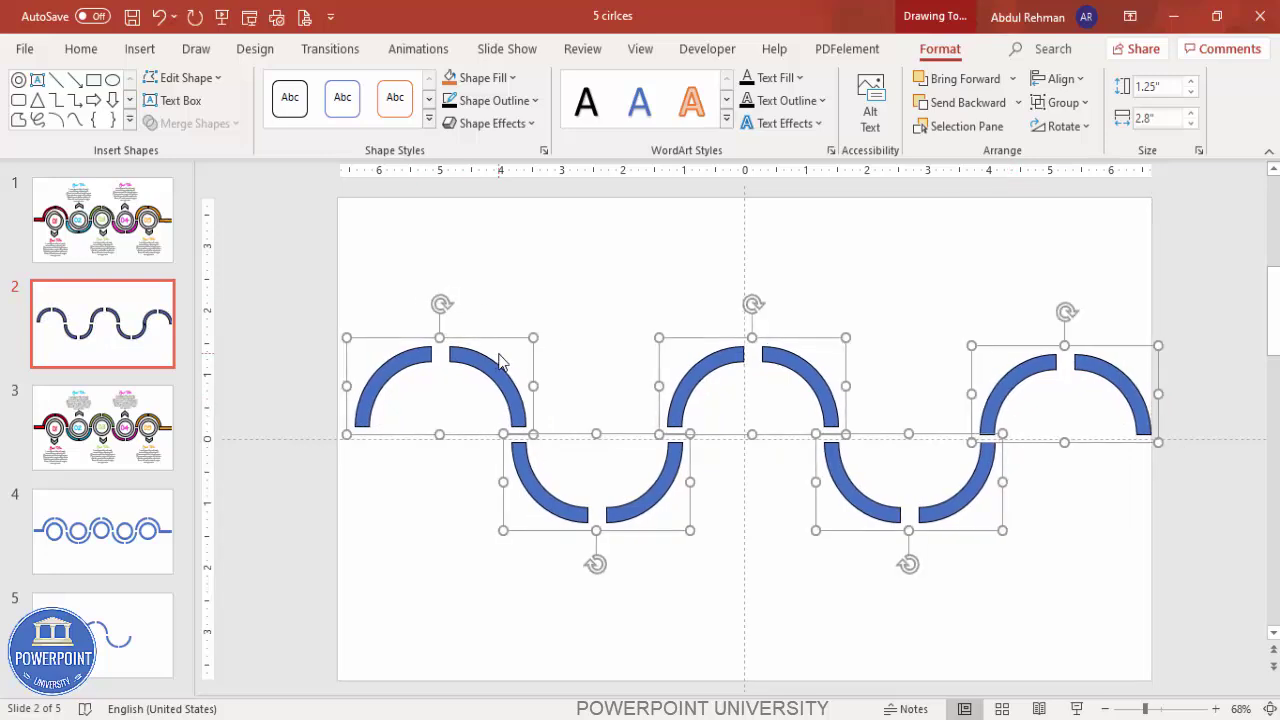
left_click(554, 319)
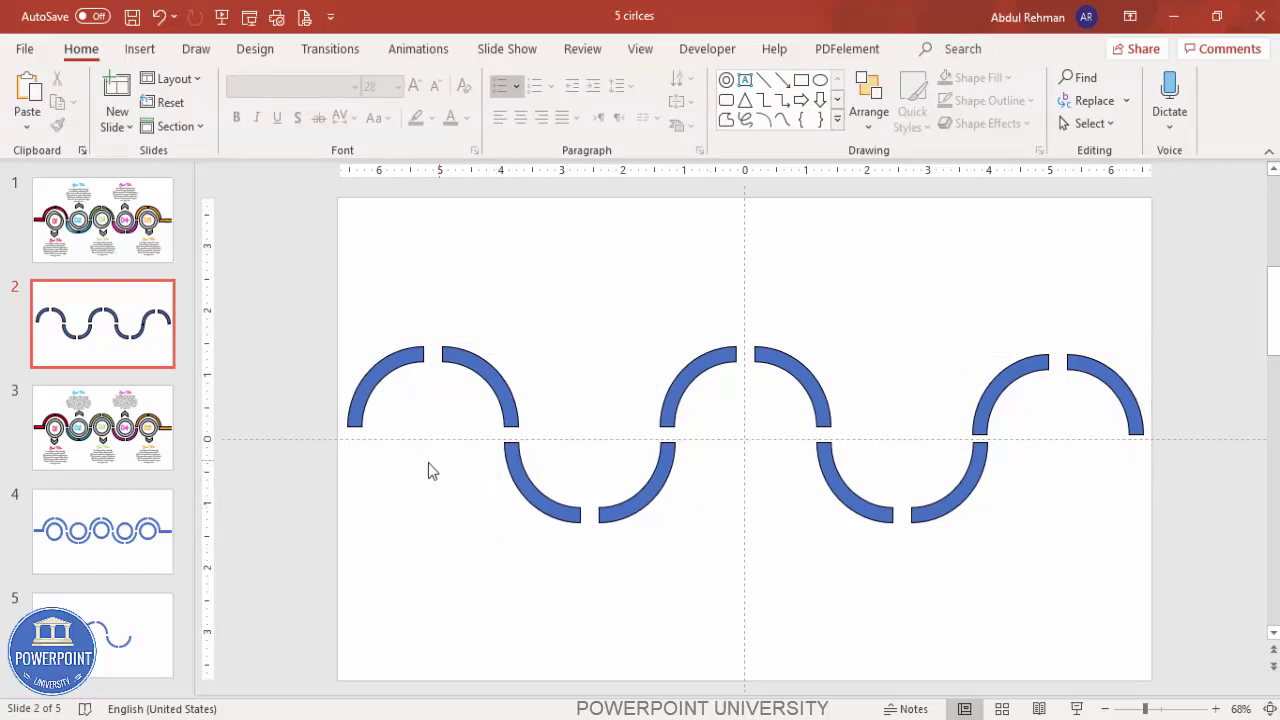
Step: Fill the lower-left arc pair red
left_click(505, 380)
left_click(561, 515)
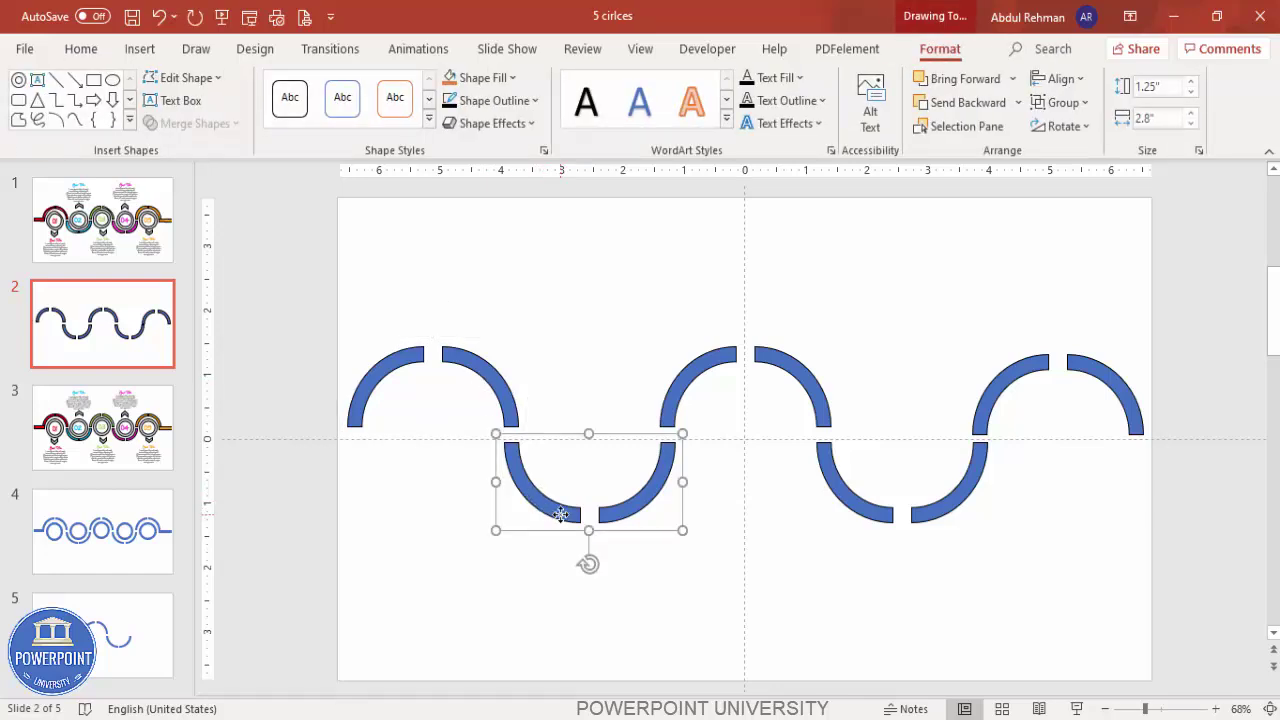
left_click(488, 78)
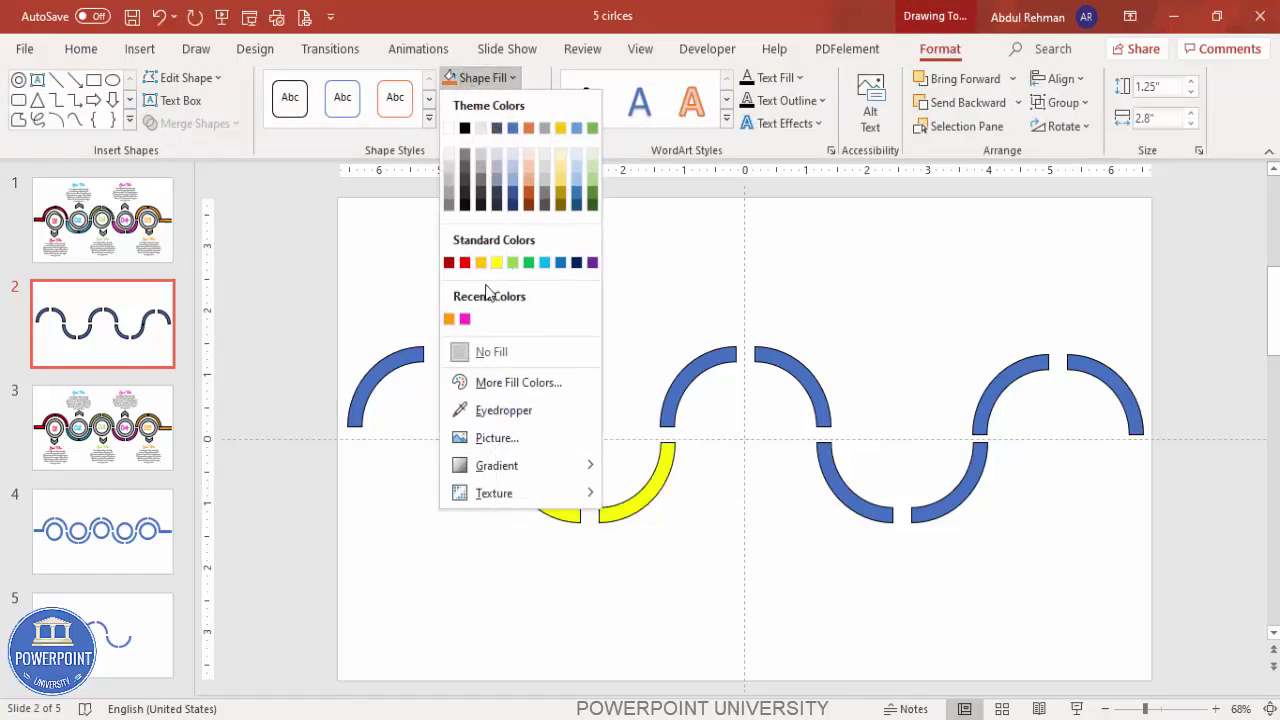
left_click(465, 262)
Step: Fill the upper middle arc pair orange from More Fill Colors
left_click(713, 356)
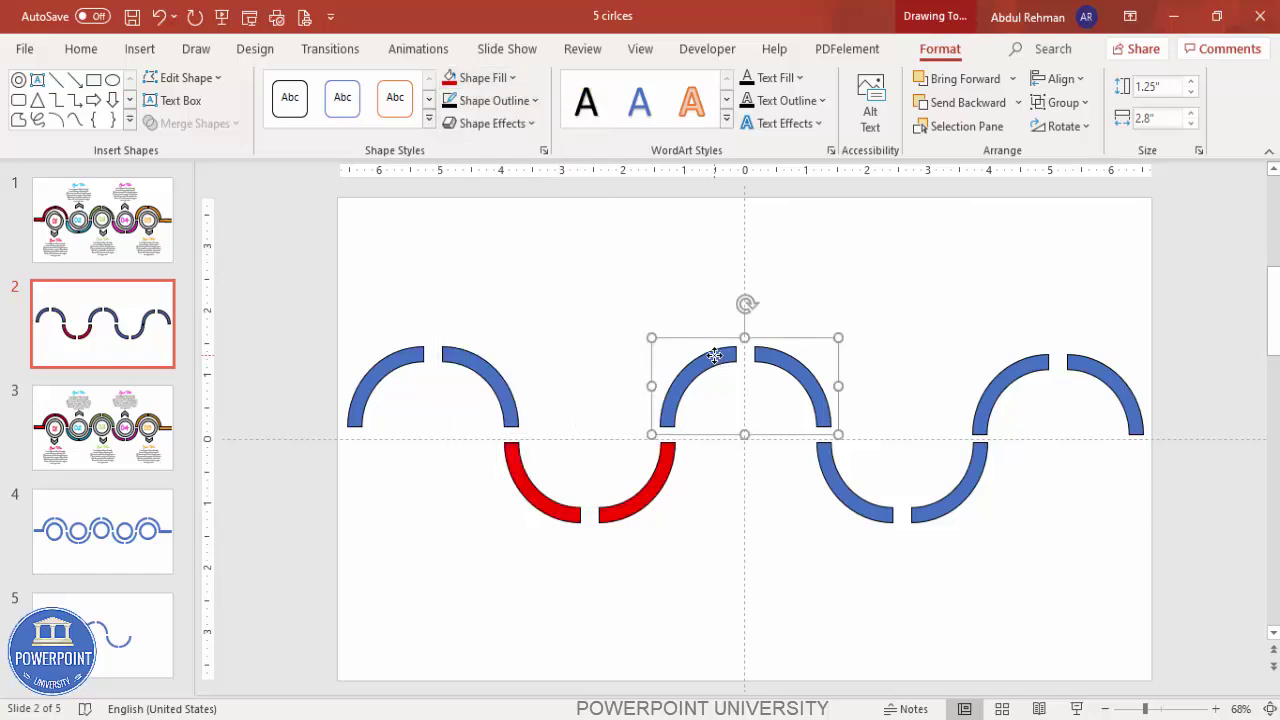
left_click(476, 80)
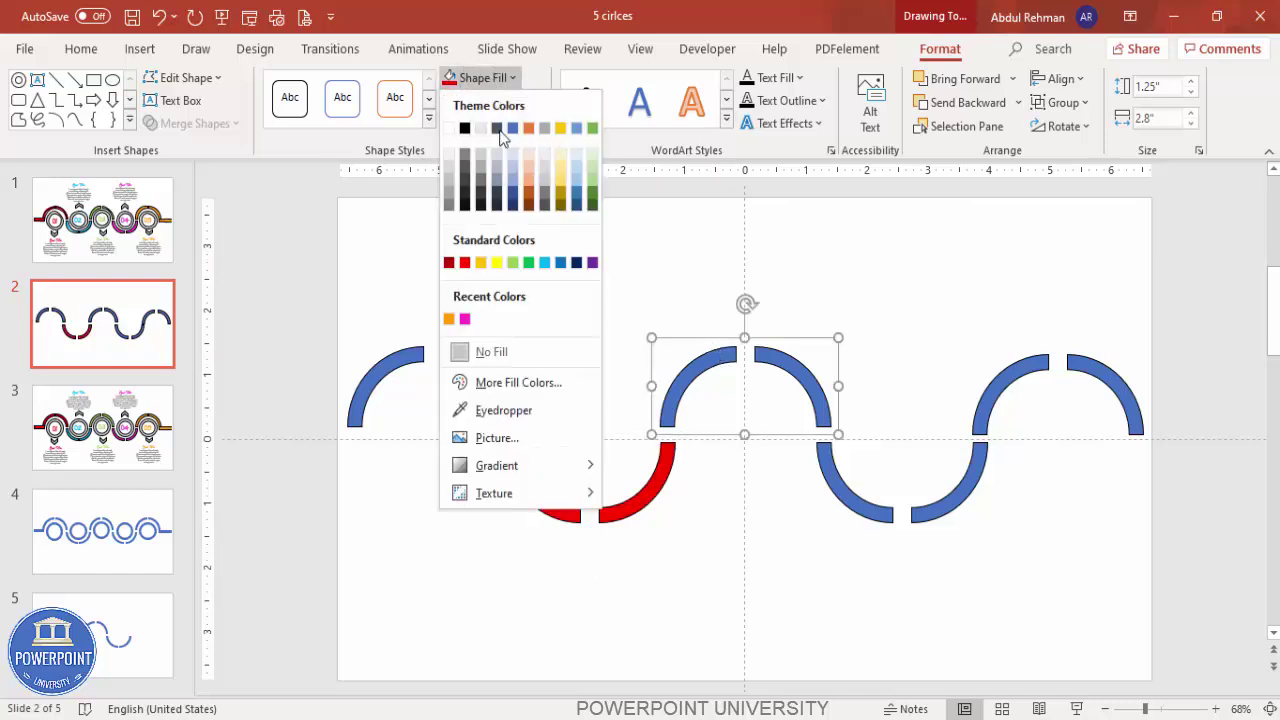
left_click(525, 381)
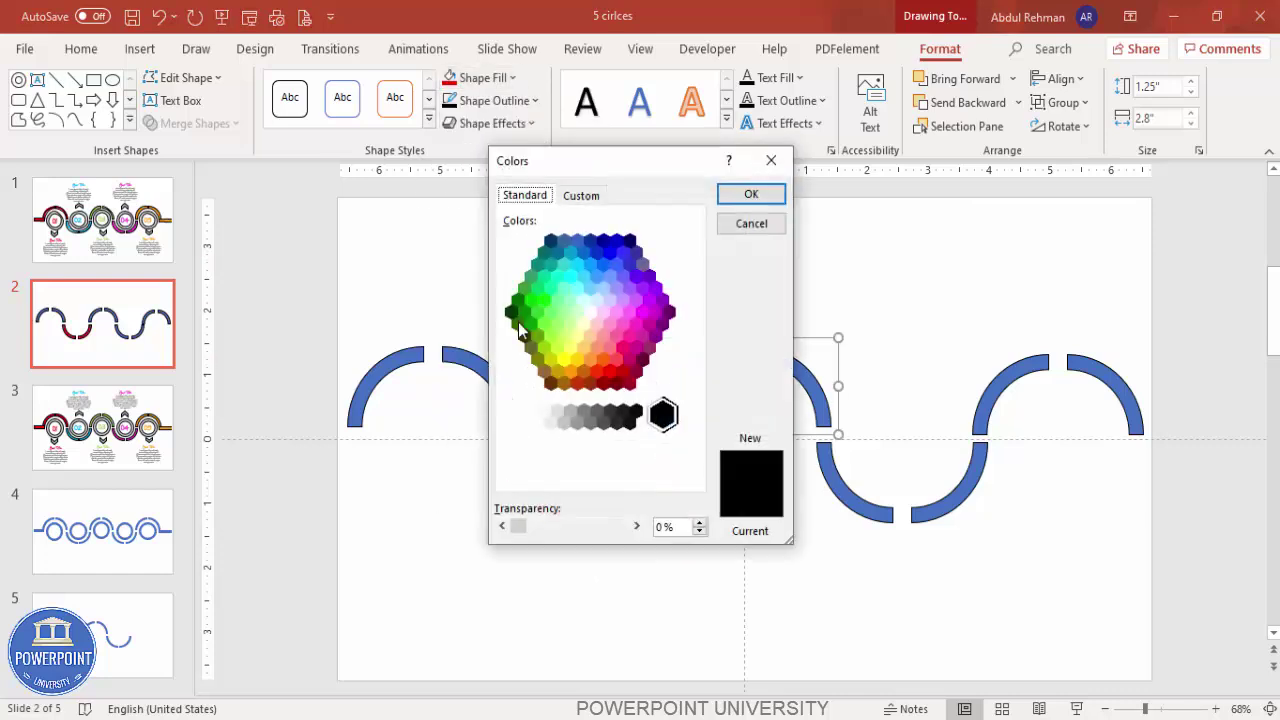
left_click(567, 370)
left_click(750, 194)
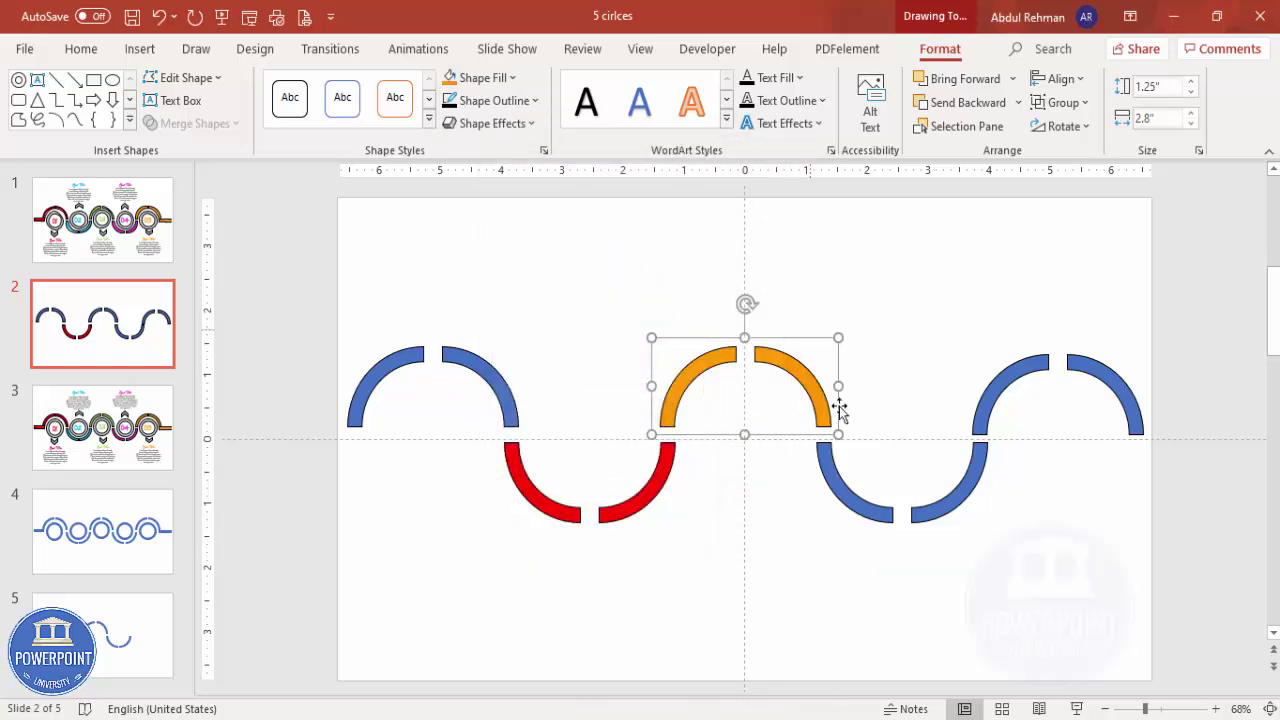
Step: Fill the lower-right arc pair bright green
left_click(853, 496)
left_click(497, 80)
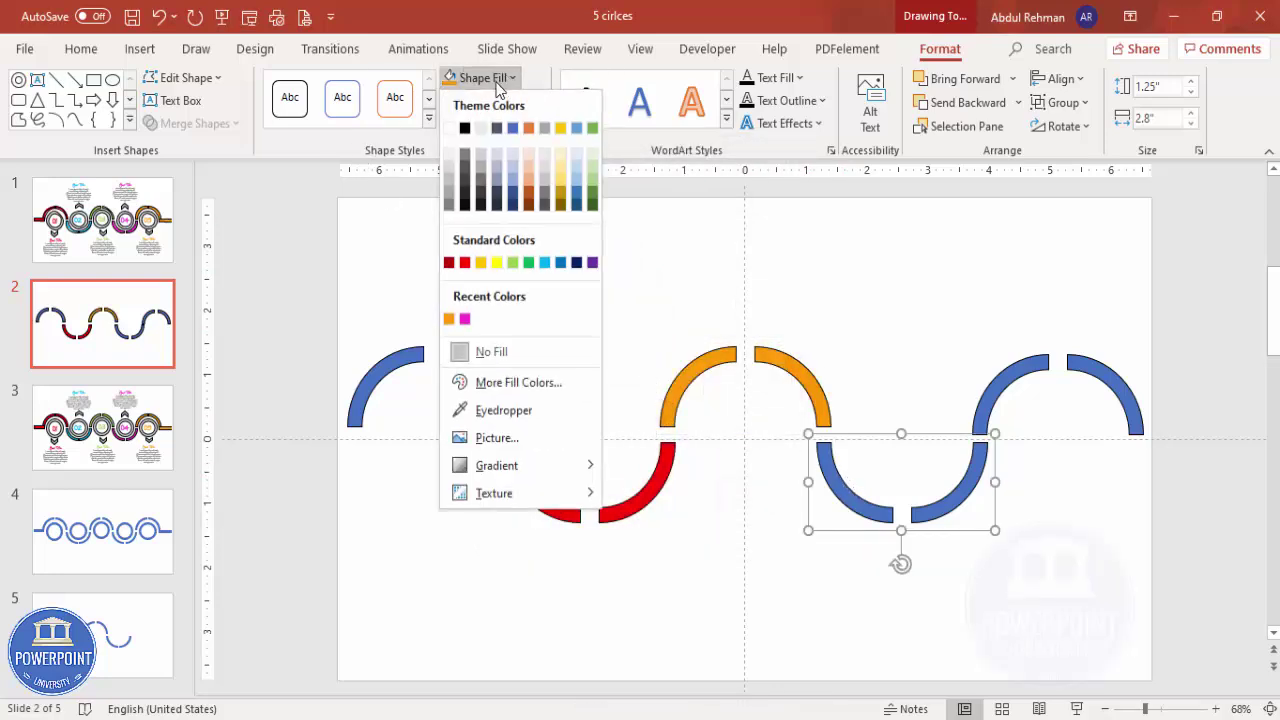
left_click(530, 390)
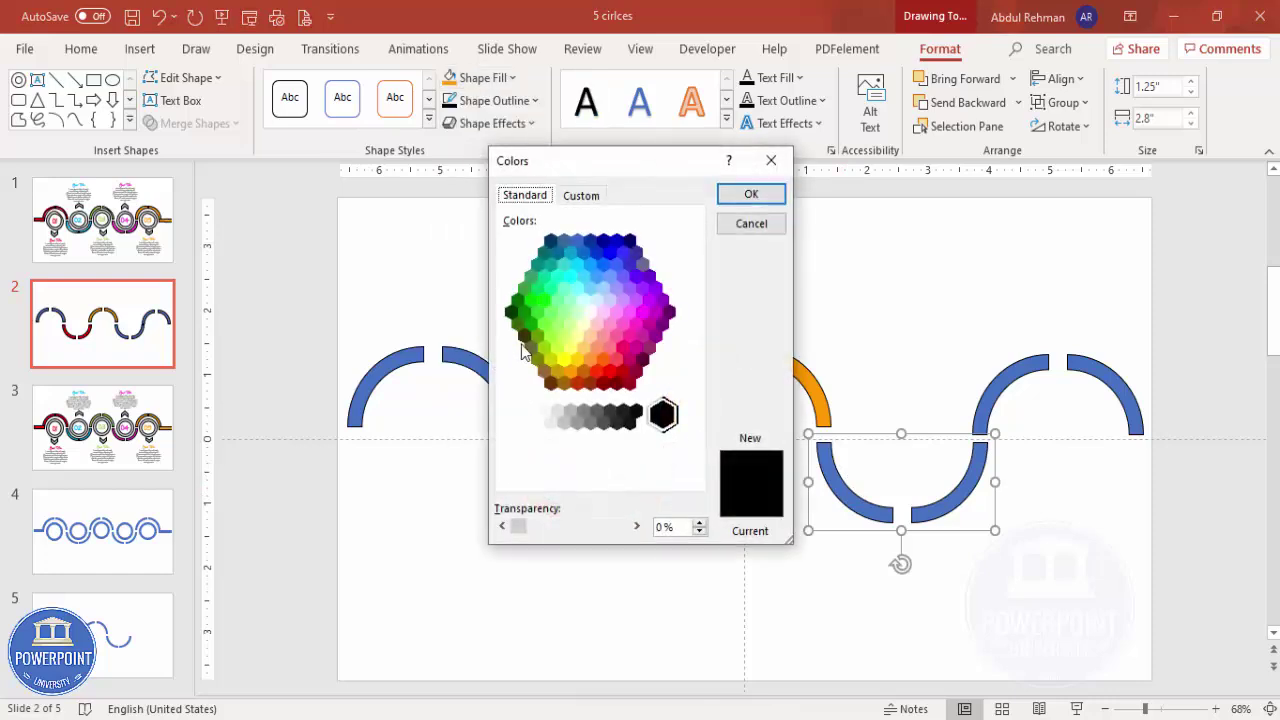
left_click(531, 277)
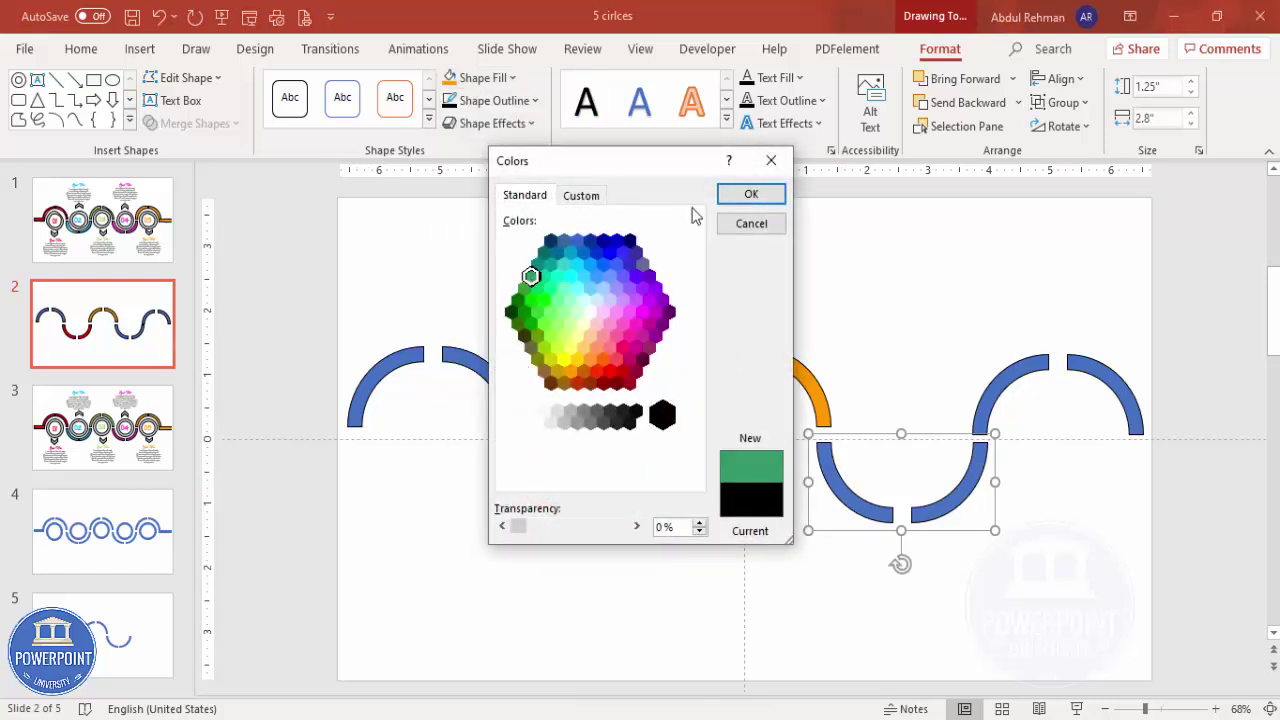
left_click(524, 290)
left_click(750, 194)
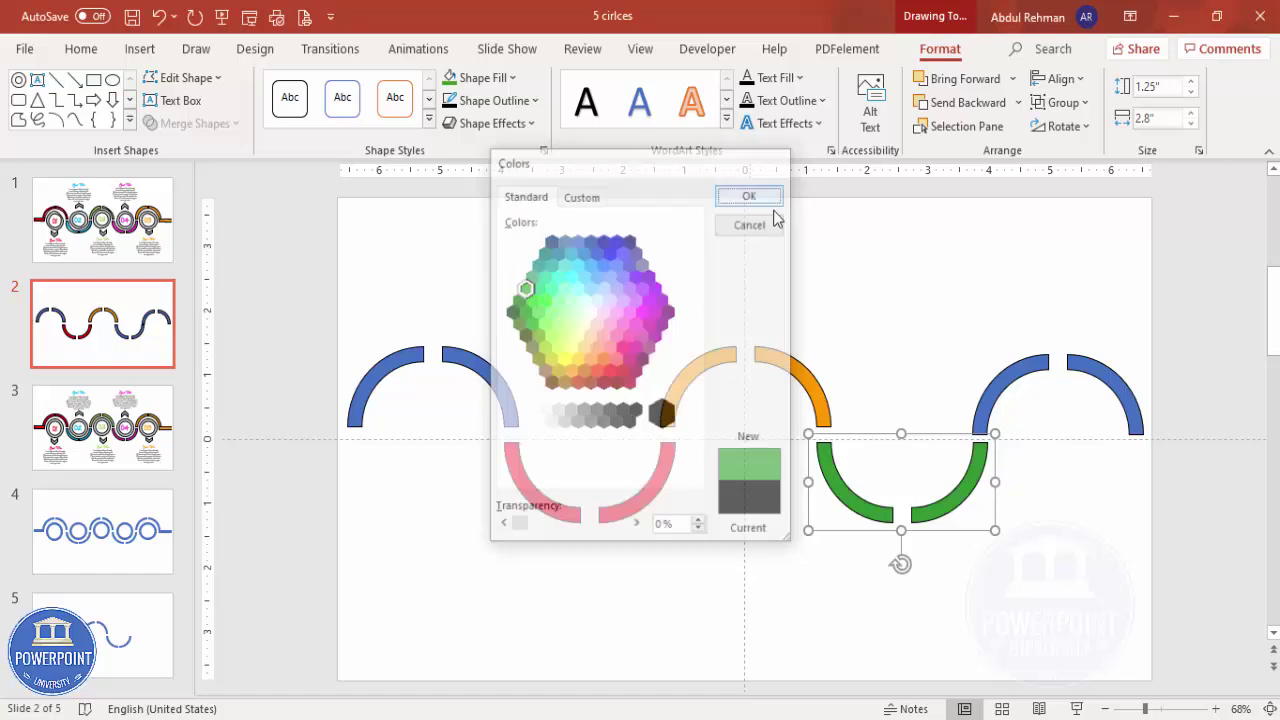
Step: Fill the far-right upper arc pair magenta
left_click(1041, 360)
left_click(482, 77)
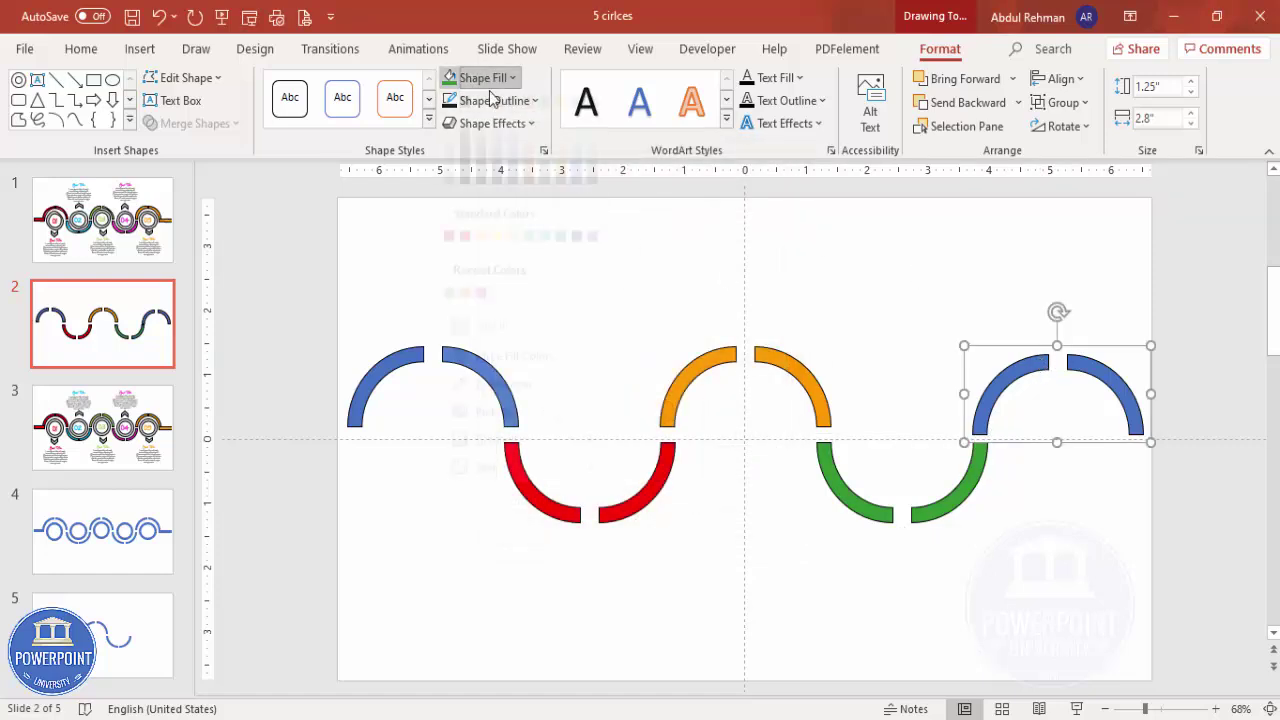
left_click(495, 380)
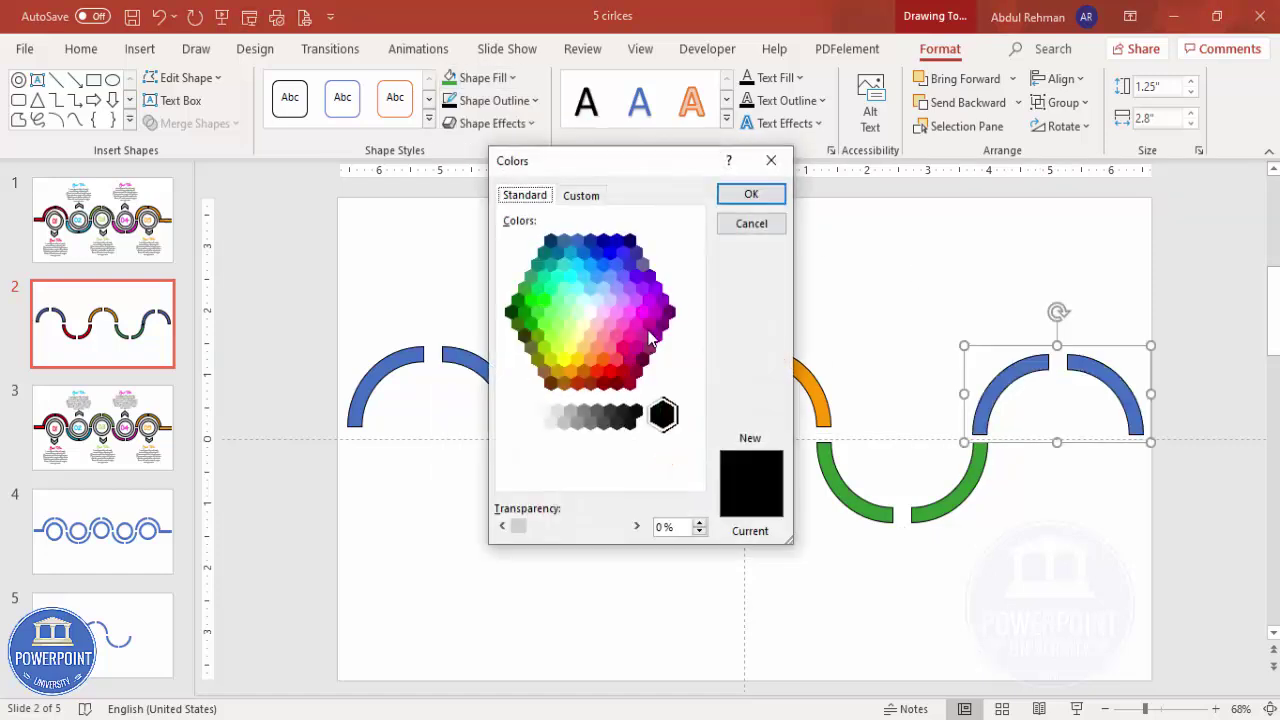
left_click(649, 334)
left_click(757, 196)
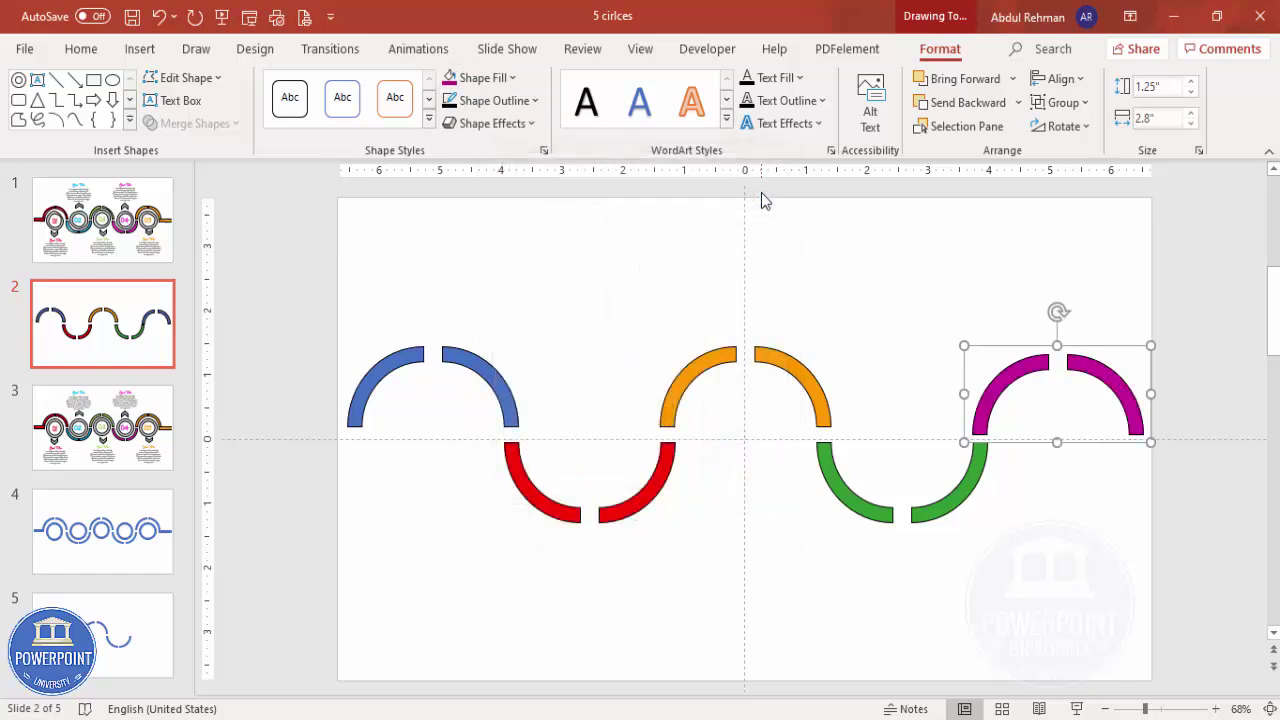
left_click(786, 252)
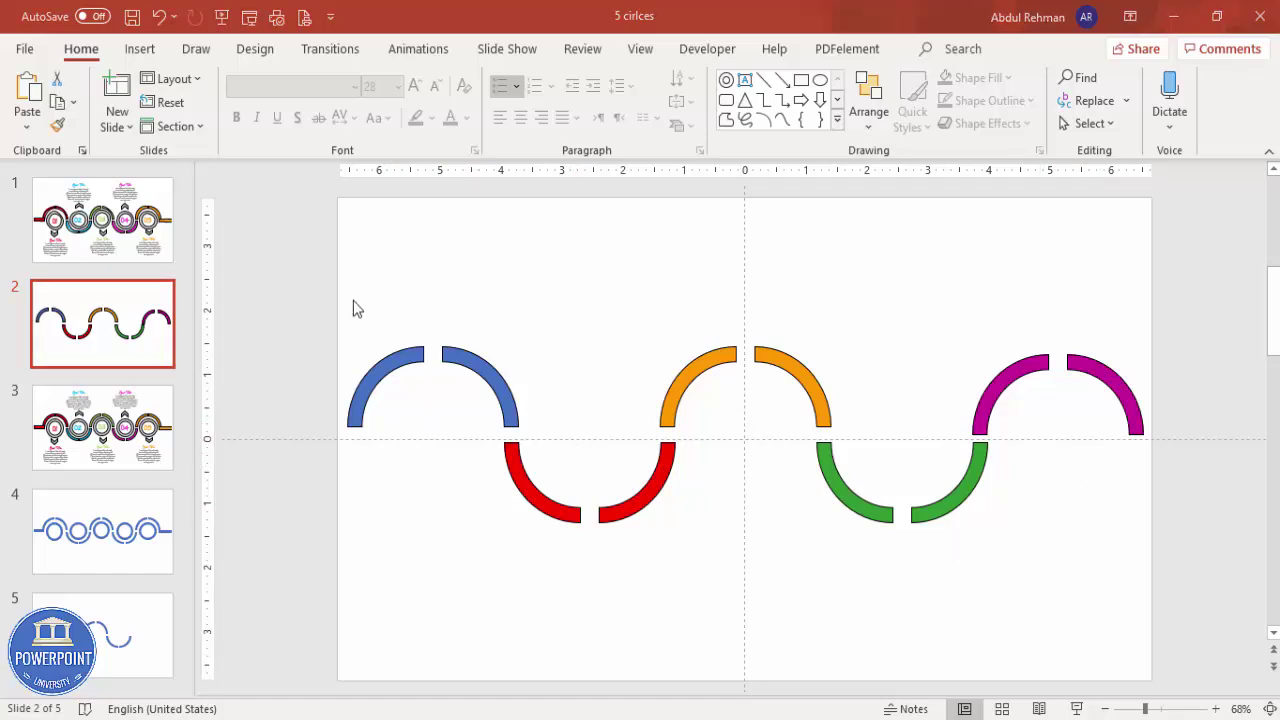
Step: Group all five coloured arcs and shrink the group to 11.8" wide
left_click(782, 523)
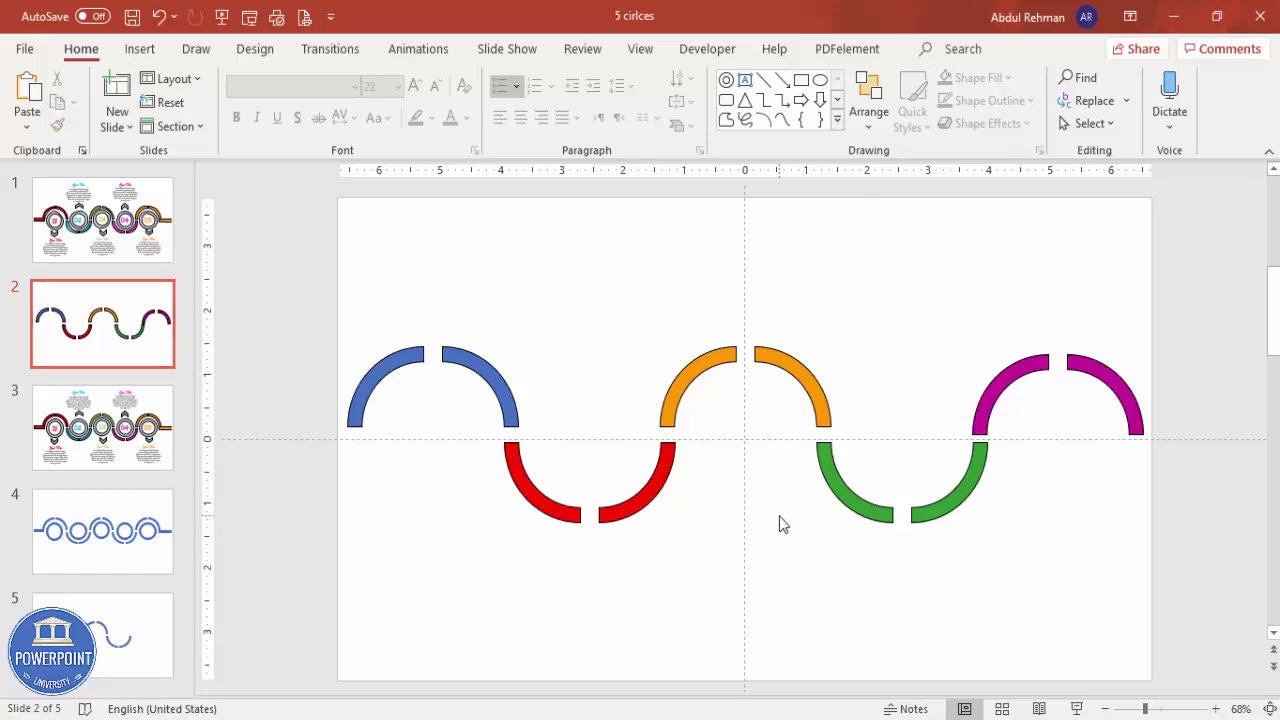
key("ctrl+a")
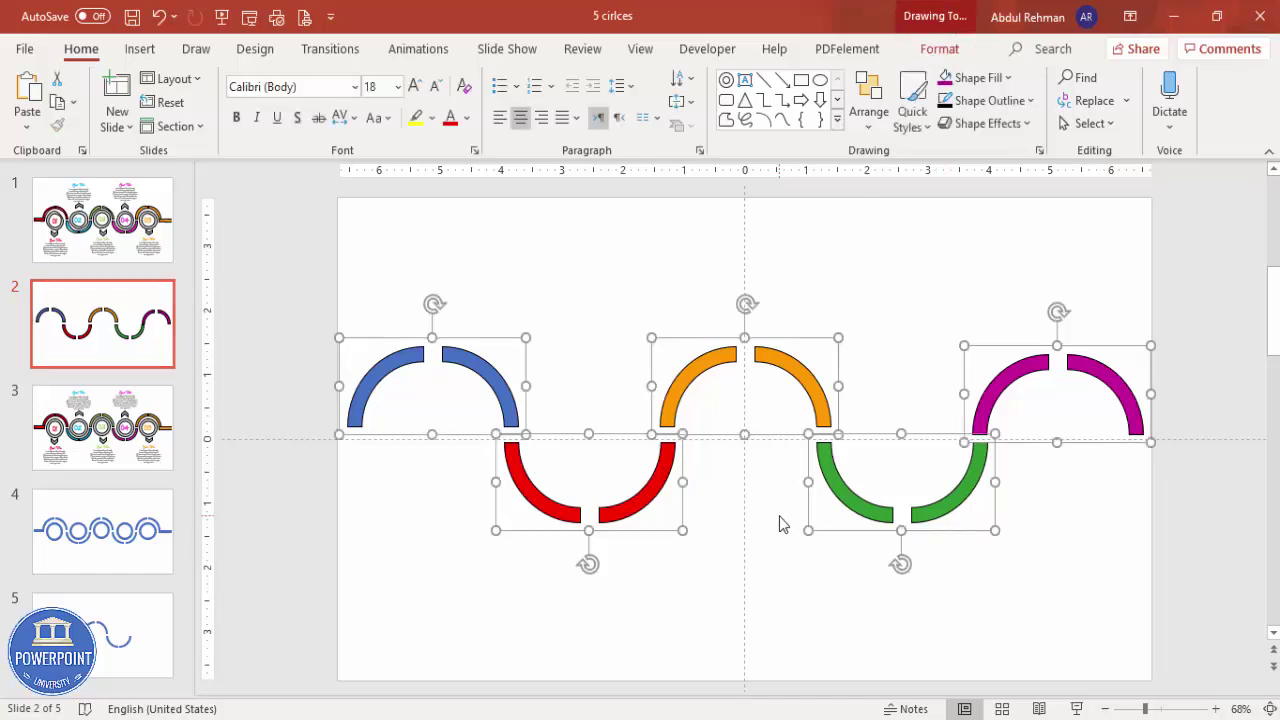
key("ctrl+g")
left_click_drag(339, 337, 422, 368)
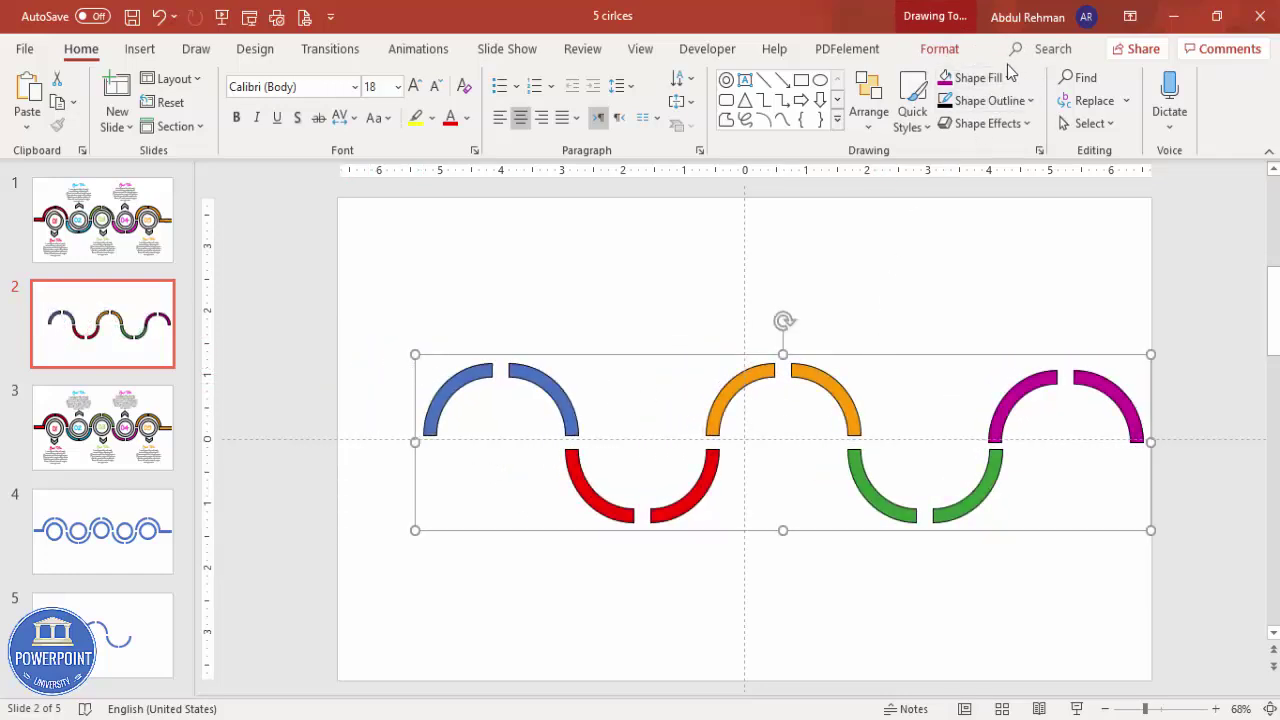
Step: Align the arc group to the slide's horizontal centre and middle
left_click(940, 49)
left_click(1060, 78)
left_click(1075, 131)
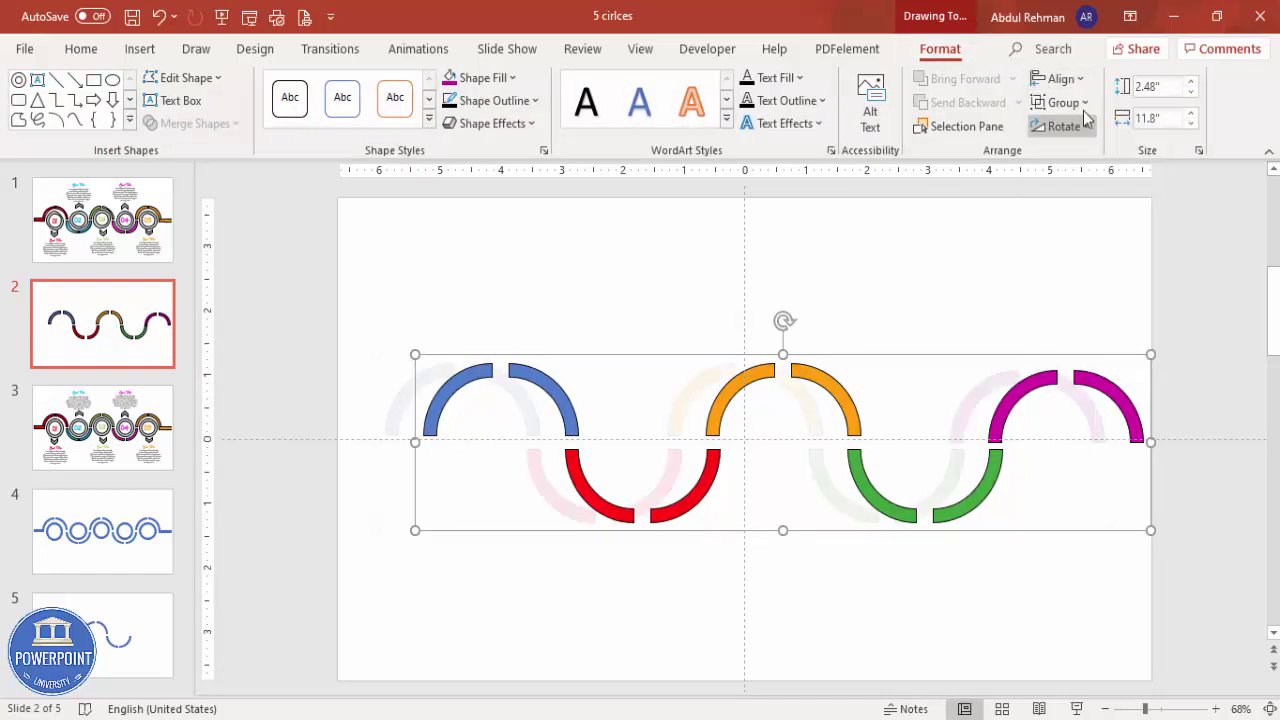
left_click(1075, 85)
left_click(1050, 216)
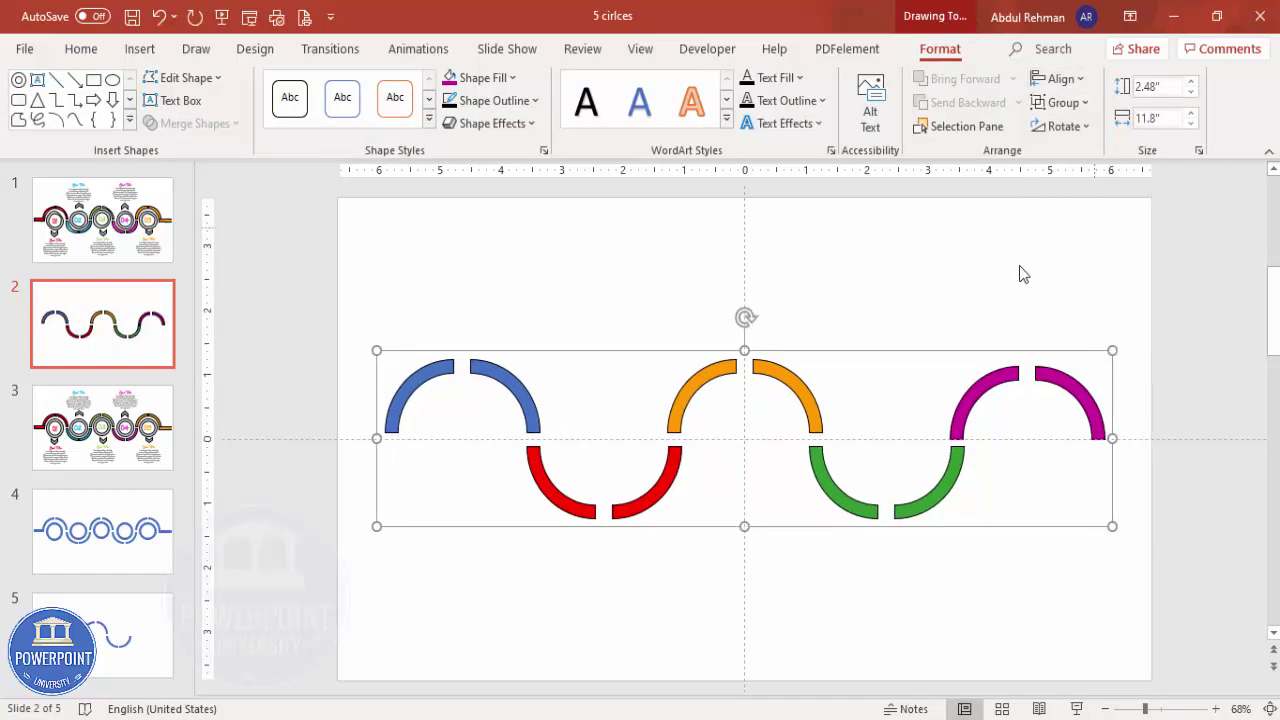
Step: Ungroup the five arcs back into separate shapes
right_click(777, 374)
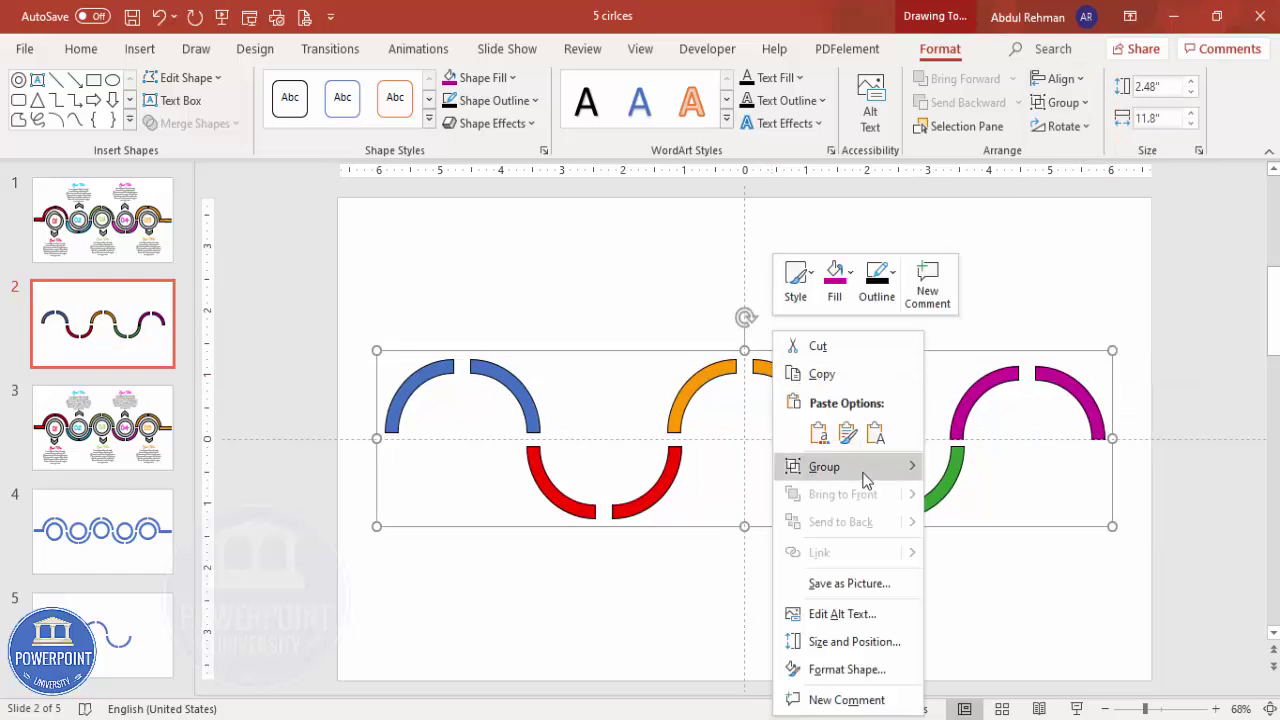
mouse_move(866, 476)
left_click(984, 525)
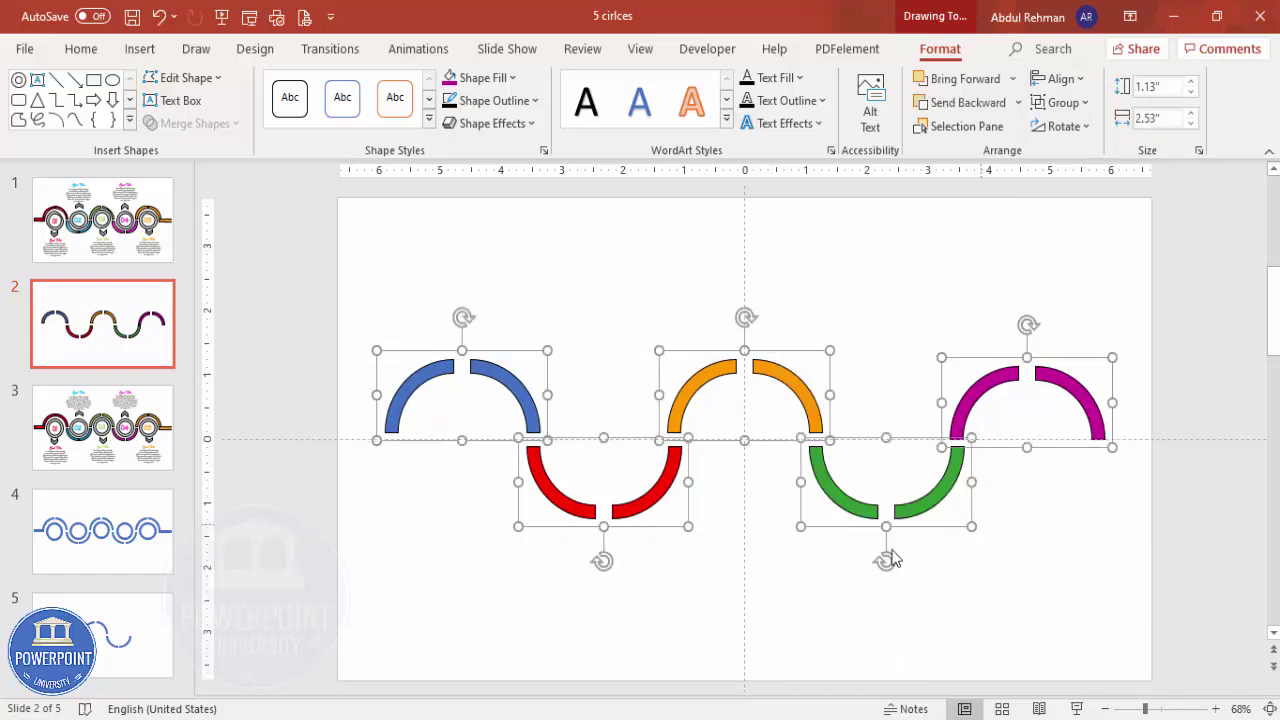
left_click(613, 647)
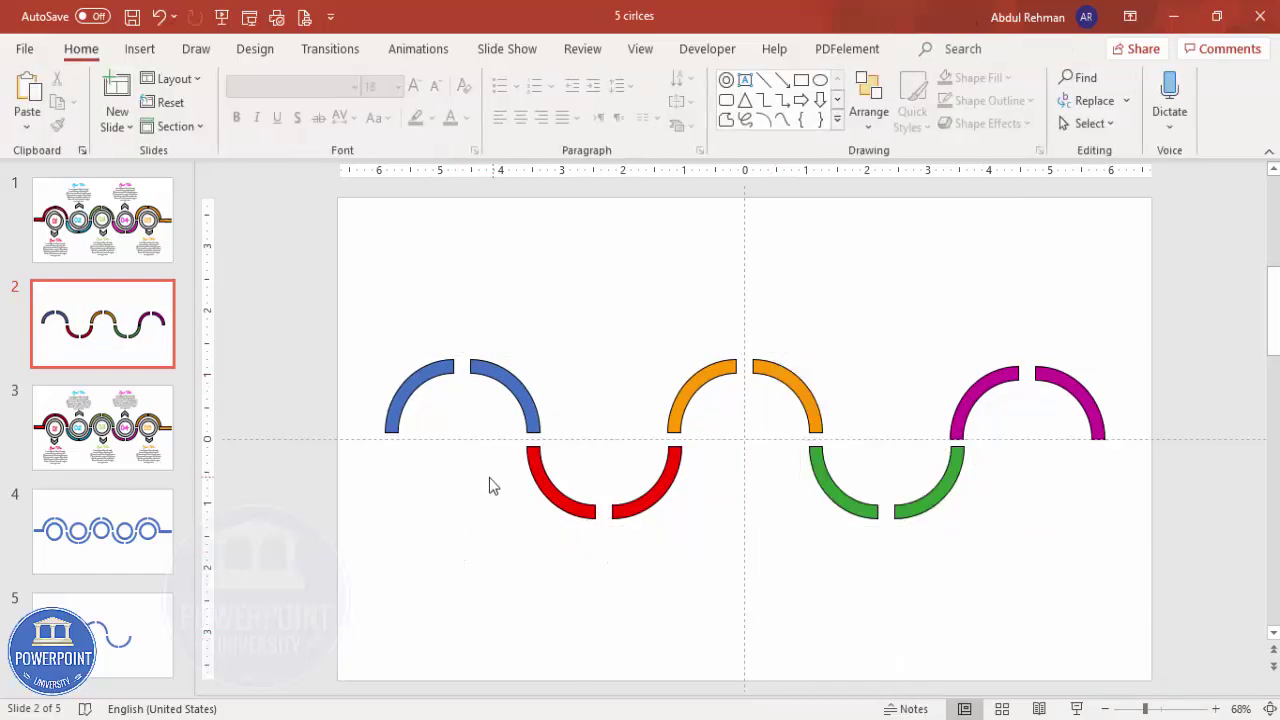
Step: Draw a thin black-outlined hollow circle inside the first arc
left_click(143, 55)
left_click(306, 126)
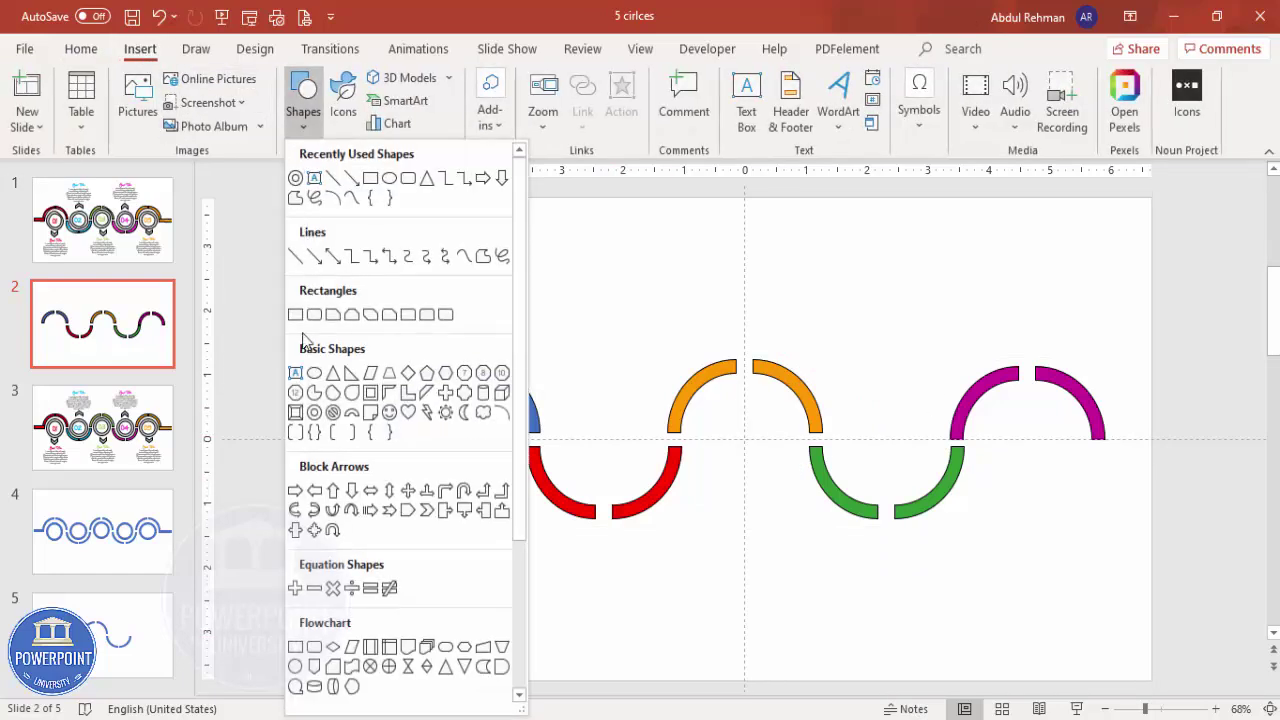
left_click(315, 413)
left_click_drag(428, 414, 518, 508)
left_click_drag(450, 463, 484, 421)
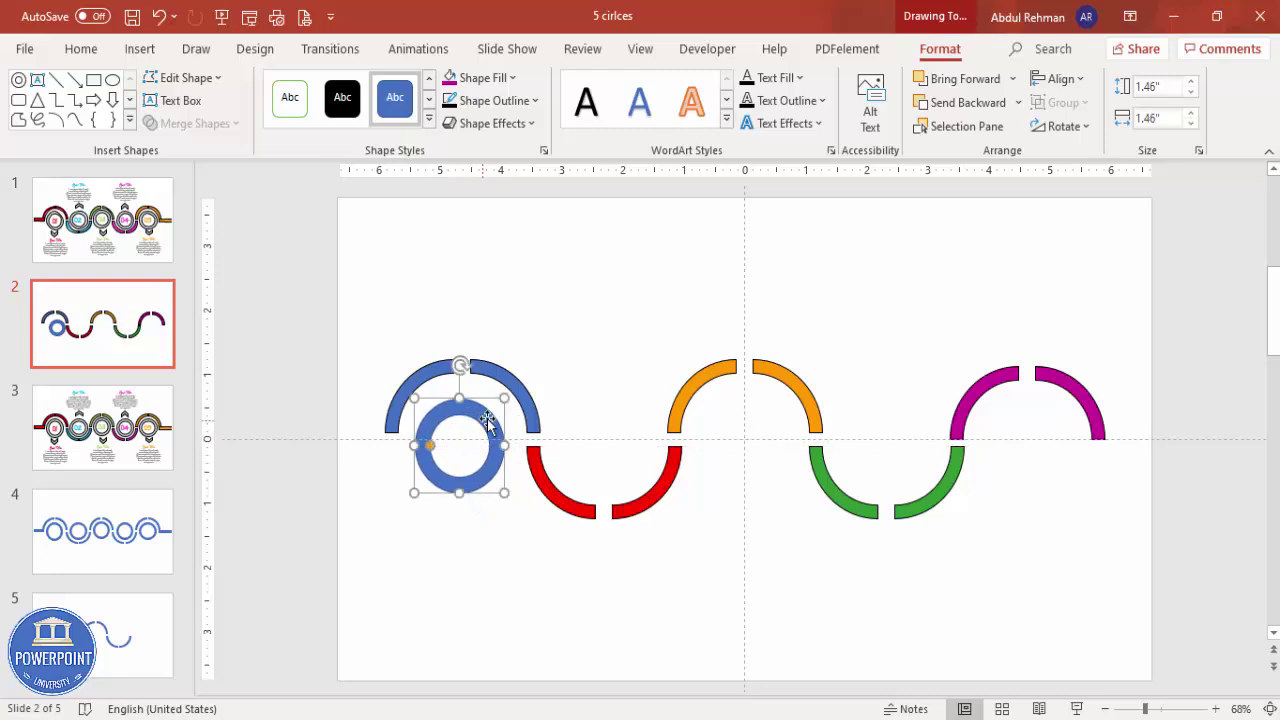
left_click(515, 101)
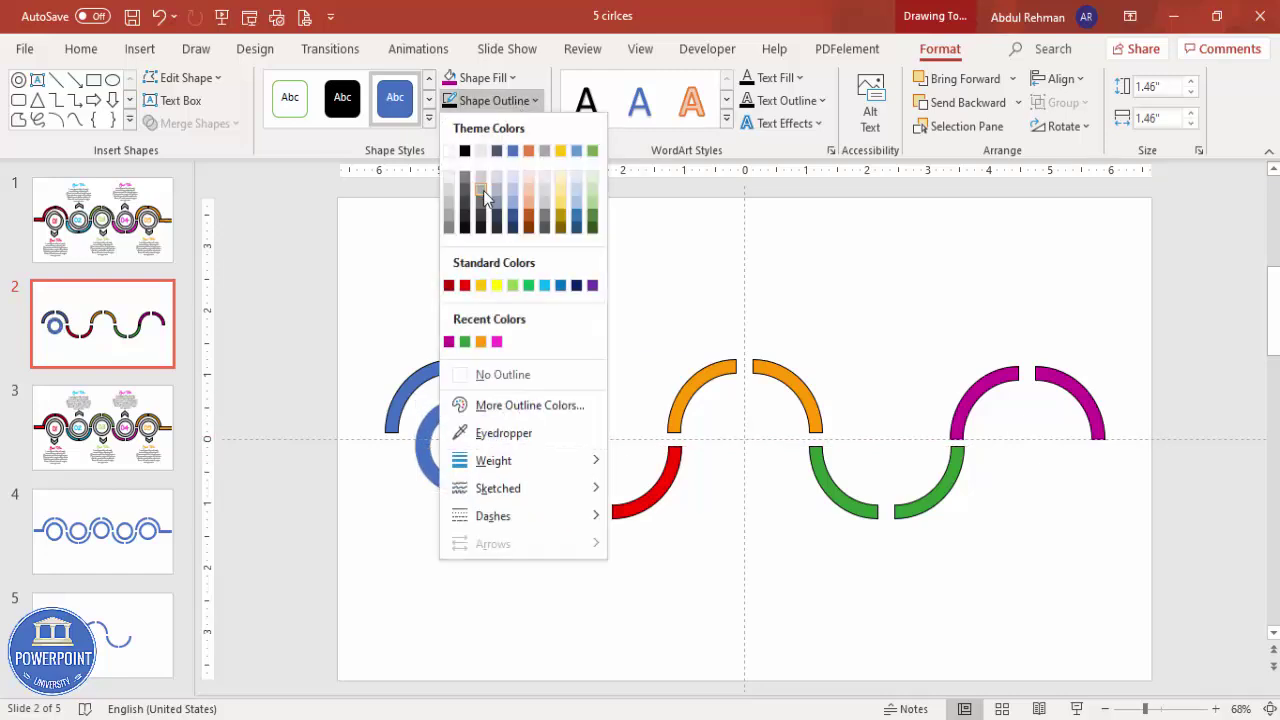
left_click(464, 151)
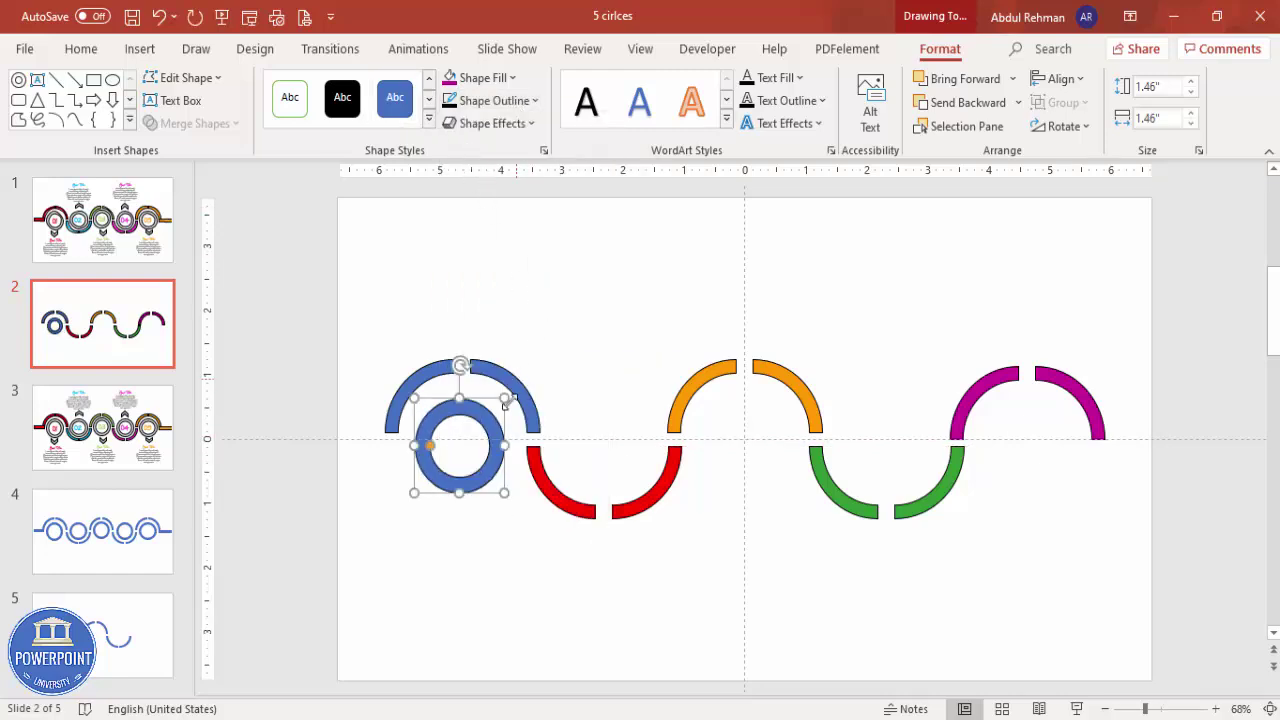
Step: Copy the ring into the other arcs, centring it in the green and magenta ones
left_click_drag(472, 410, 903, 408)
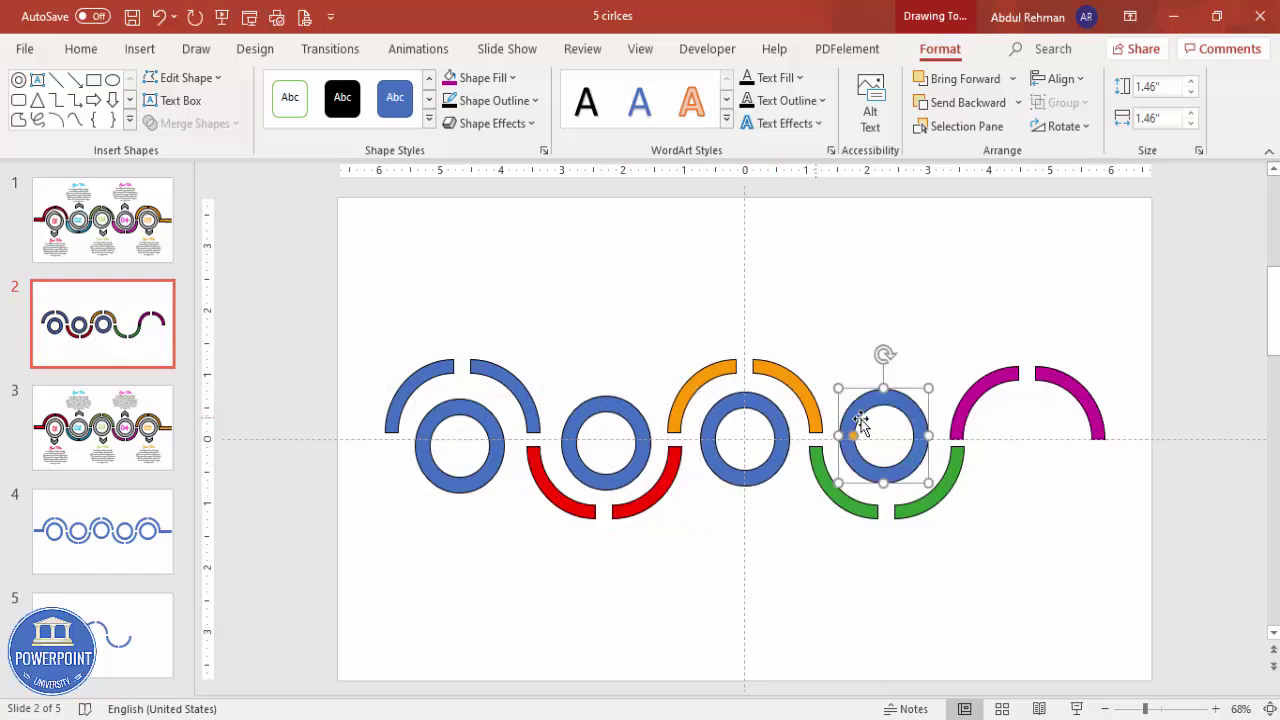
left_click_drag(1022, 432, 1031, 439)
left_click_drag(900, 405, 902, 403)
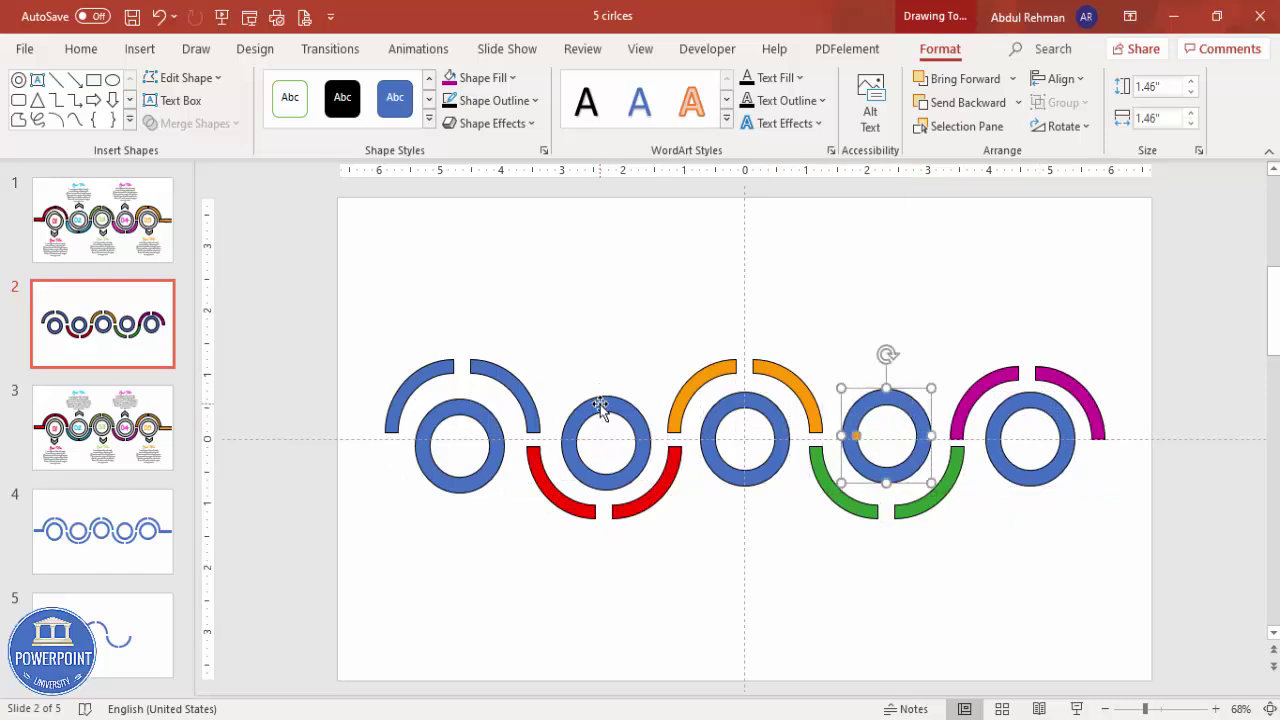
Step: Fill all five inner rings gray
left_click(486, 414)
left_click(580, 409, "shift")
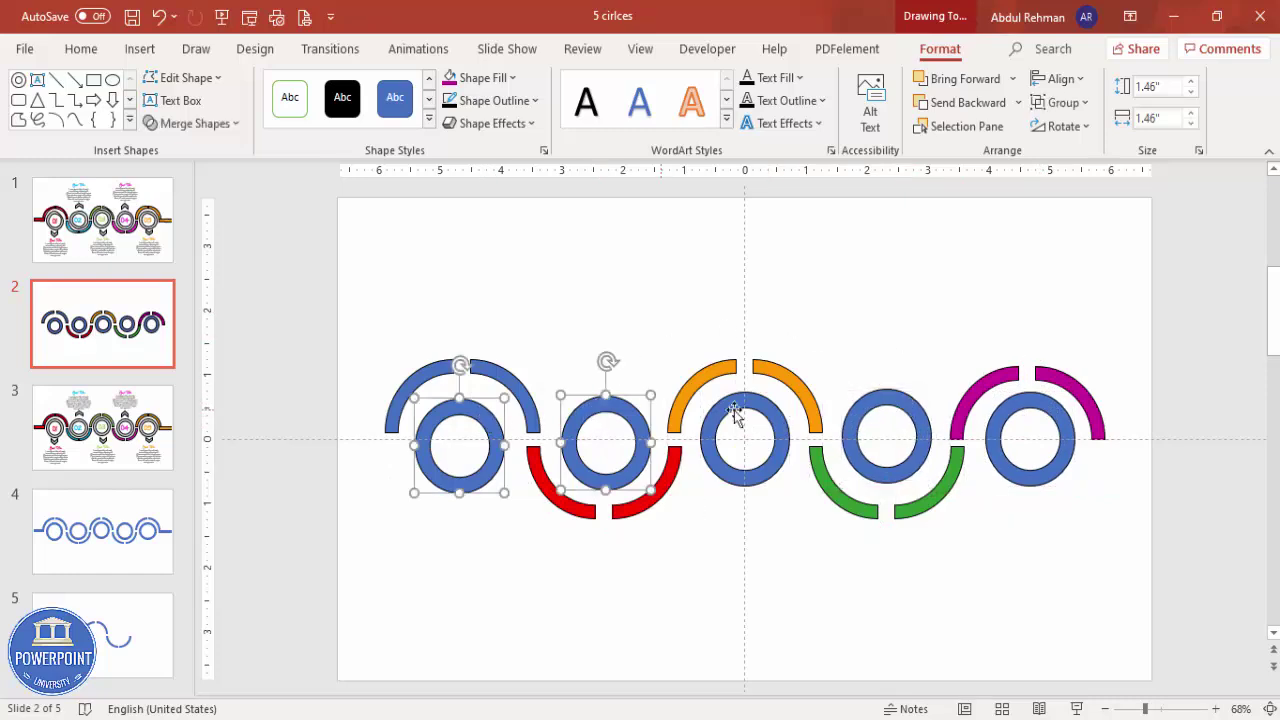
left_click(762, 414, "shift")
left_click(877, 408, "shift")
left_click(1020, 415, "shift")
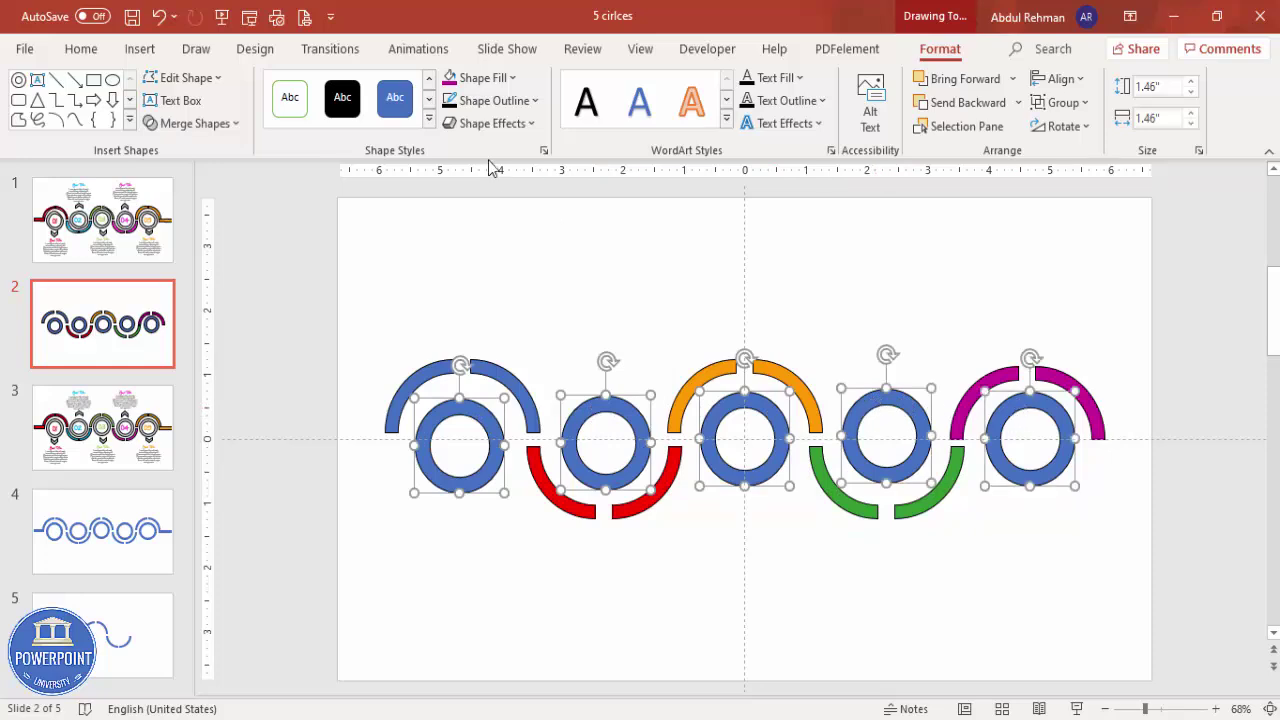
left_click(499, 78)
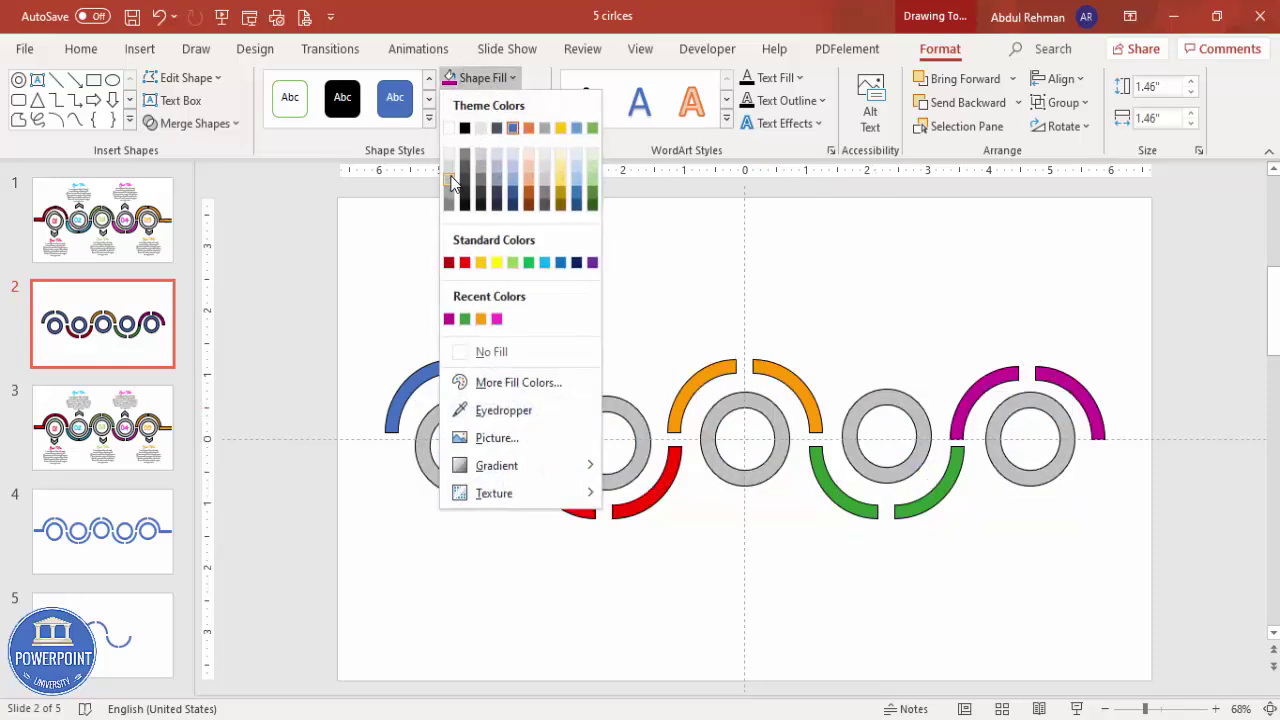
left_click(451, 182)
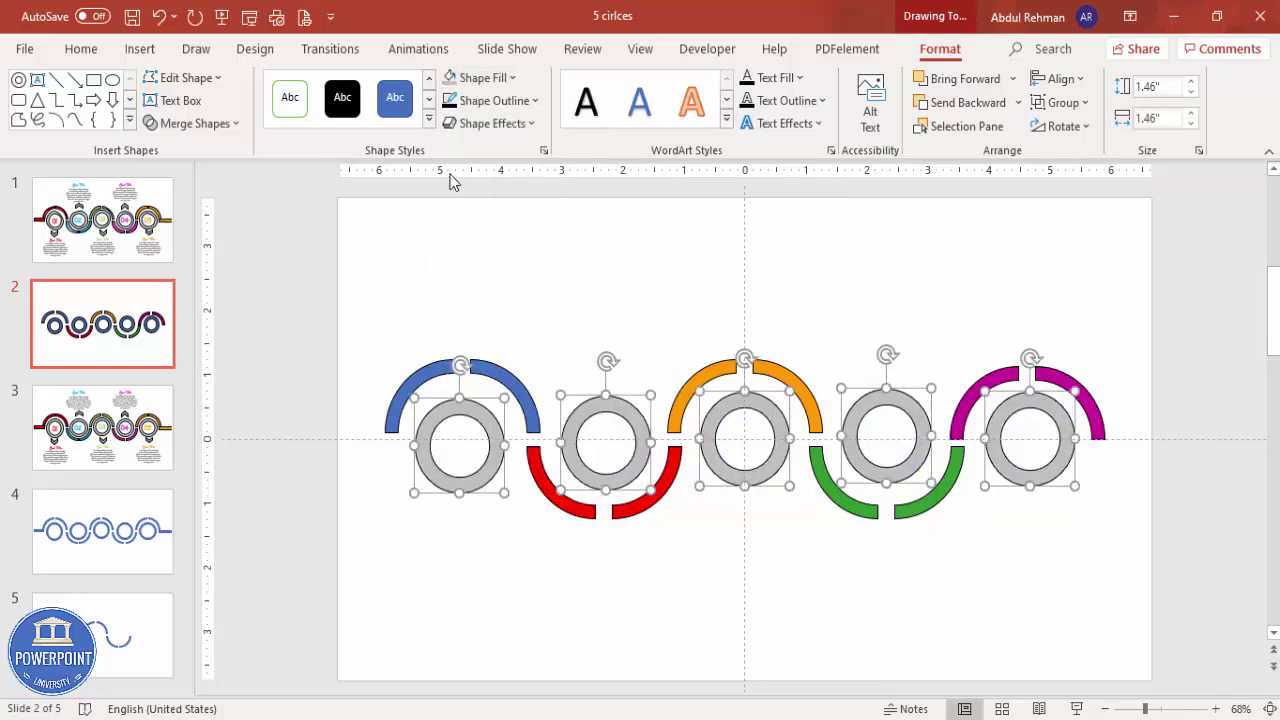
left_click(508, 282)
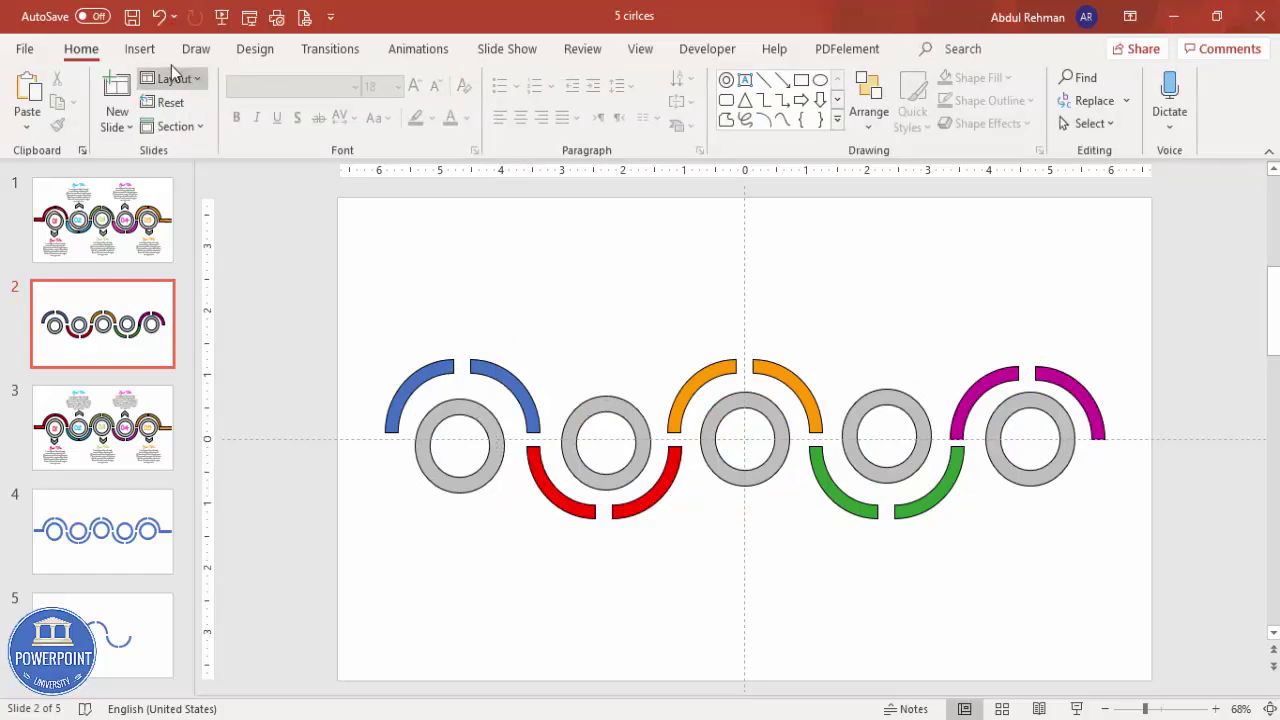
Step: Draw a gray chevron below the first ring, rotated 90° to point down
left_click(140, 49)
left_click(303, 133)
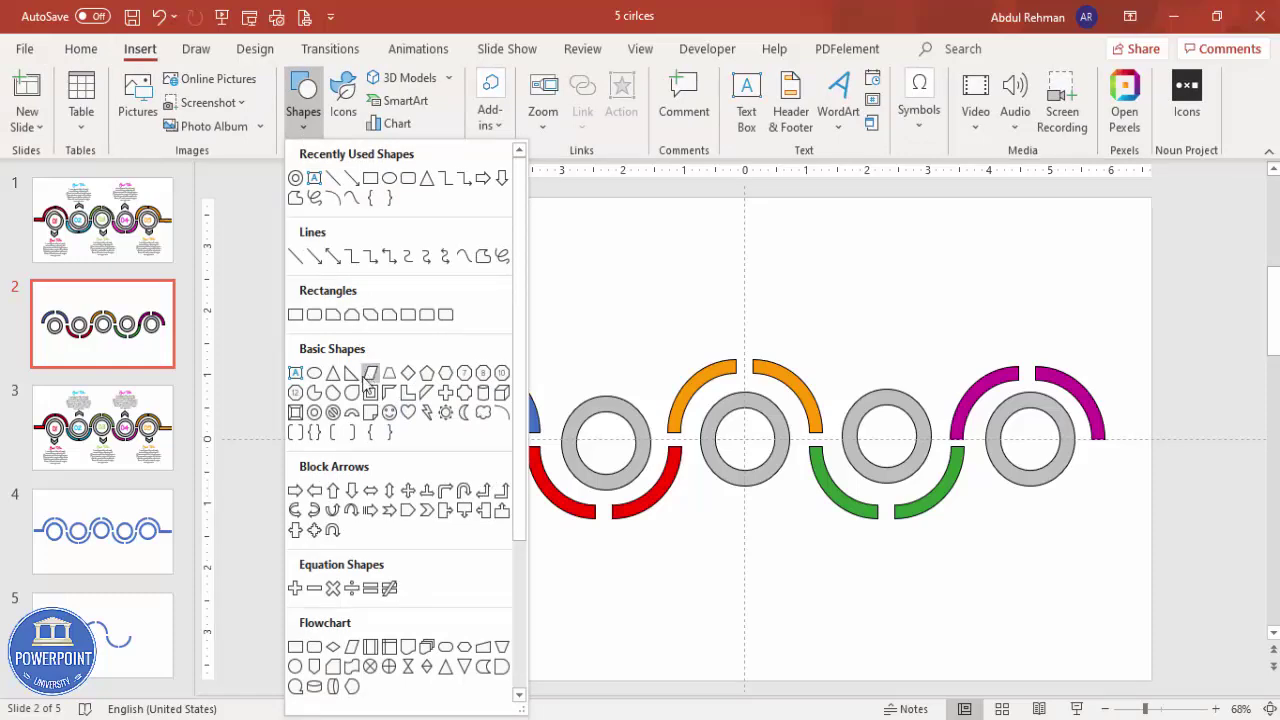
left_click(426, 511)
left_click_drag(428, 508, 462, 550)
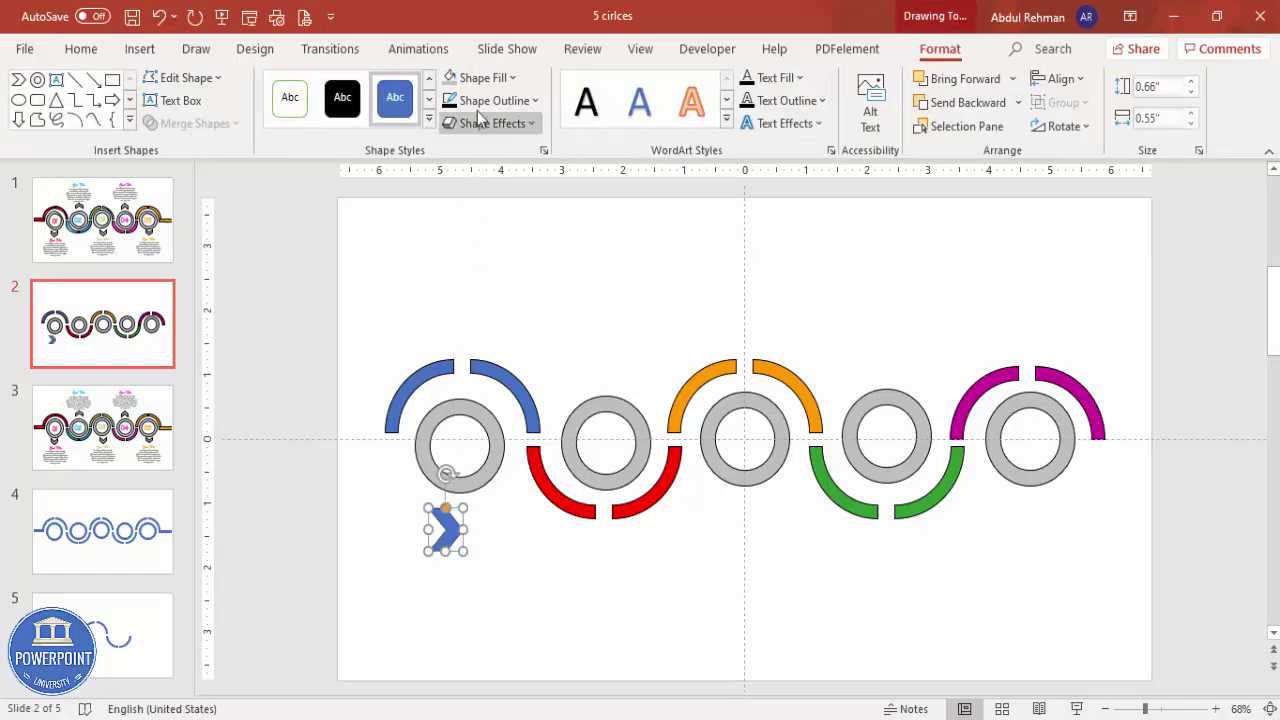
left_click(462, 78)
left_click(451, 205)
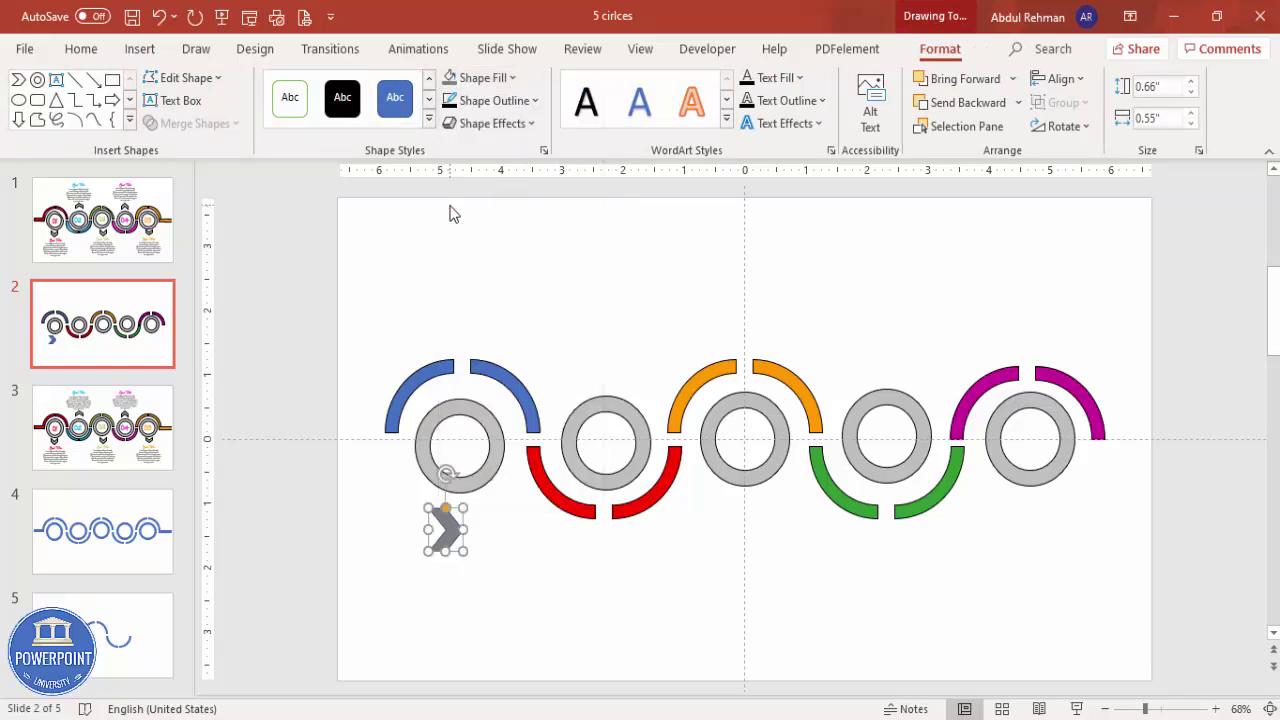
left_click(1064, 126)
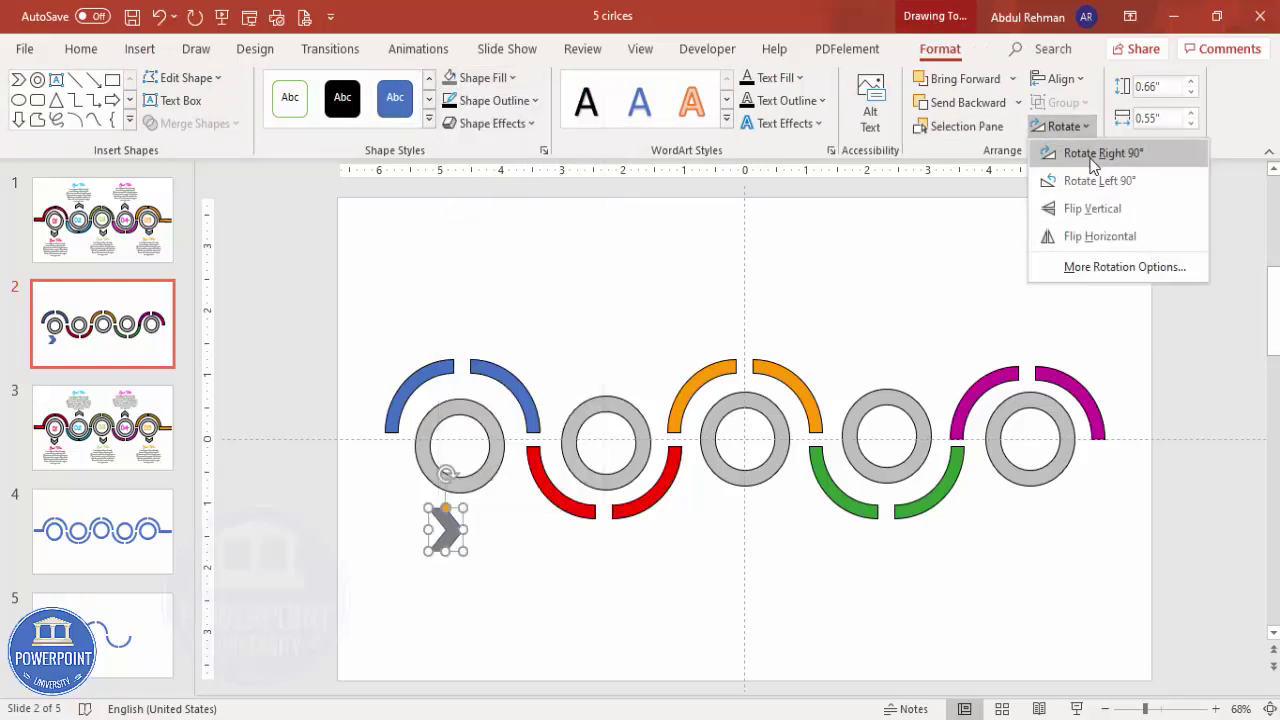
left_click(1094, 163)
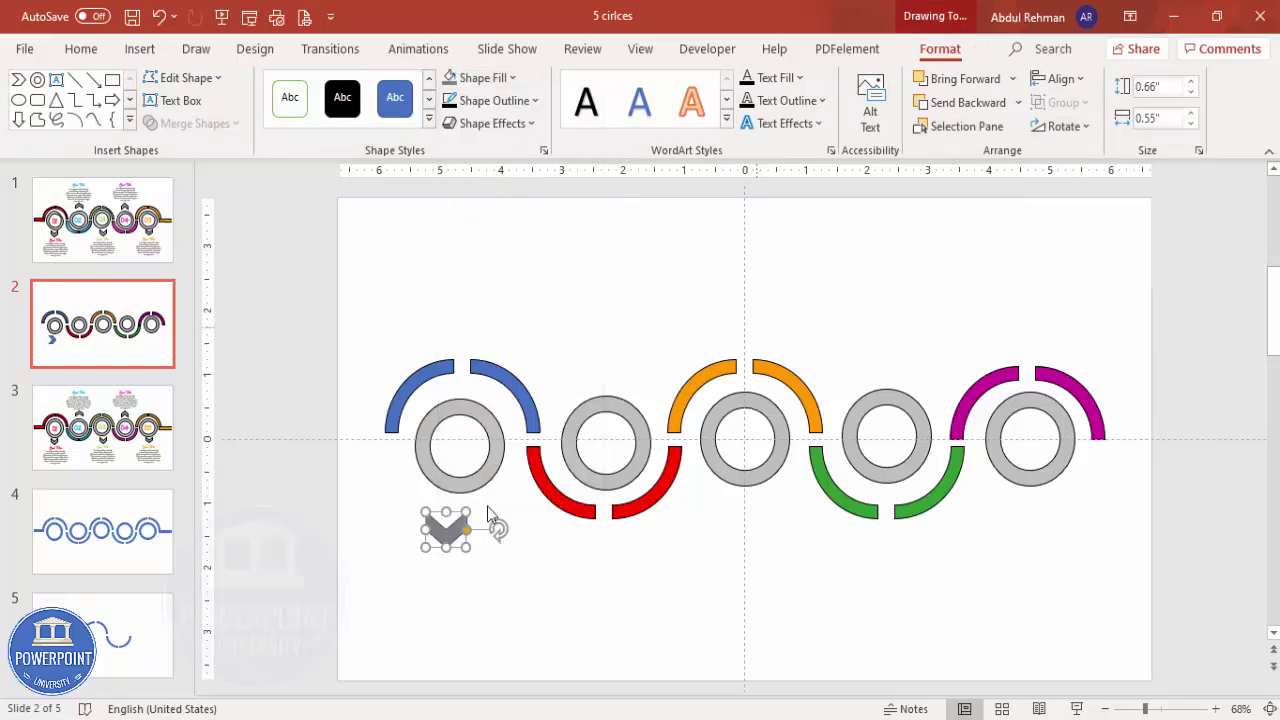
left_click_drag(460, 543, 470, 539)
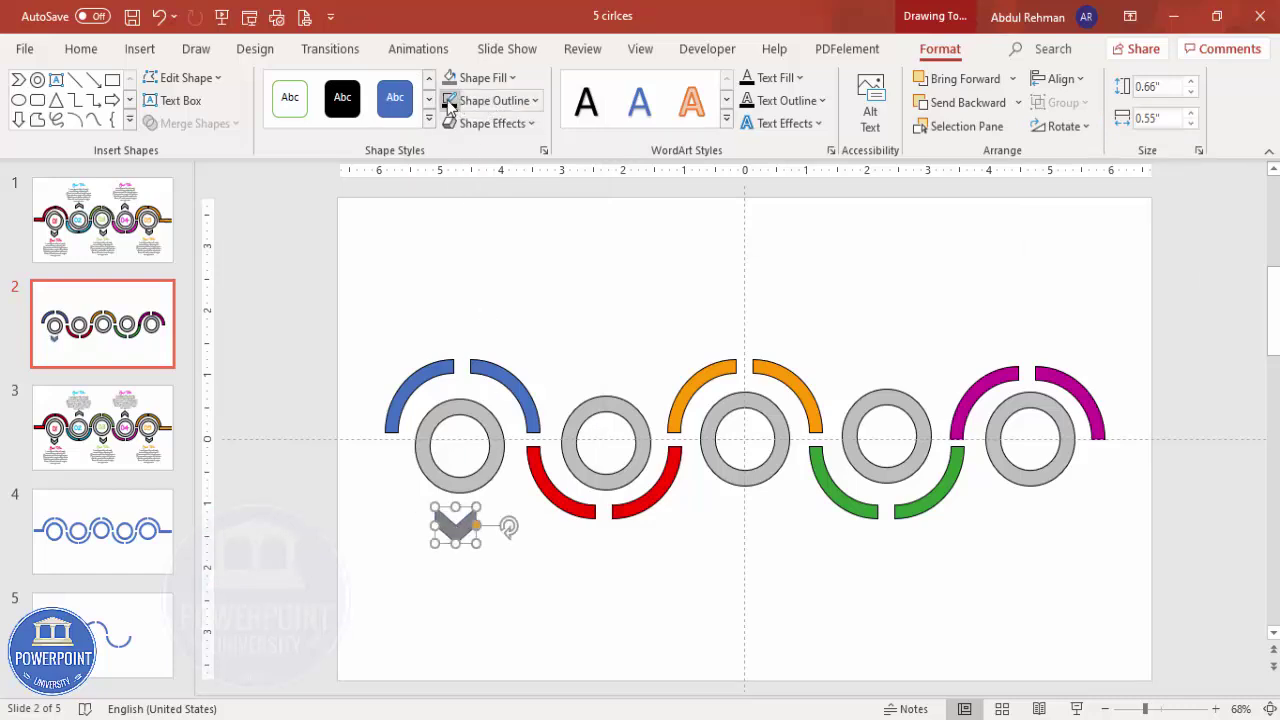
left_click_drag(456, 530, 456, 527)
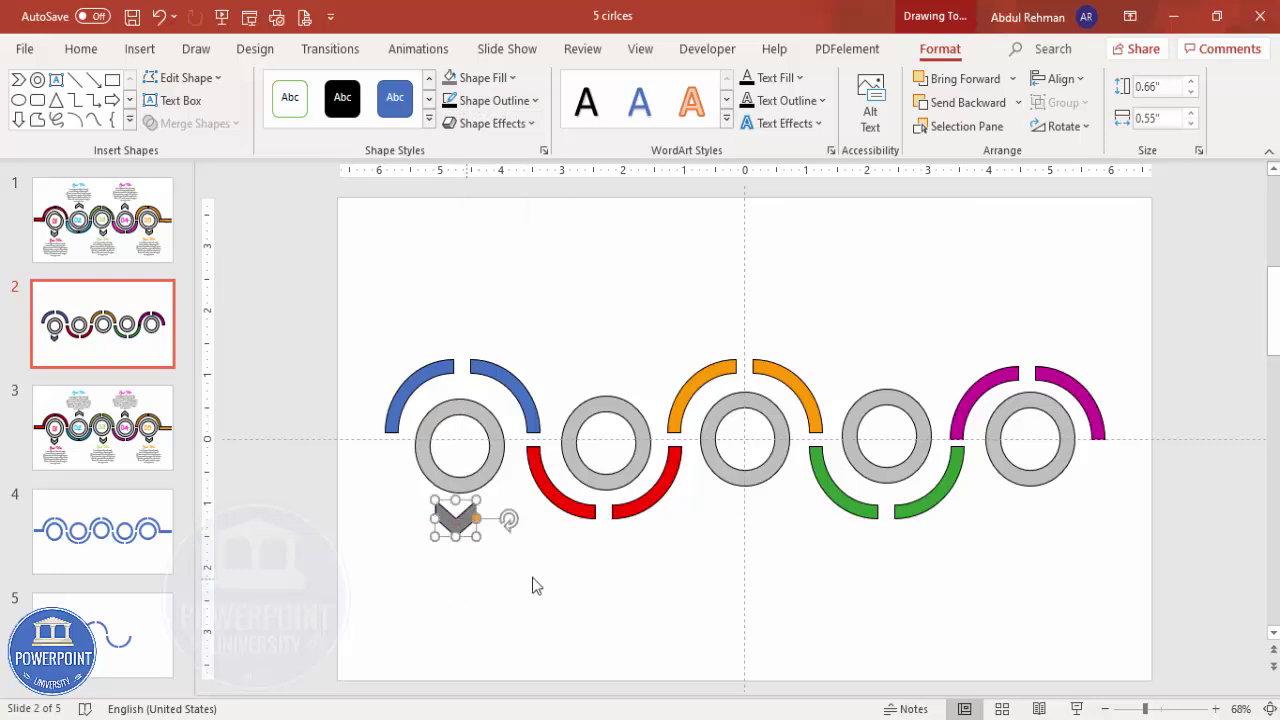
Step: Duplicate the downward chevron below the third and fifth rings
key("ctrl+d")
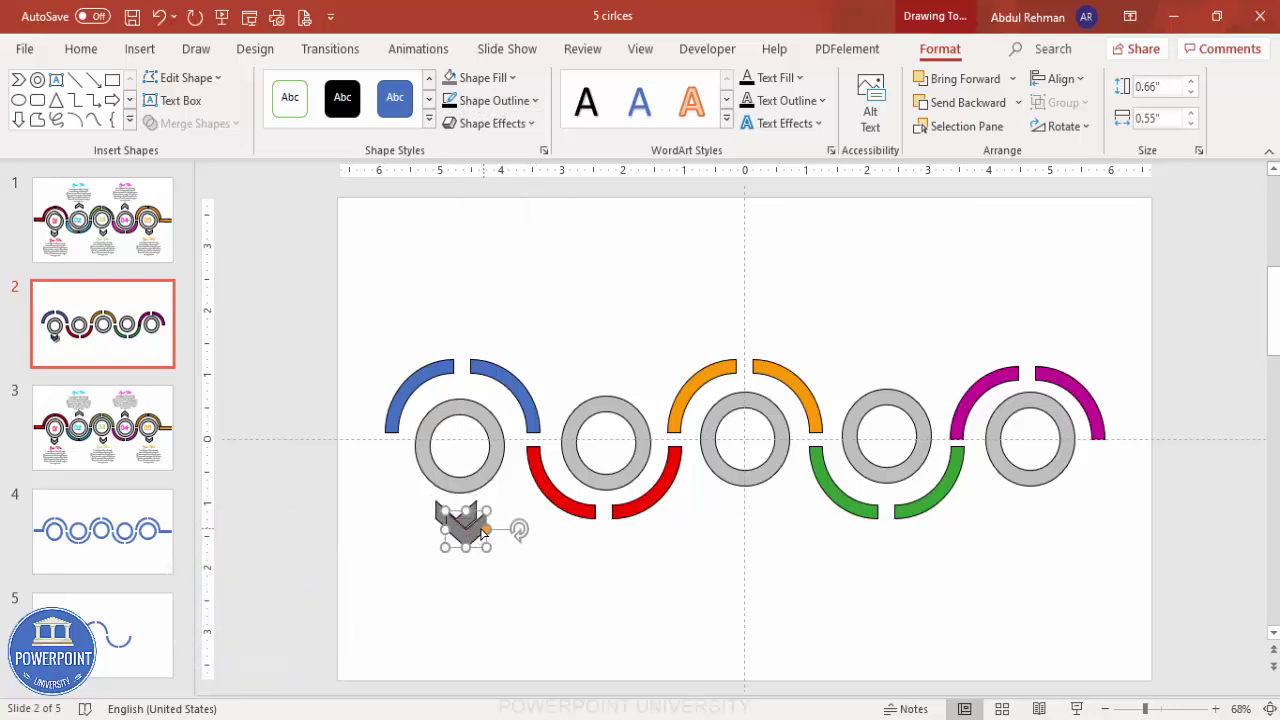
left_click_drag(470, 522, 752, 517)
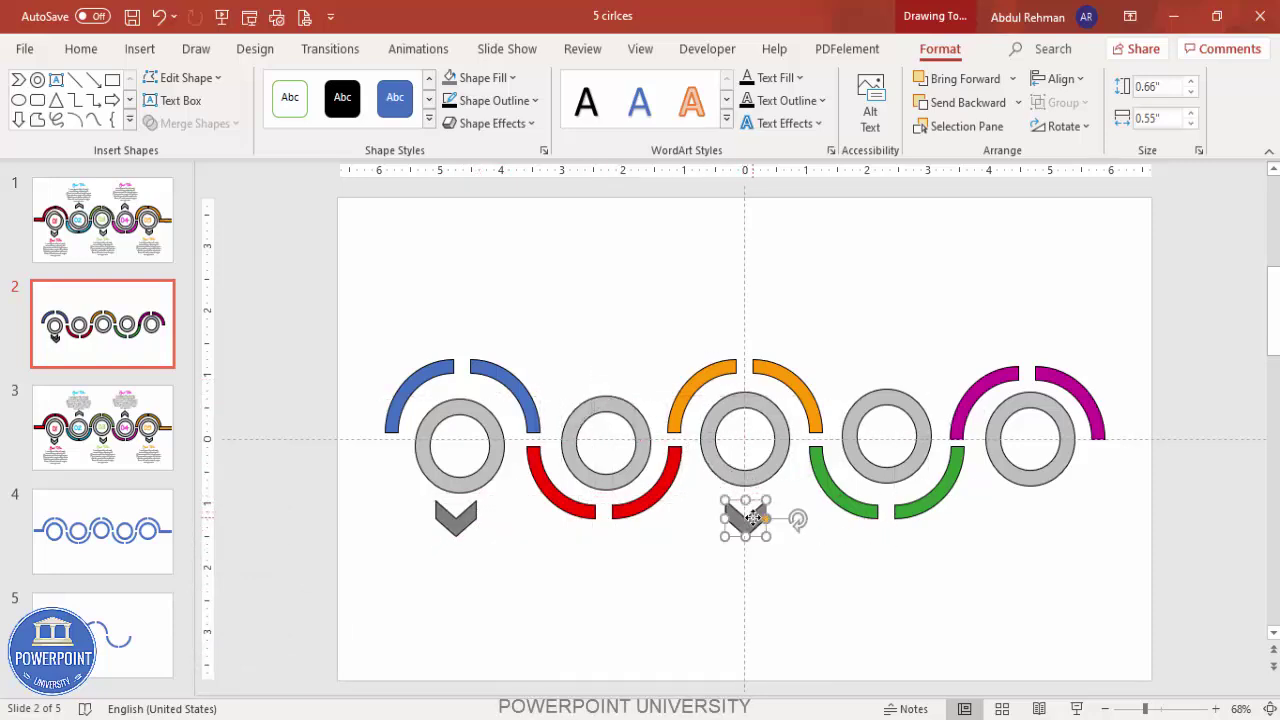
key("ctrl+d")
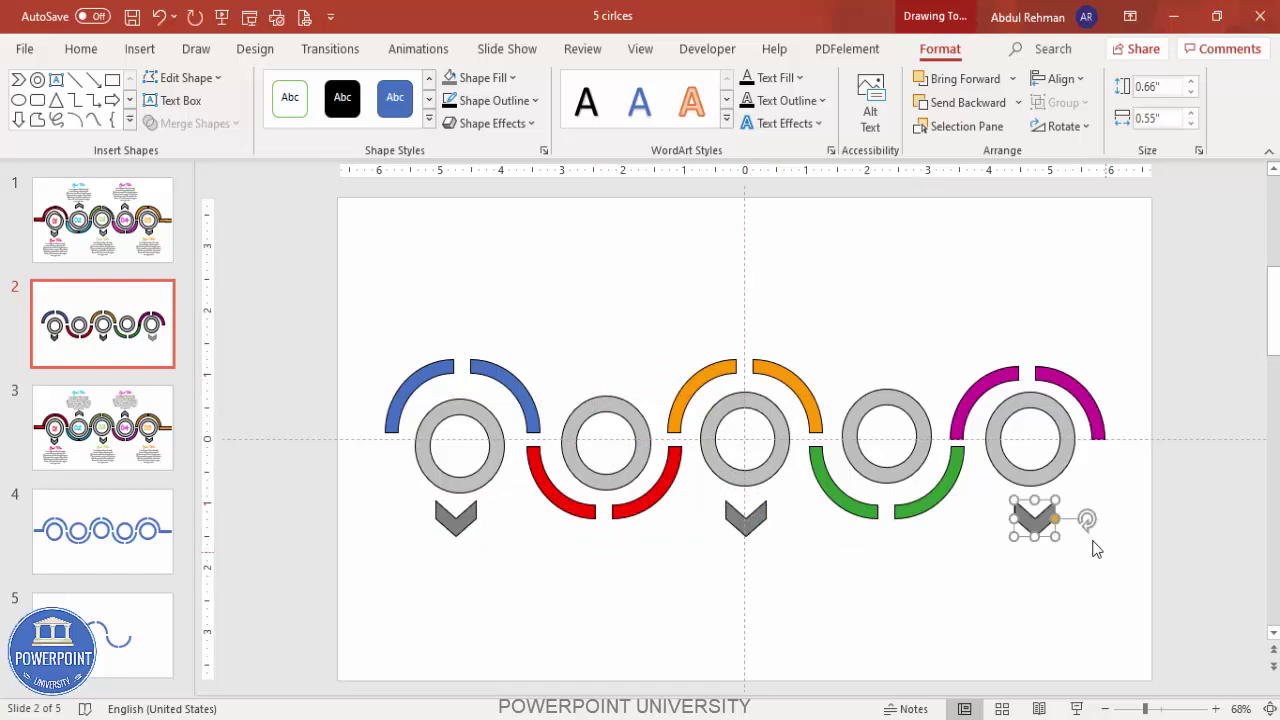
Step: Place vertically flipped, upward chevrons above the fourth and second rings
left_click_drag(1037, 521, 806, 360)
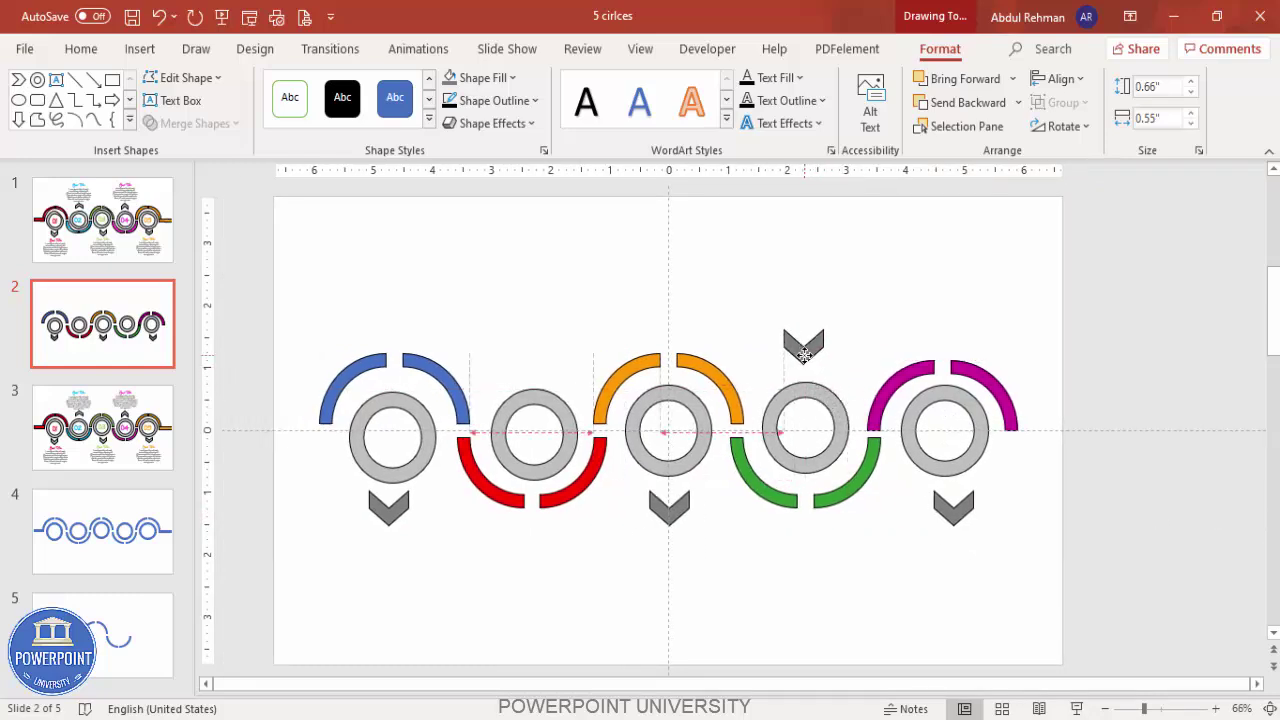
left_click(1080, 126)
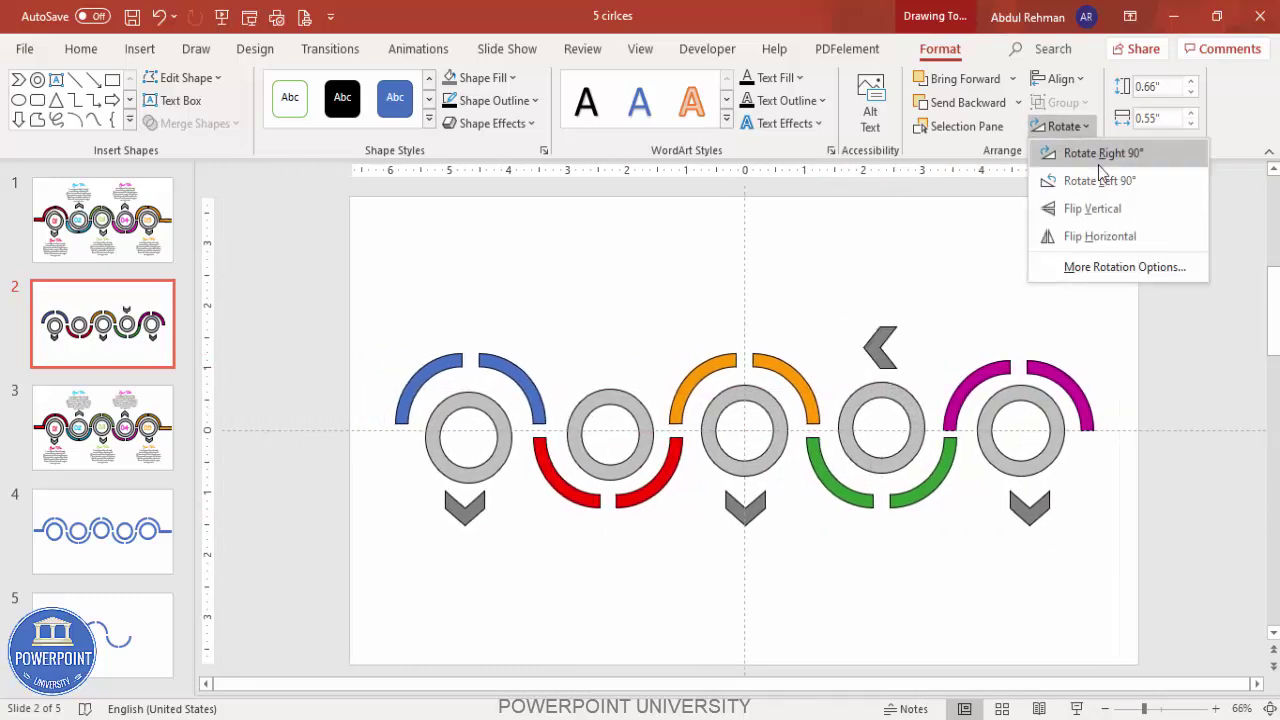
left_click(1108, 219)
left_click_drag(880, 348, 886, 350)
key("ctrl+v")
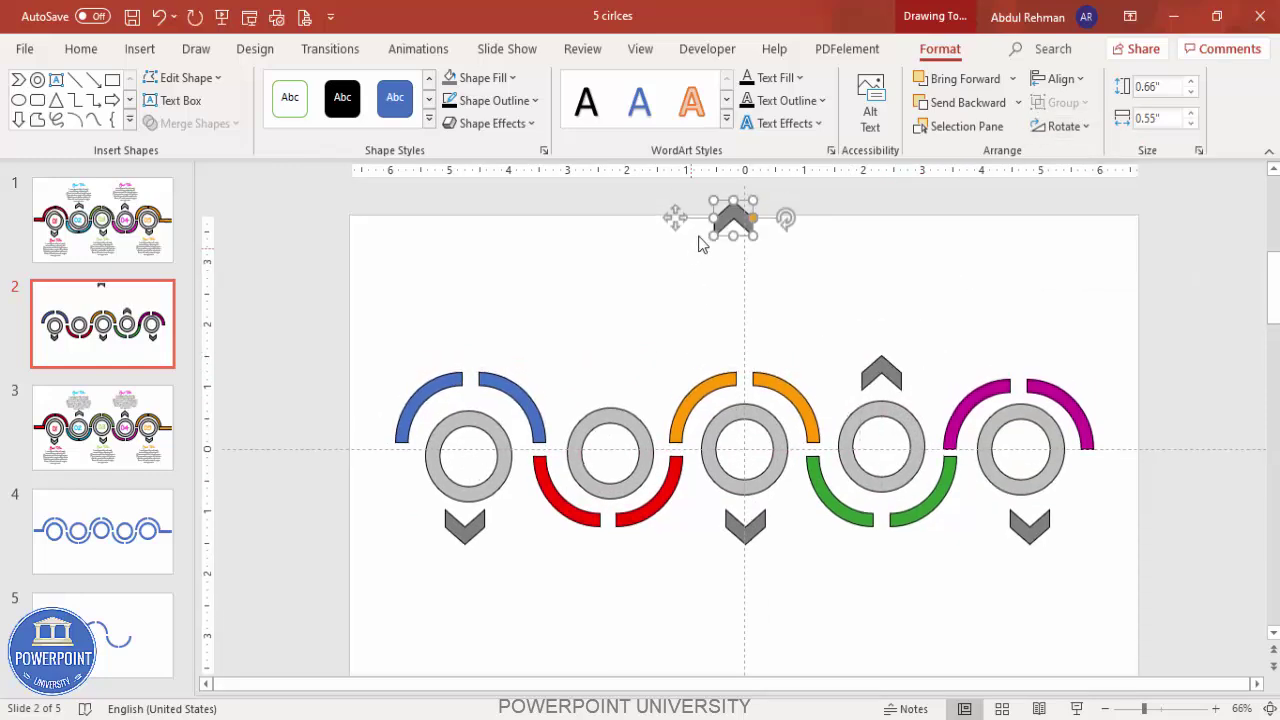
left_click_drag(734, 218, 607, 372)
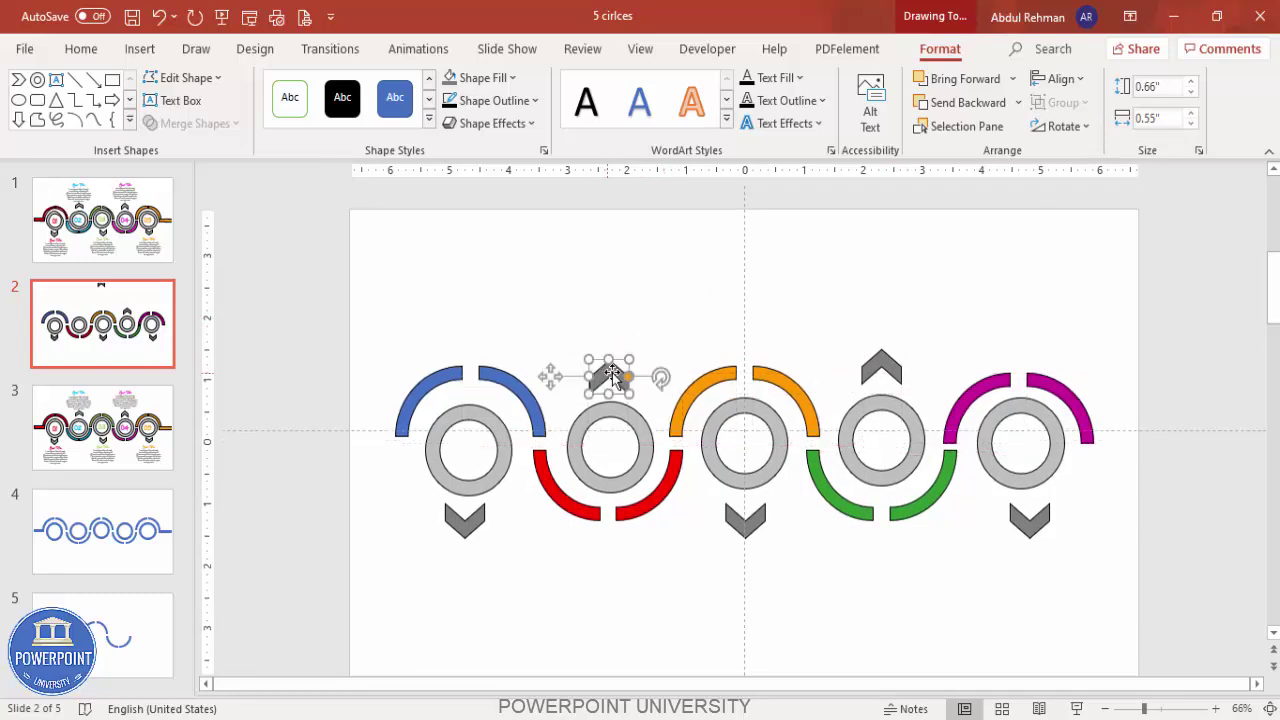
left_click(603, 311)
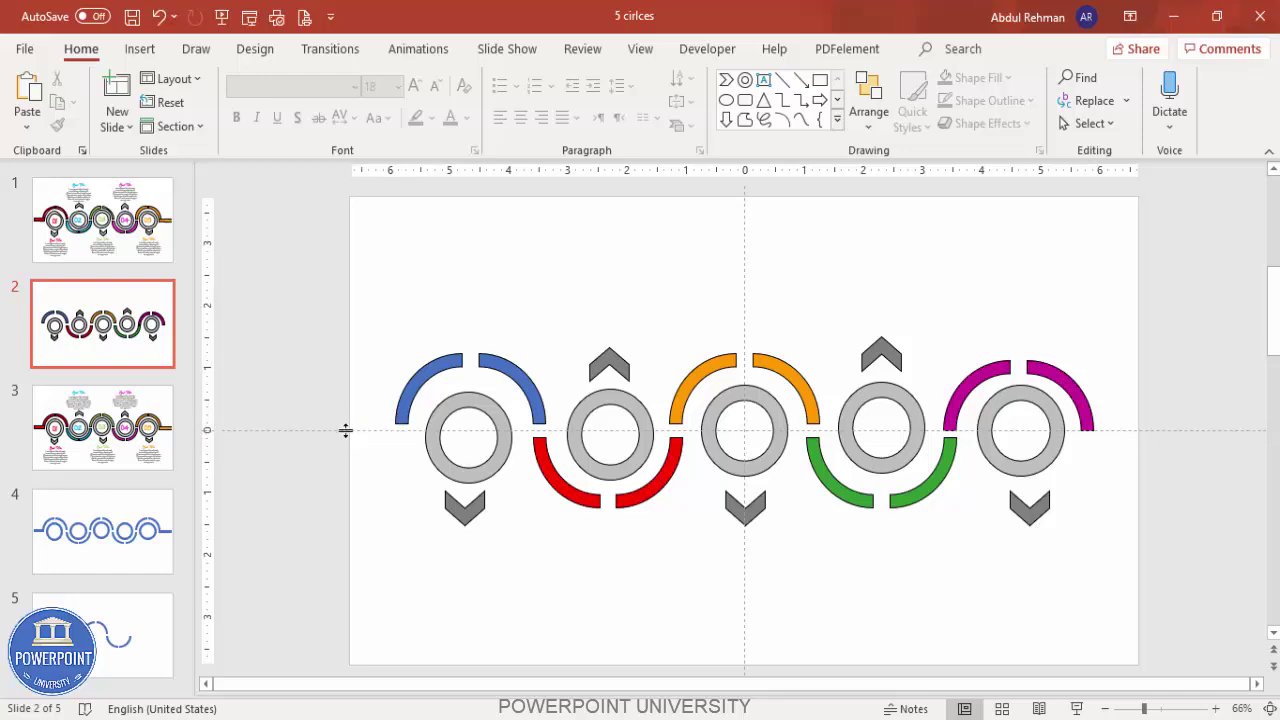
Step: Draw a bar from the blue arc to the left slide edge and set its outline
left_click(139, 50)
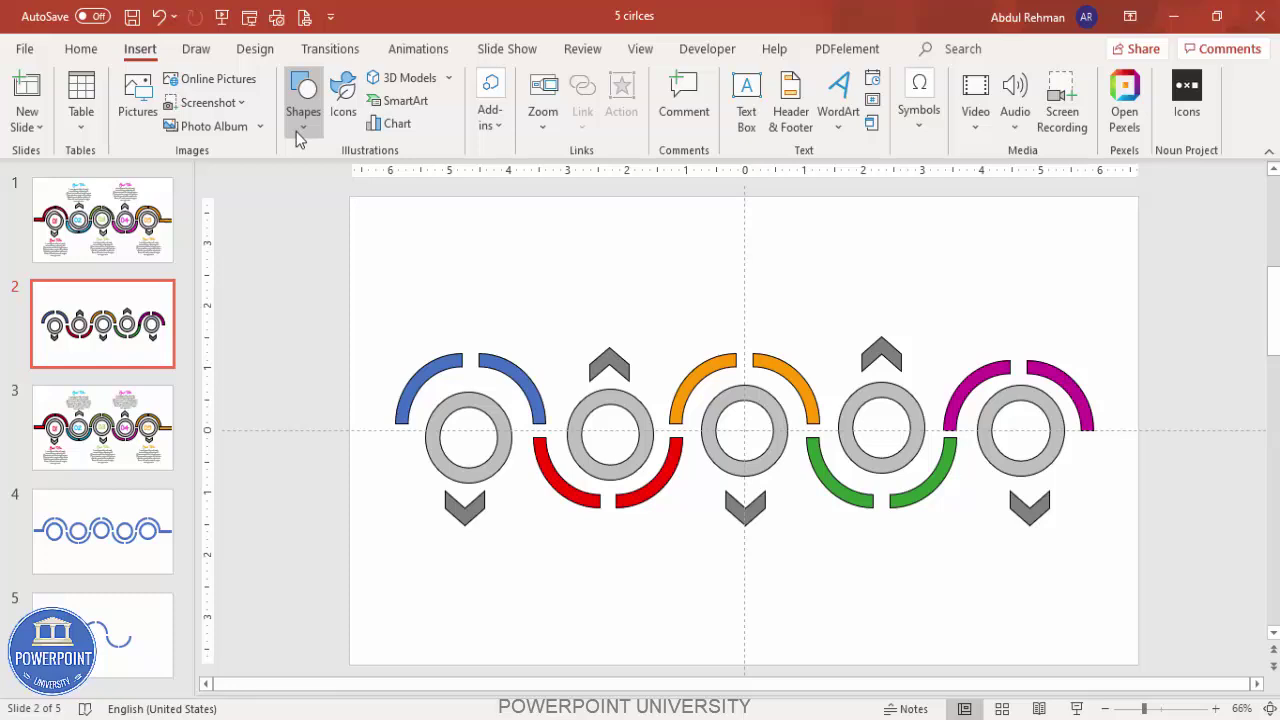
left_click(302, 110)
left_click(296, 315)
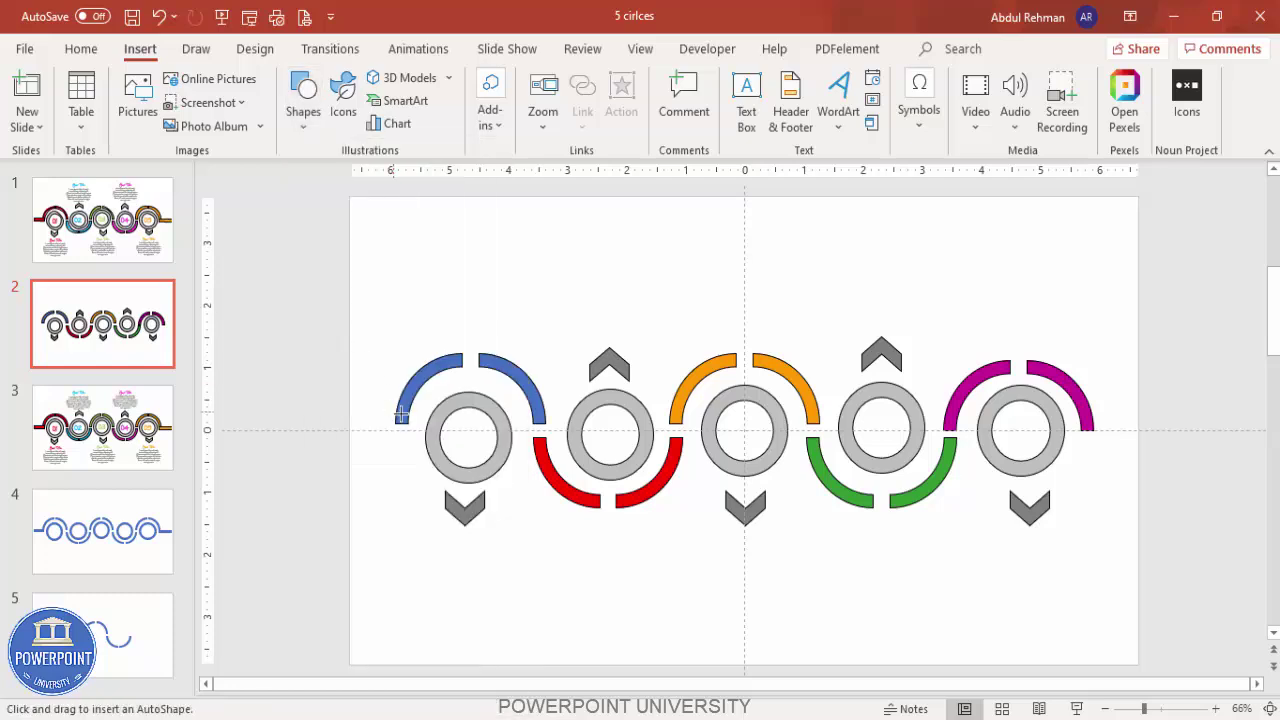
left_click_drag(407, 424, 350, 437)
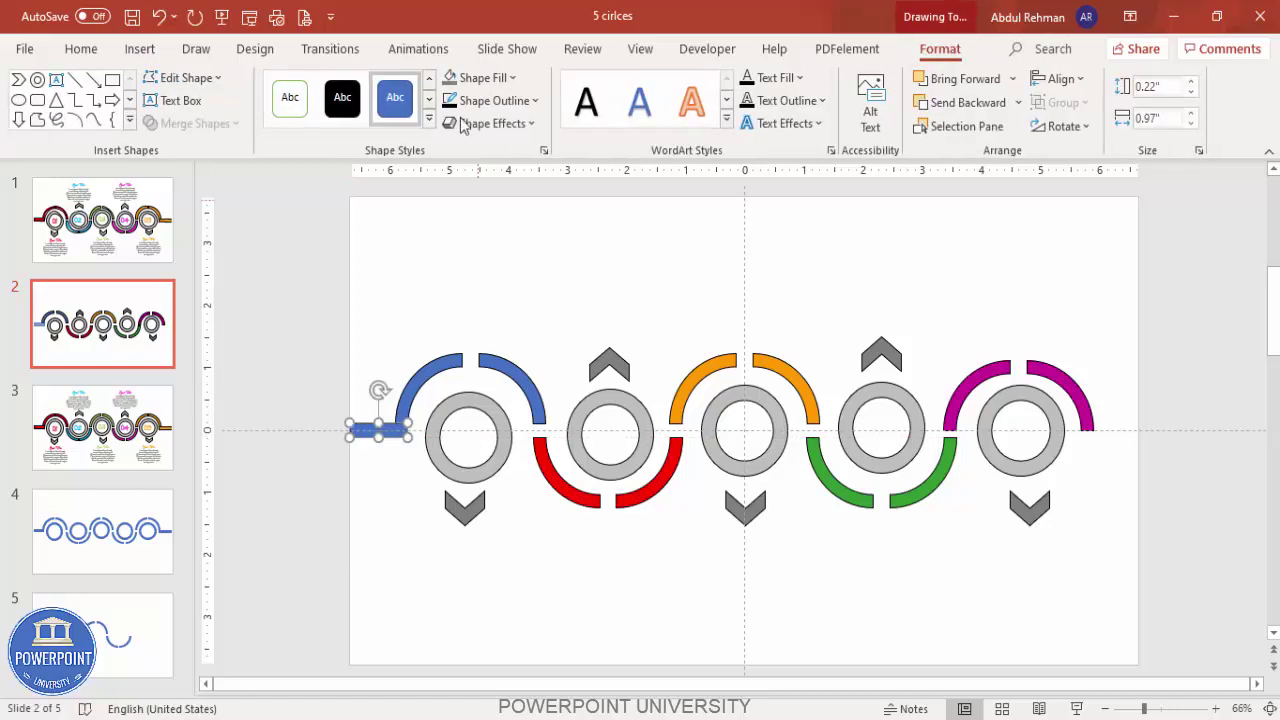
left_click(487, 100)
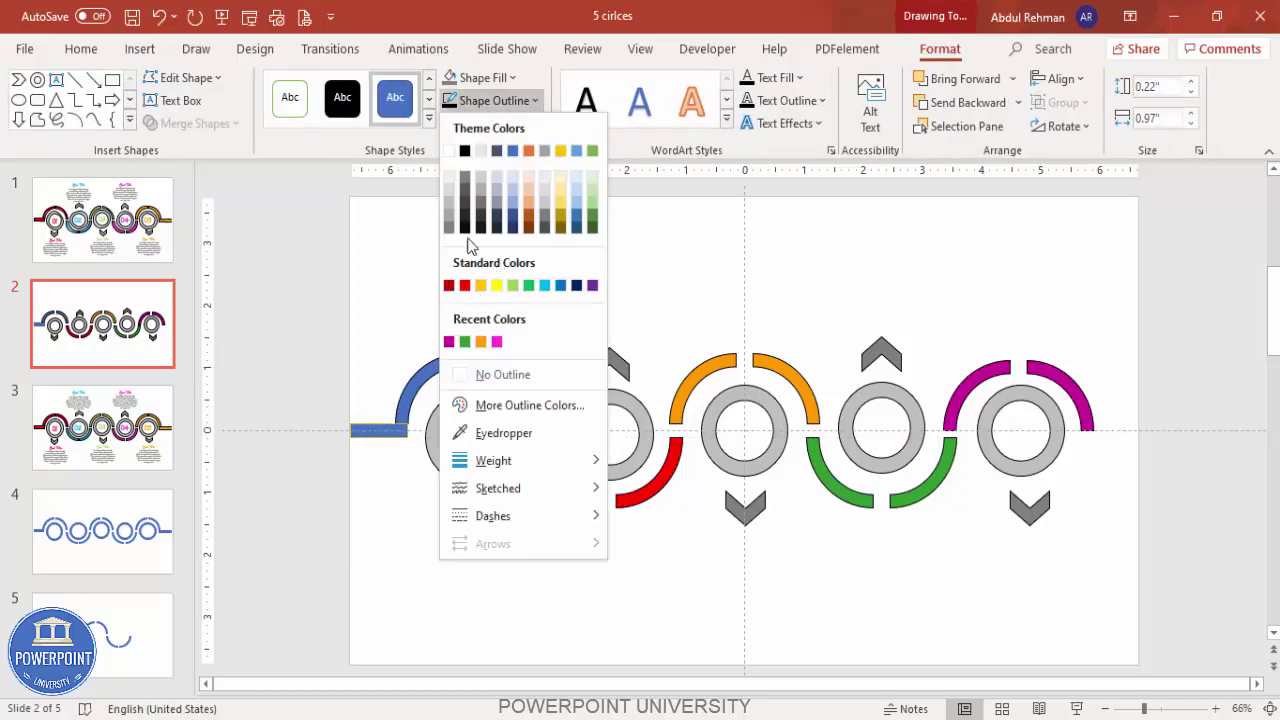
left_click(464, 150)
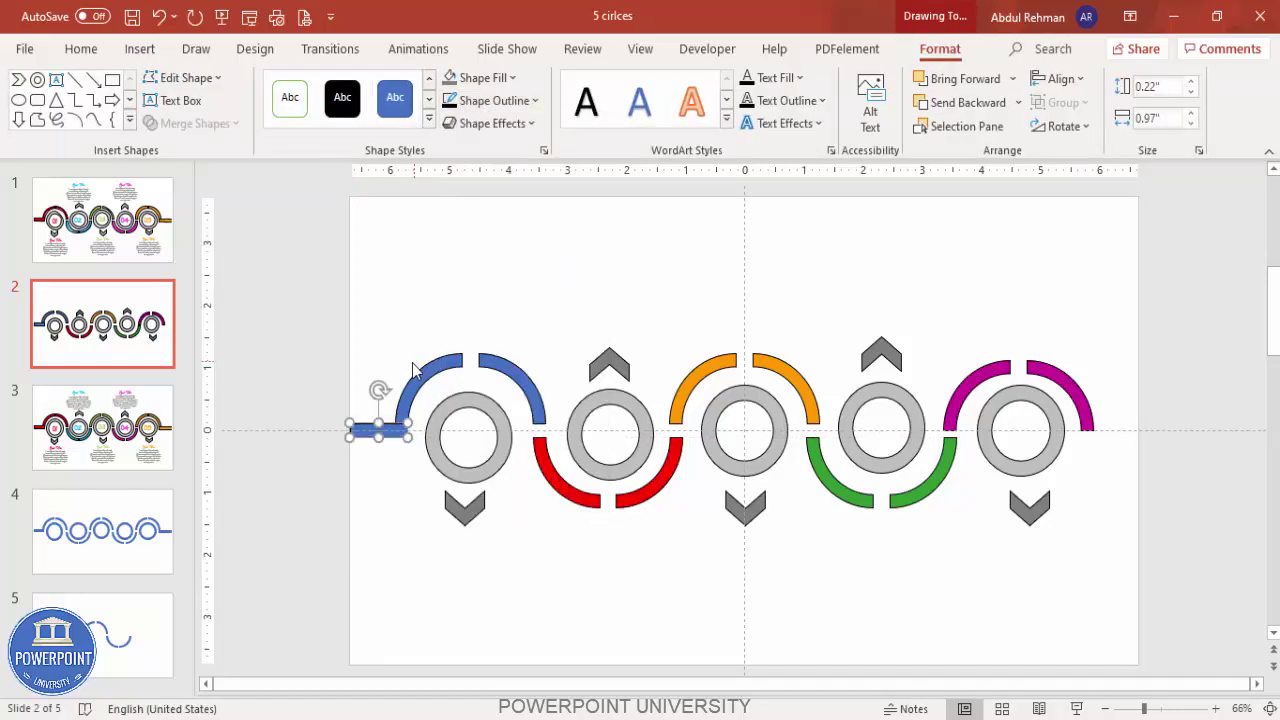
Step: Copy the bar to the wave's right end and fill it magenta
left_click_drag(390, 436, 1123, 431)
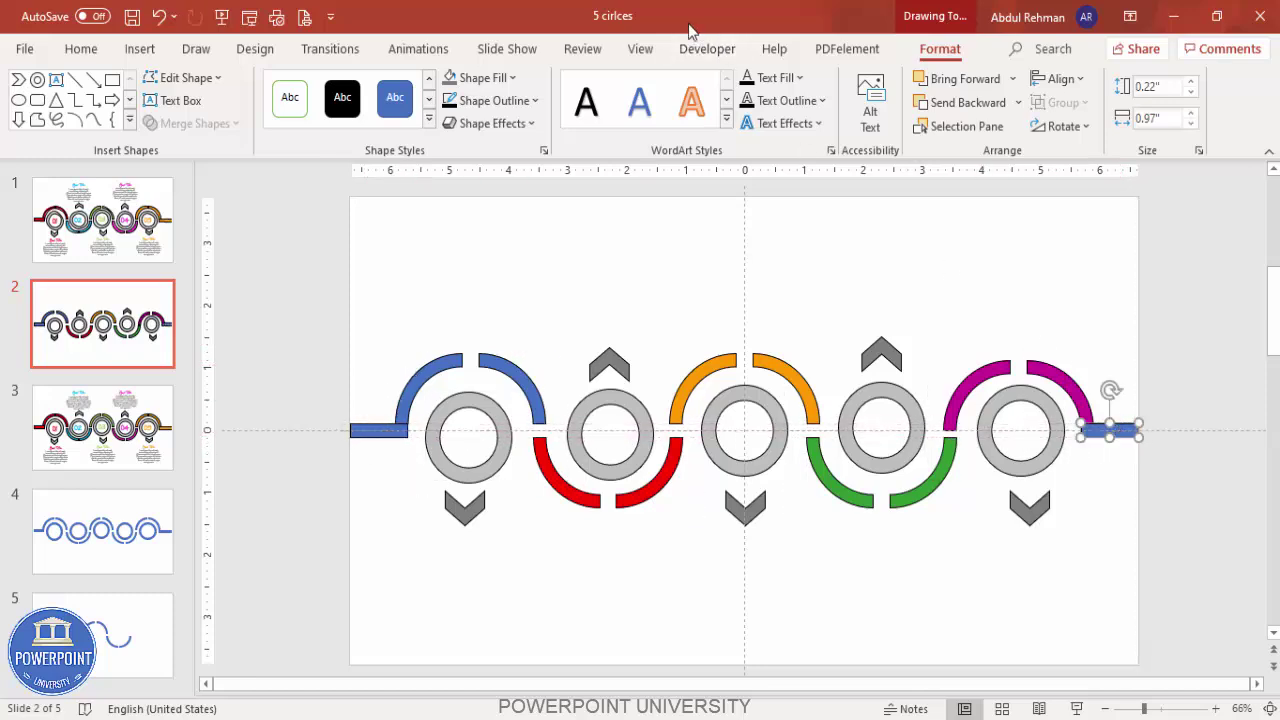
left_click(501, 80)
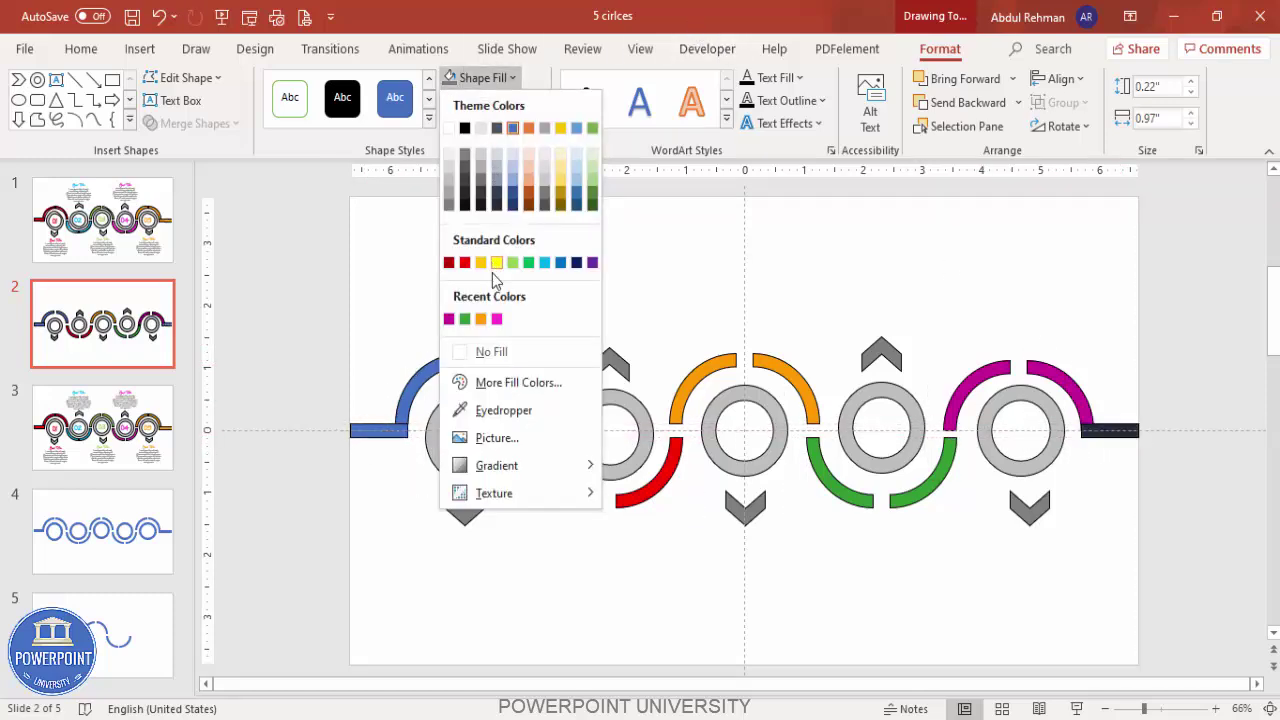
left_click(448, 319)
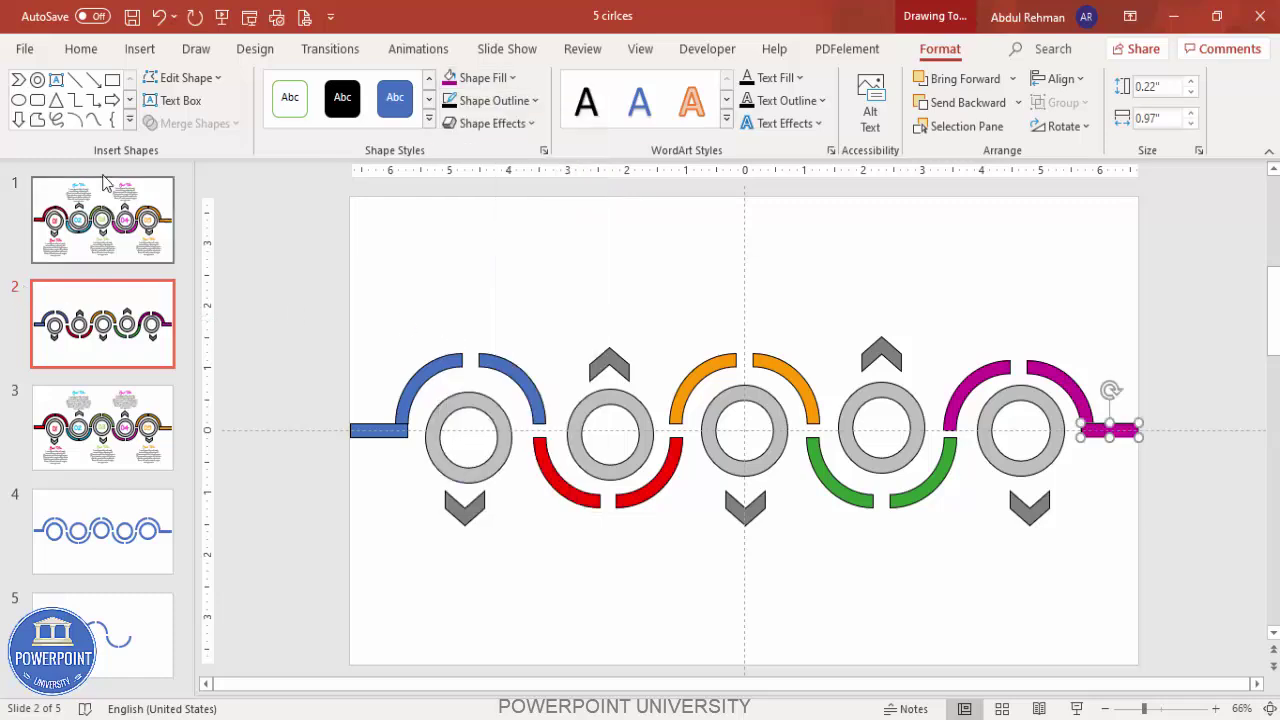
left_click(298, 345)
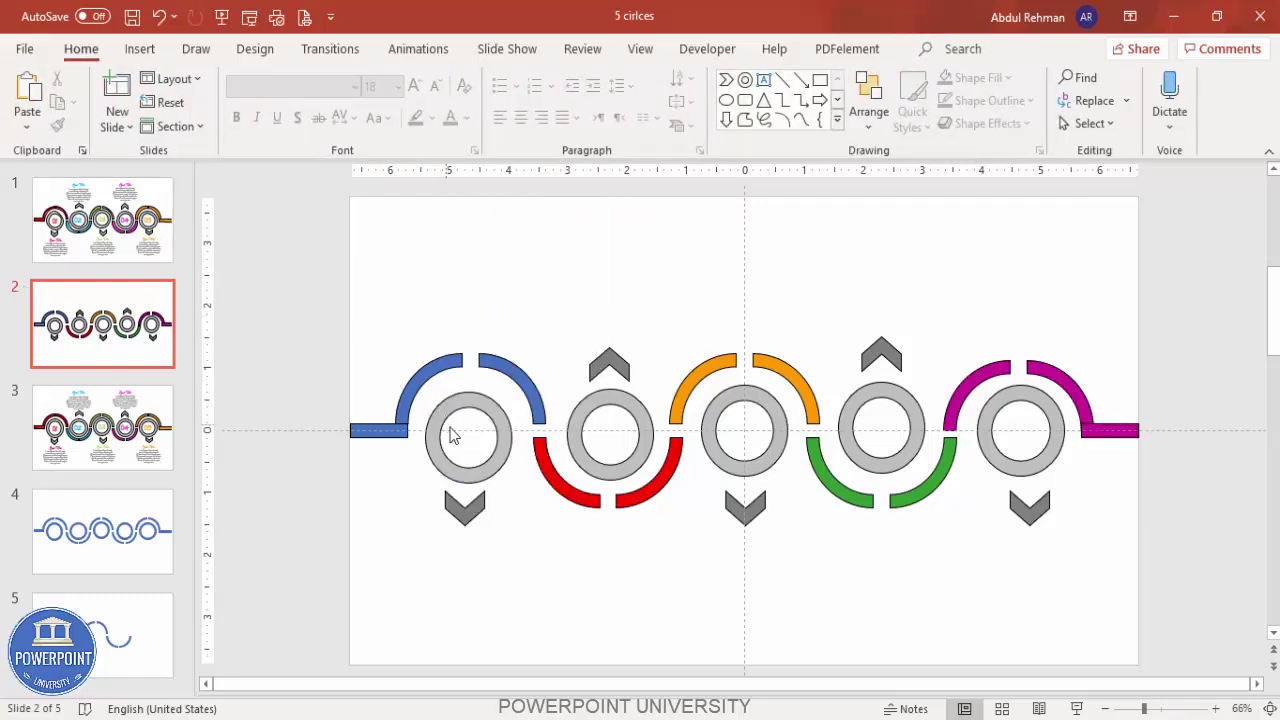
Step: Insert the target, three-circles, pie chart and two presentation chart icons
left_click(140, 49)
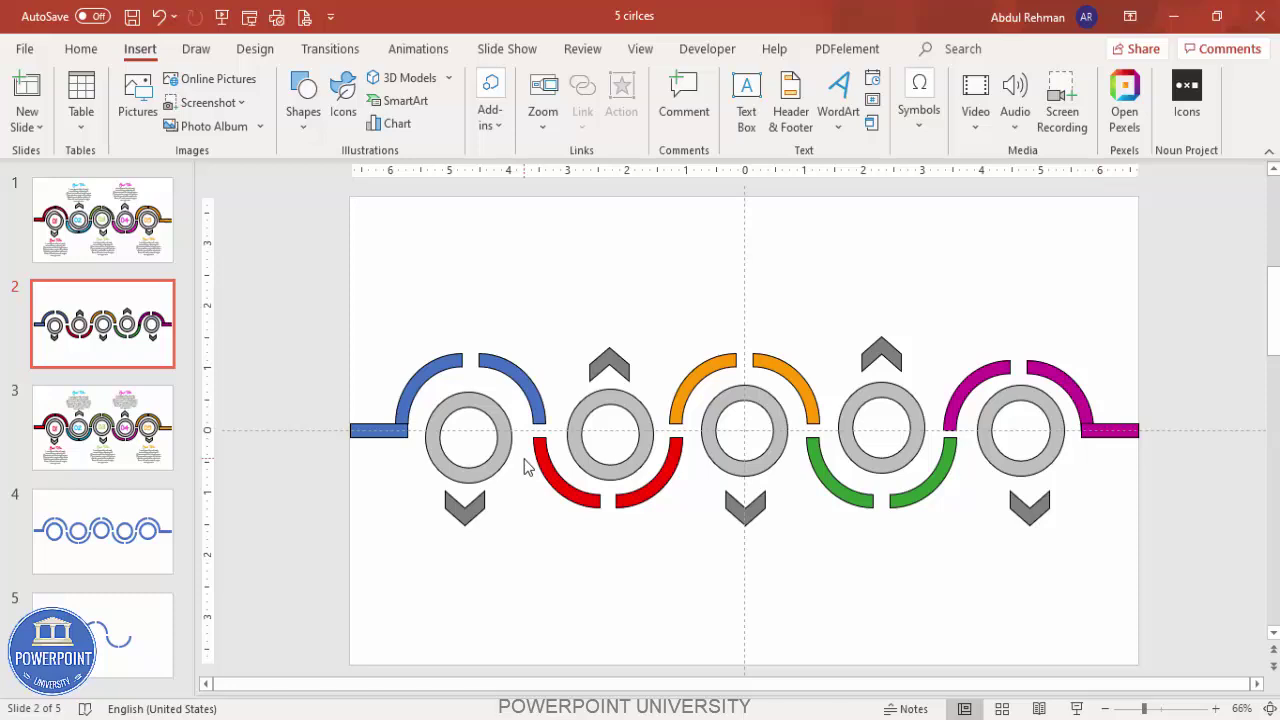
left_click(343, 112)
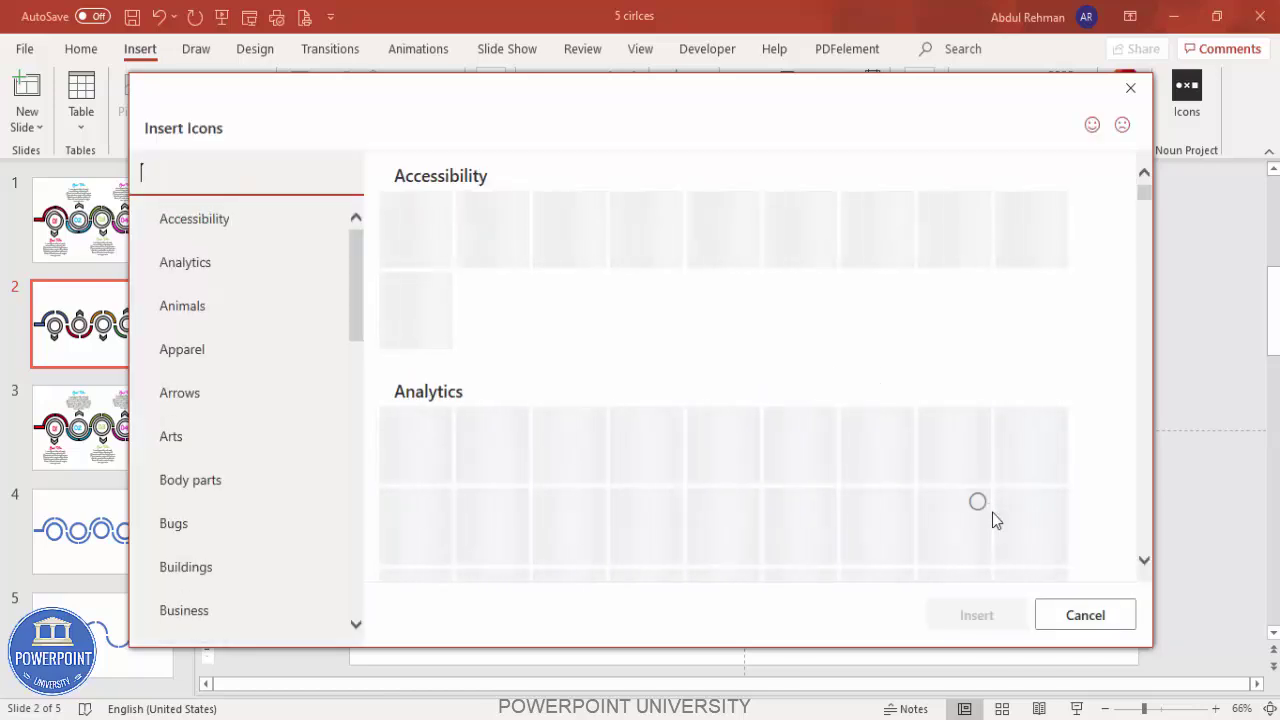
left_click(1033, 540)
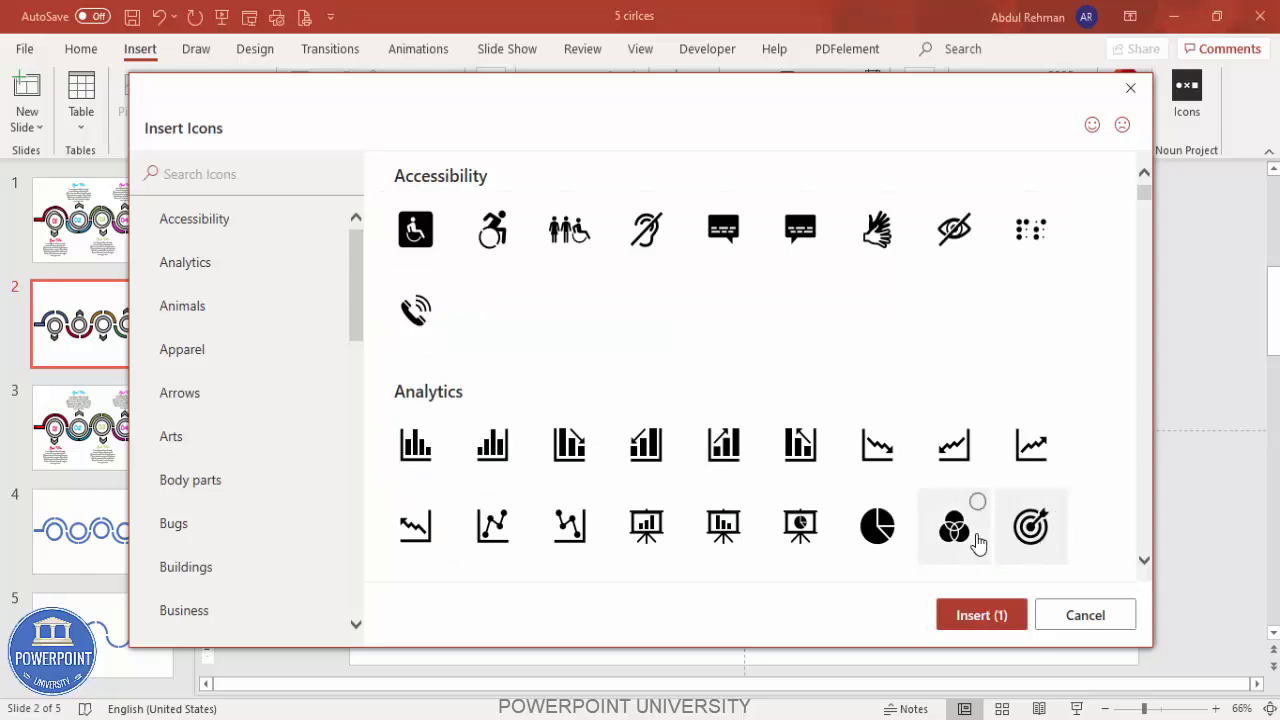
left_click(952, 540)
left_click(878, 530)
left_click(801, 532)
left_click(722, 533)
left_click(966, 614)
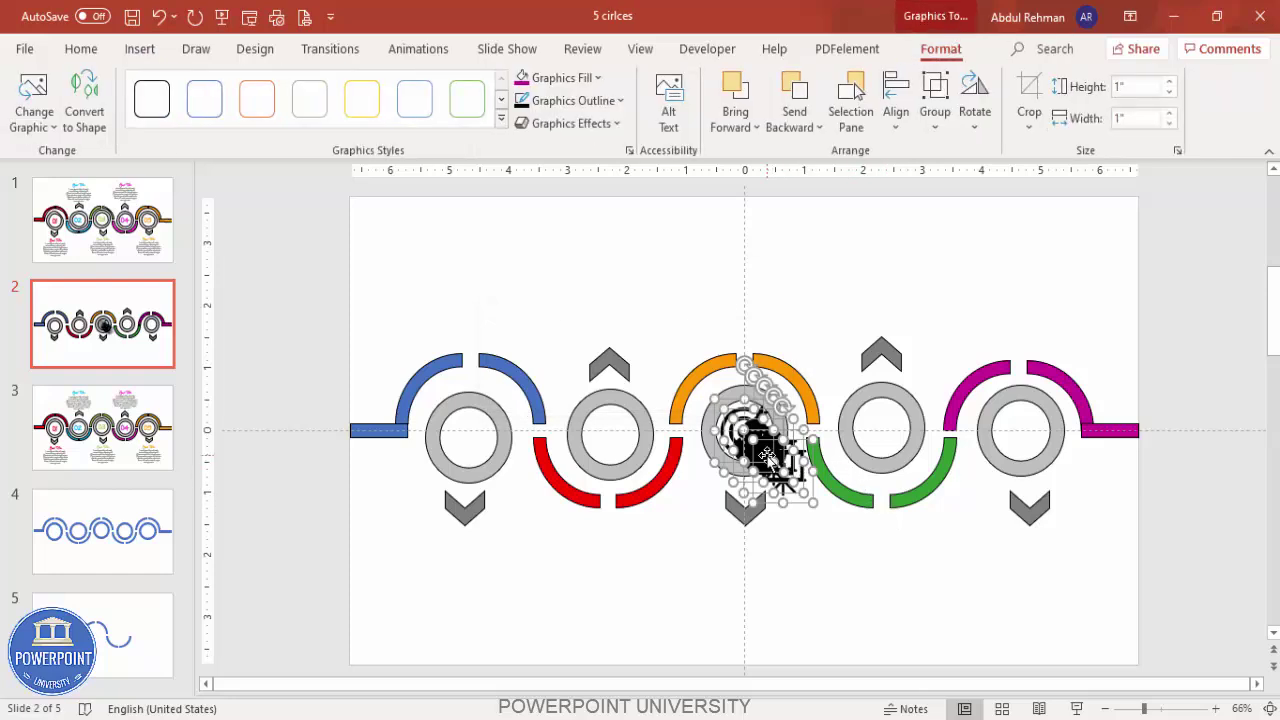
Step: Move the icon stack below the centre ring and set a smaller icon height
left_click_drag(766, 455, 821, 596)
left_click(1136, 94)
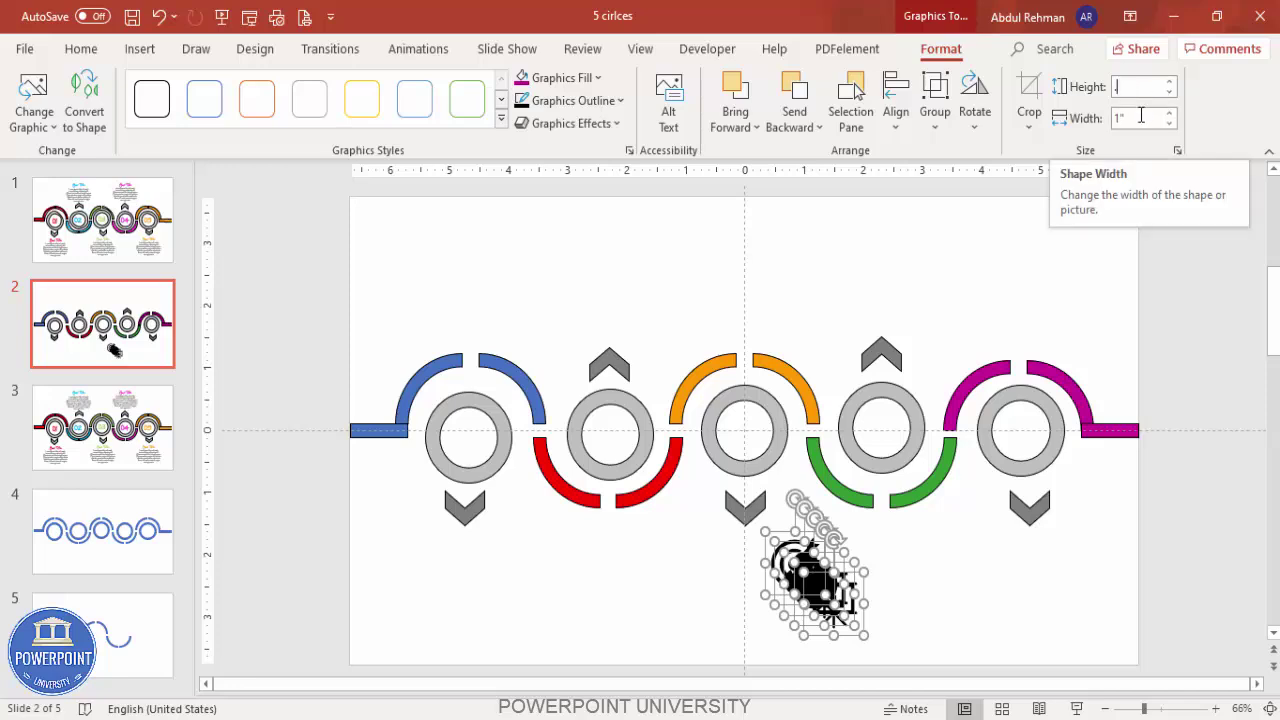
type(".8")
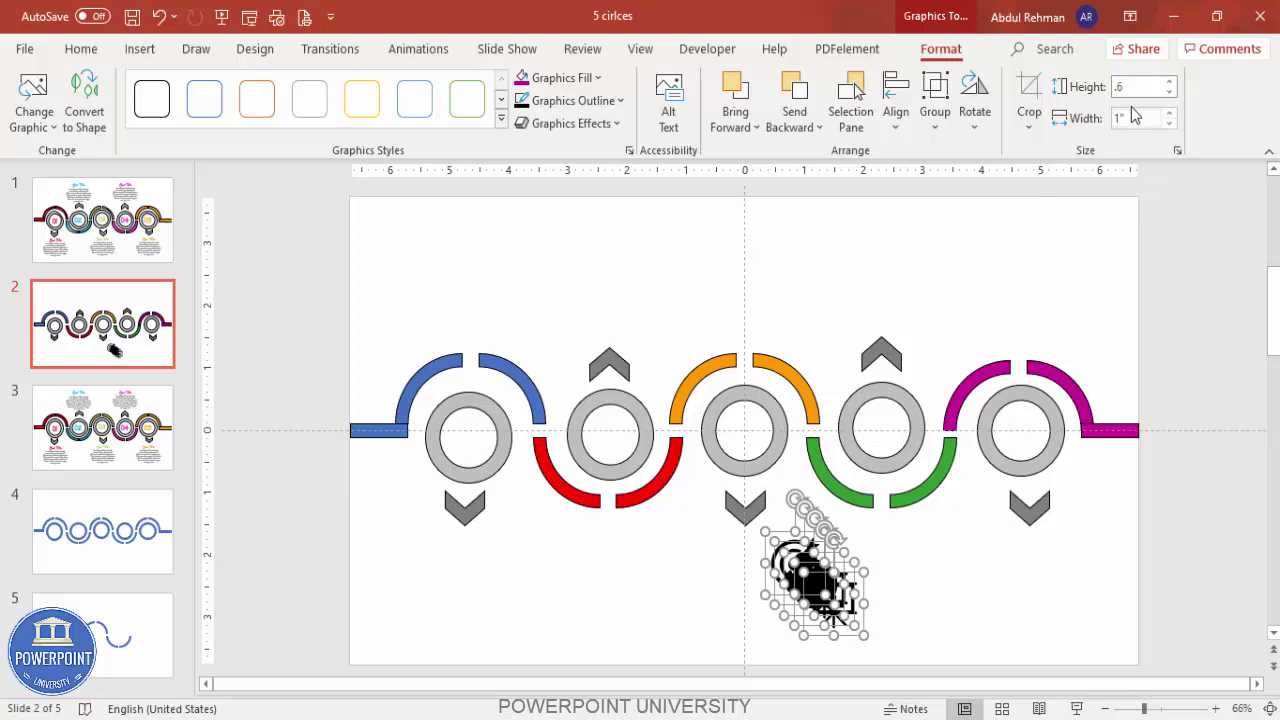
key("Return")
Step: Place the pie, three-circles, presentation chart, presentation pie and target icons in rings one to five
left_click(845, 600)
left_click_drag(785, 550, 464, 435)
left_click_drag(789, 553, 612, 434)
left_click_drag(818, 586, 743, 431)
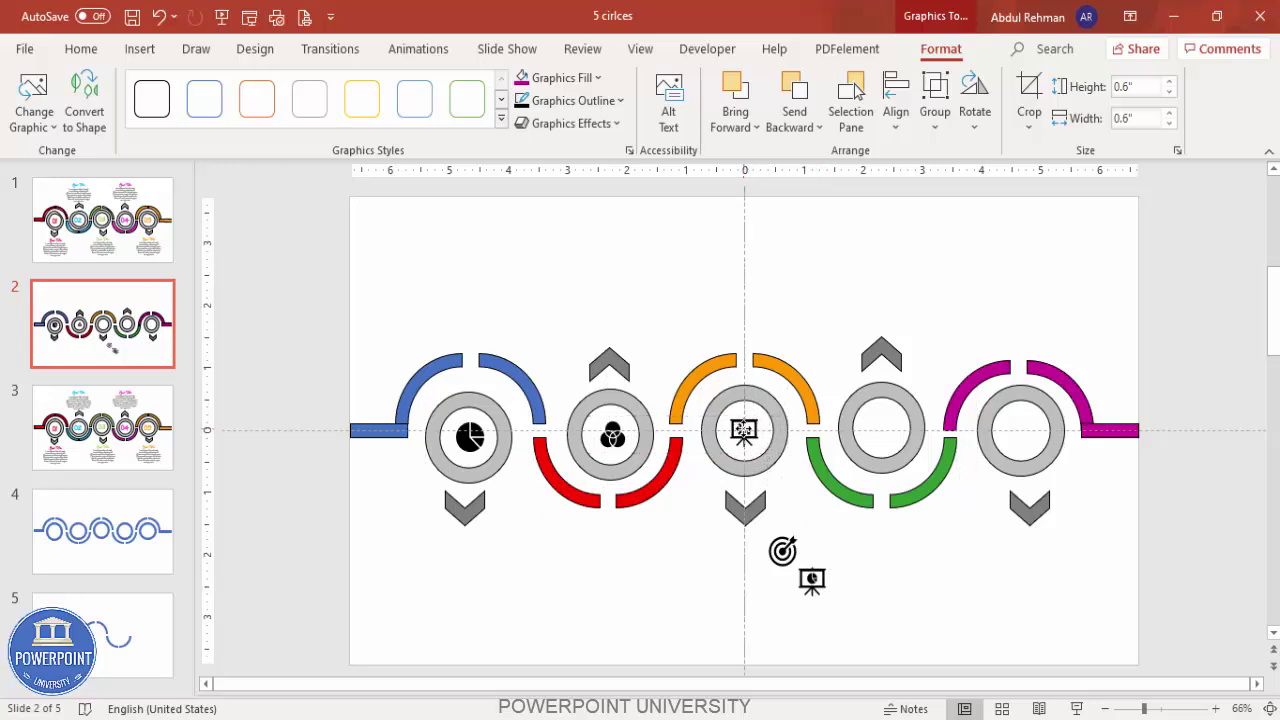
left_click_drag(812, 579, 880, 430)
left_click_drag(790, 548, 1020, 431)
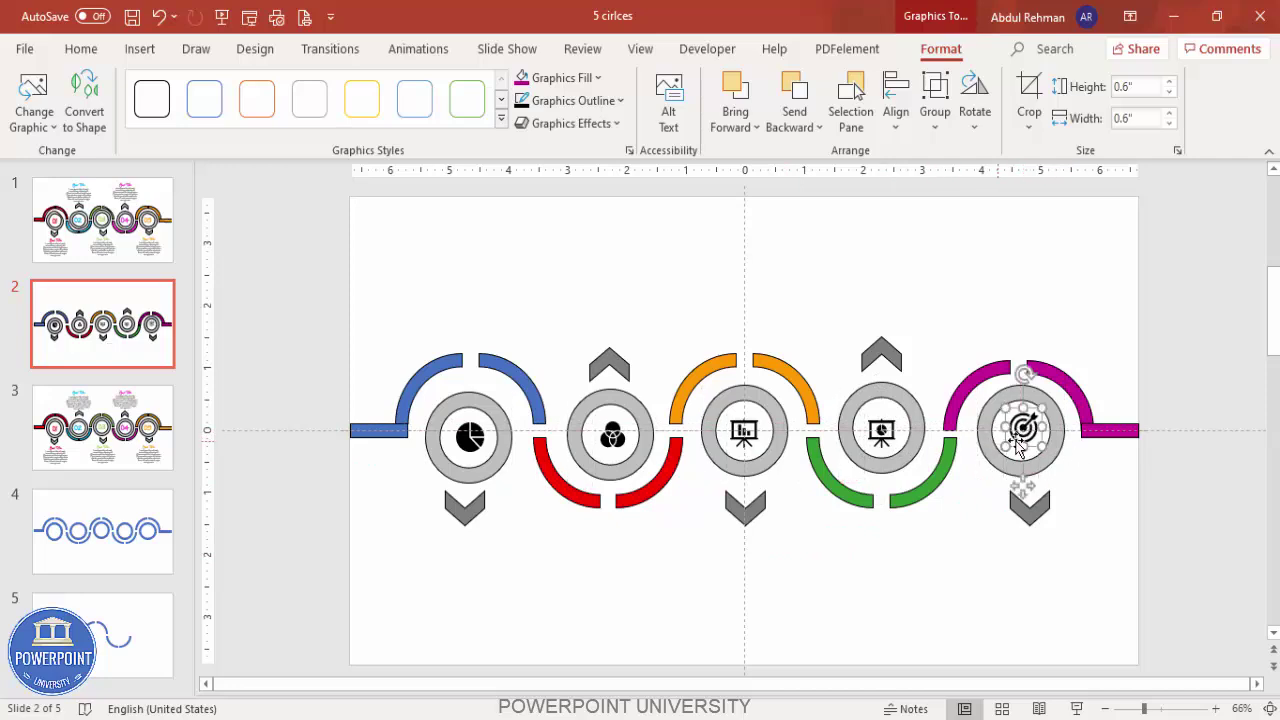
left_click_drag(1022, 436, 1021, 420)
left_click(1022, 420)
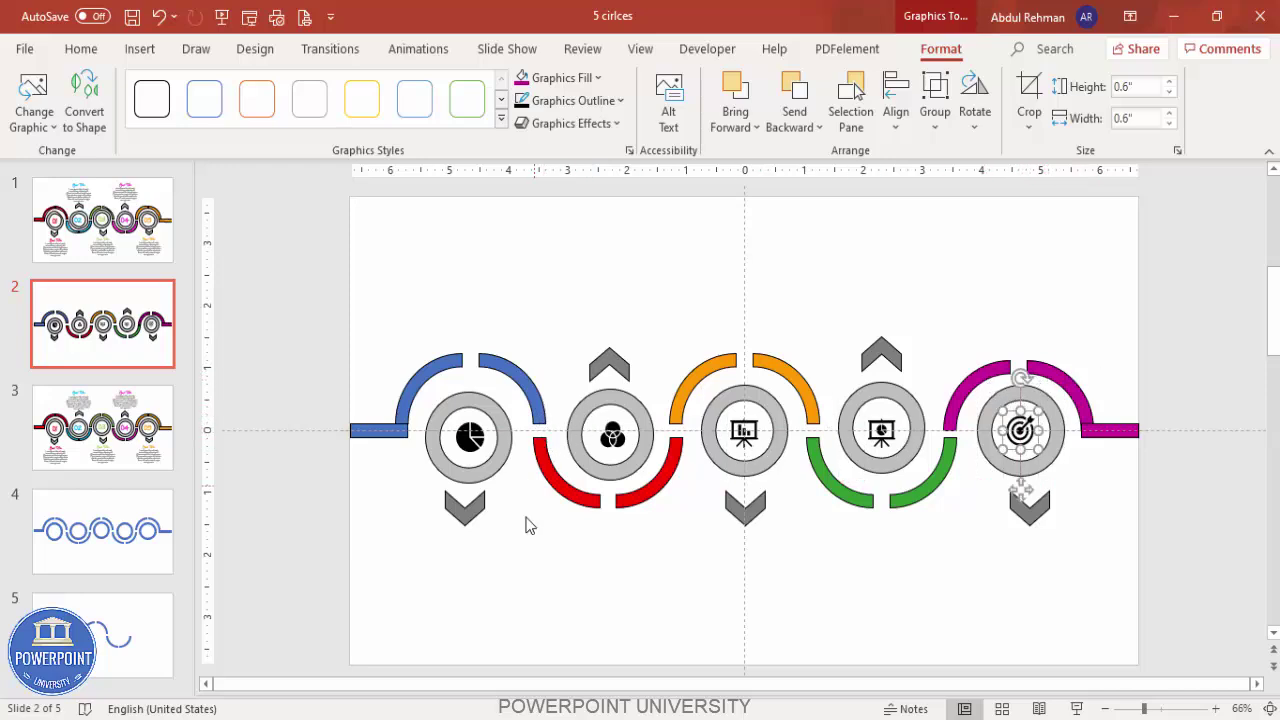
left_click(520, 560)
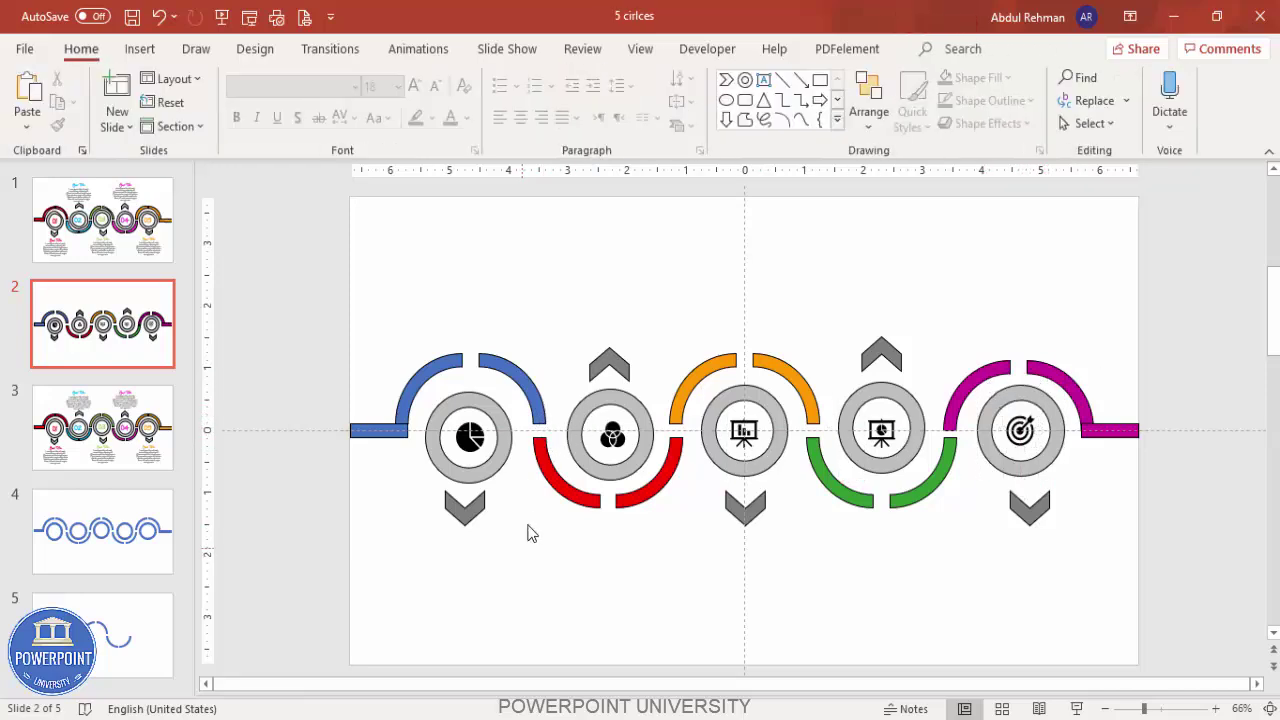
Step: Add a text box reading 'Option 01' below the first circle
left_click(139, 49)
left_click(747, 98)
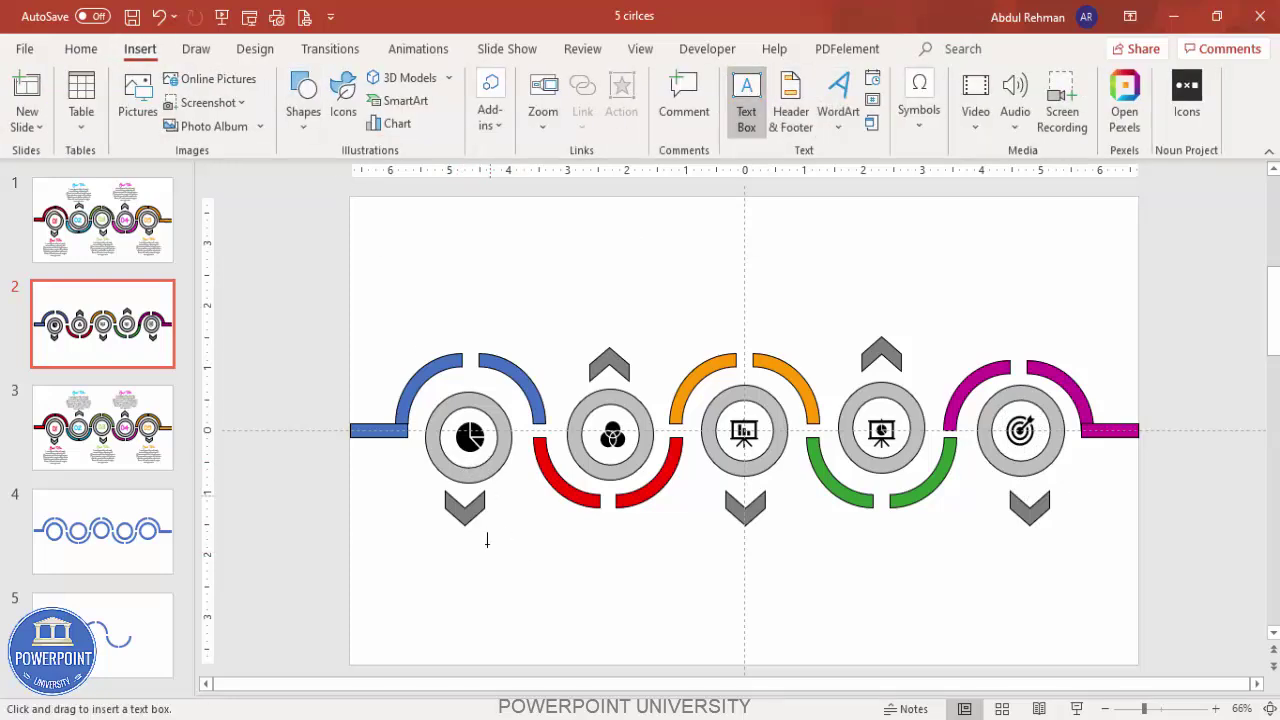
left_click_drag(406, 541, 616, 586)
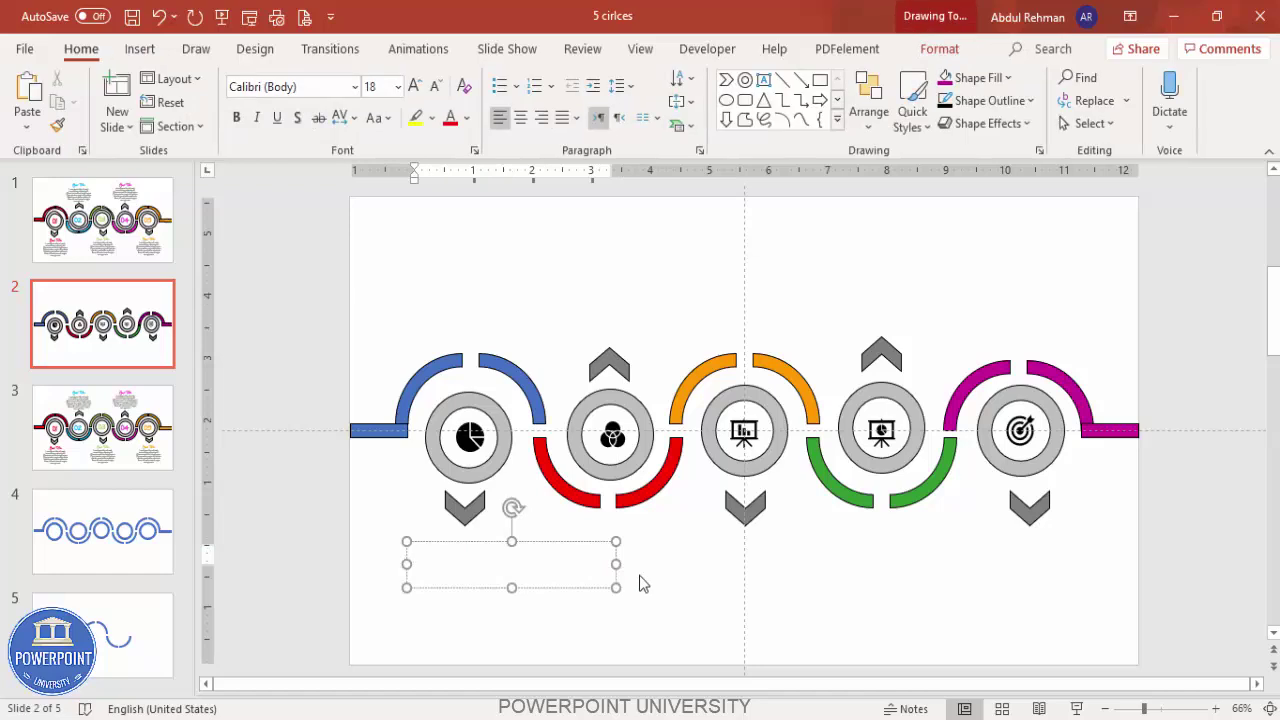
type("Option 01")
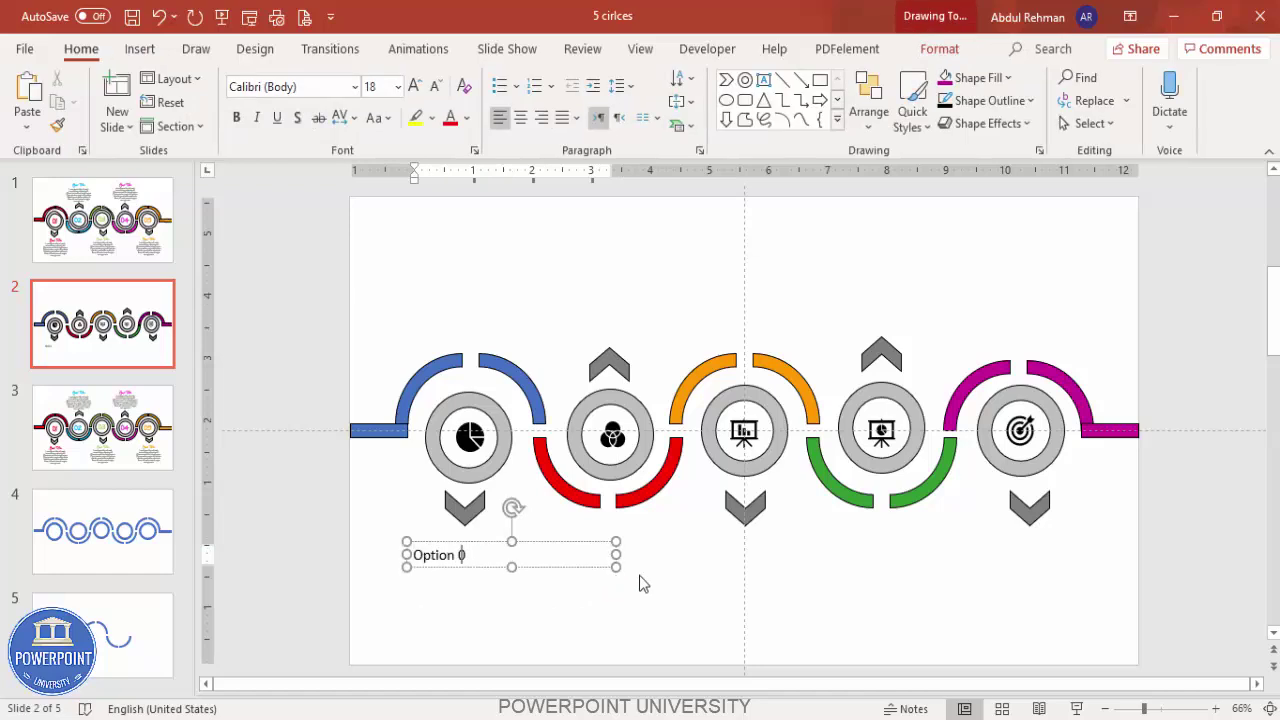
Step: Set the Option 01 label to Hand Of Sean font, centred, and narrow its box
left_click(533, 542)
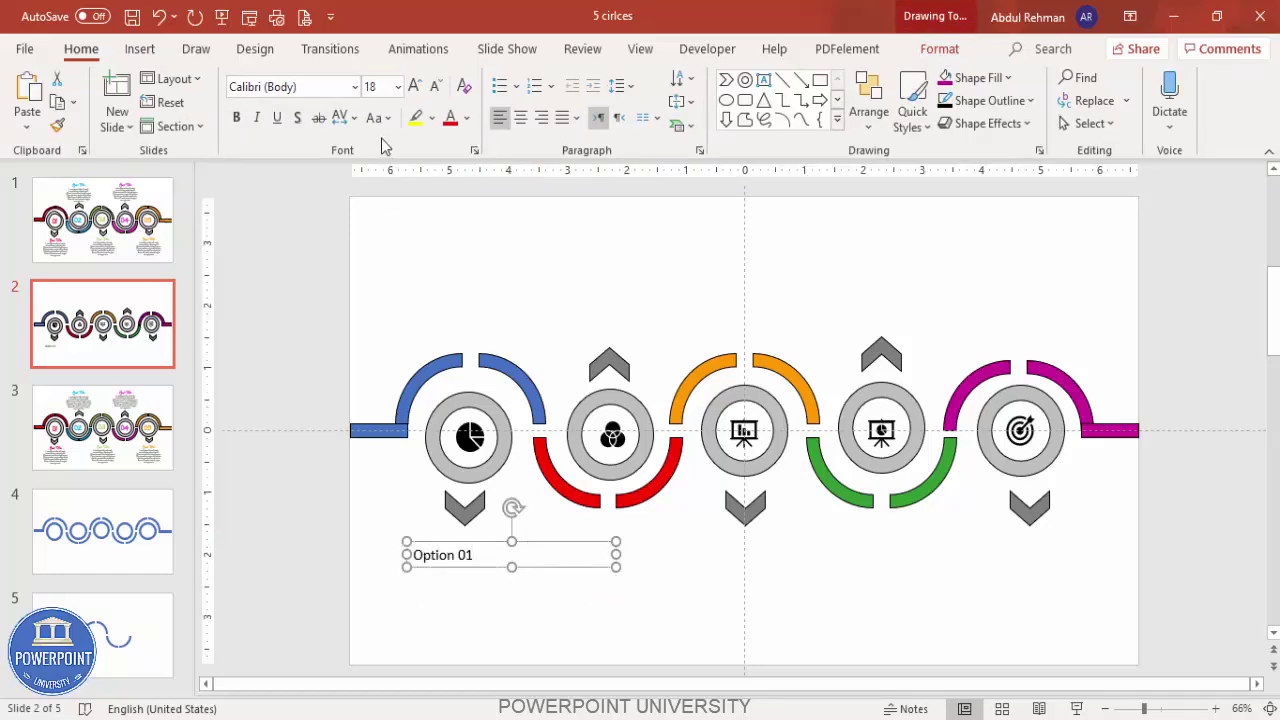
left_click(311, 89)
type("Hand Of Sean")
key("Return")
left_click(520, 117)
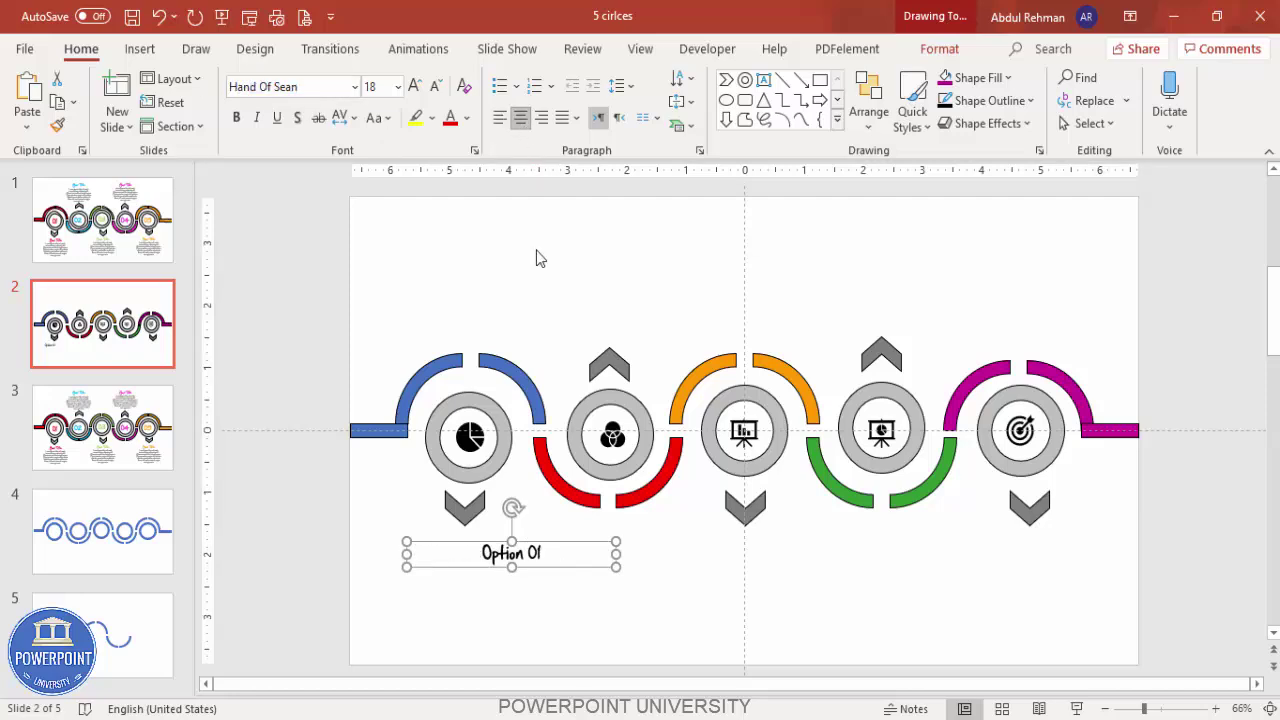
left_click_drag(616, 554, 510, 538)
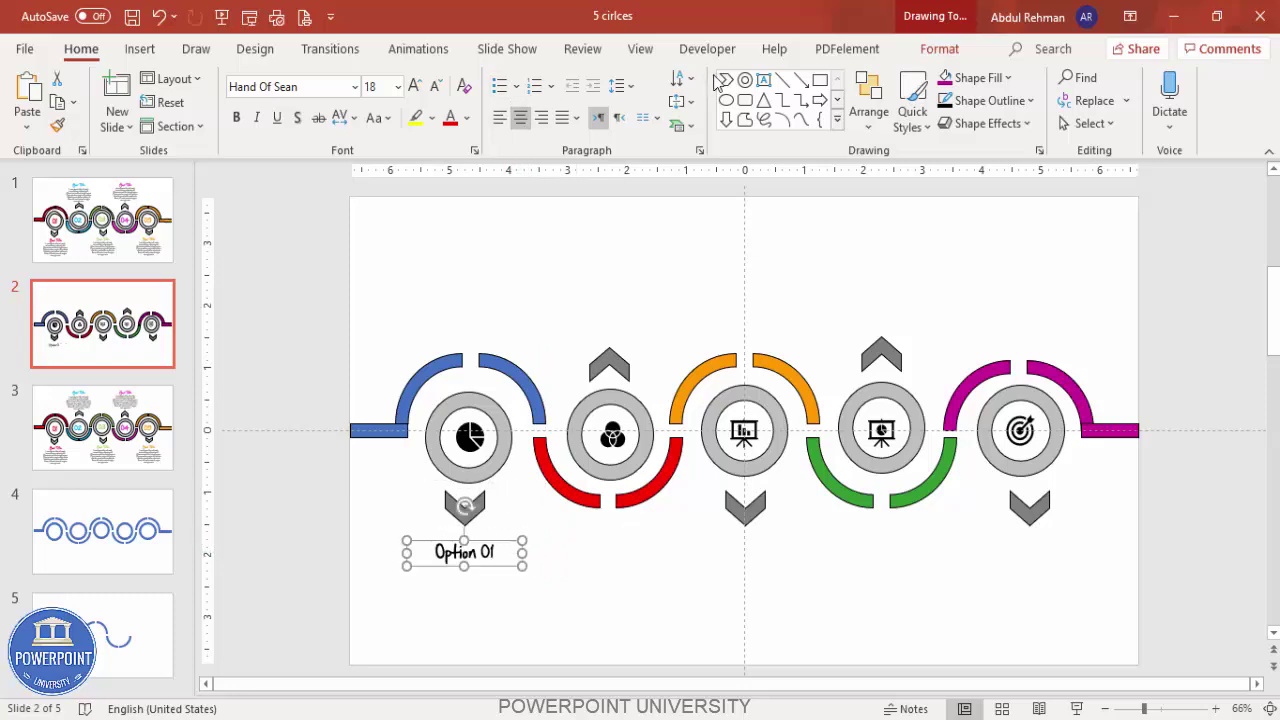
Step: Colour the Option 01 text blue, leaving the box without fill
left_click(975, 78)
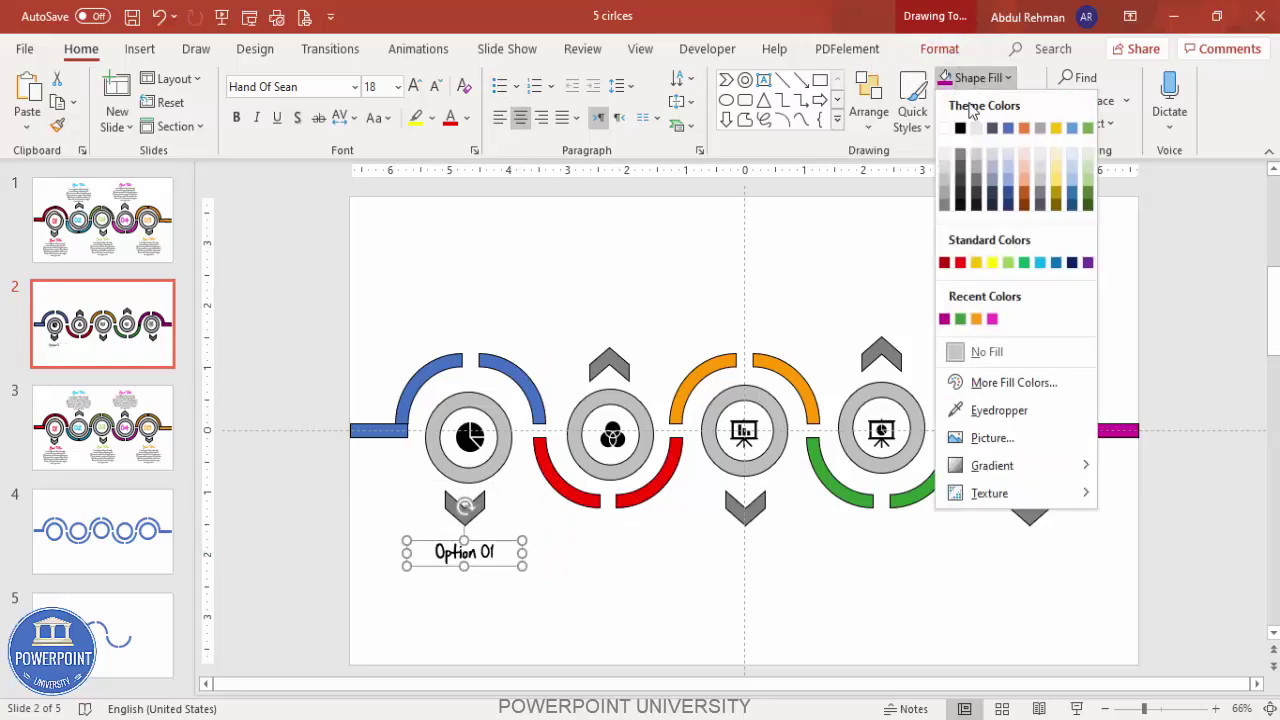
left_click(990, 410)
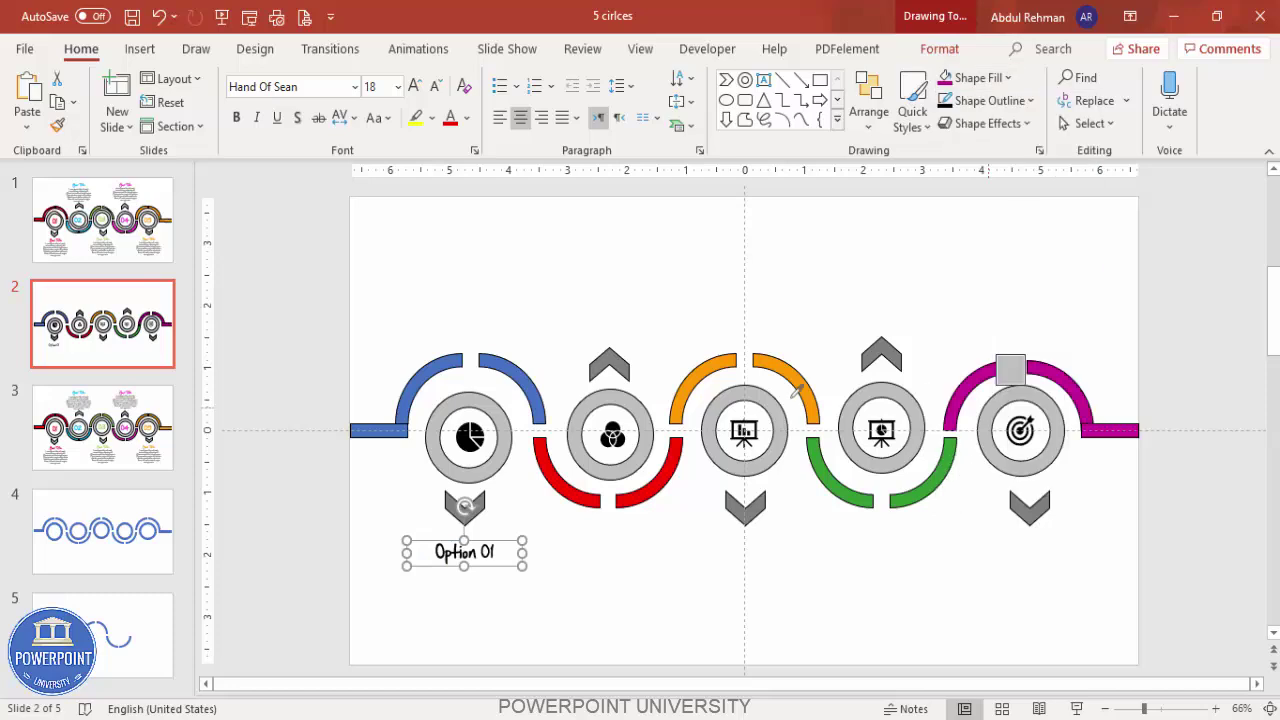
left_click(516, 364)
key("ctrl+z")
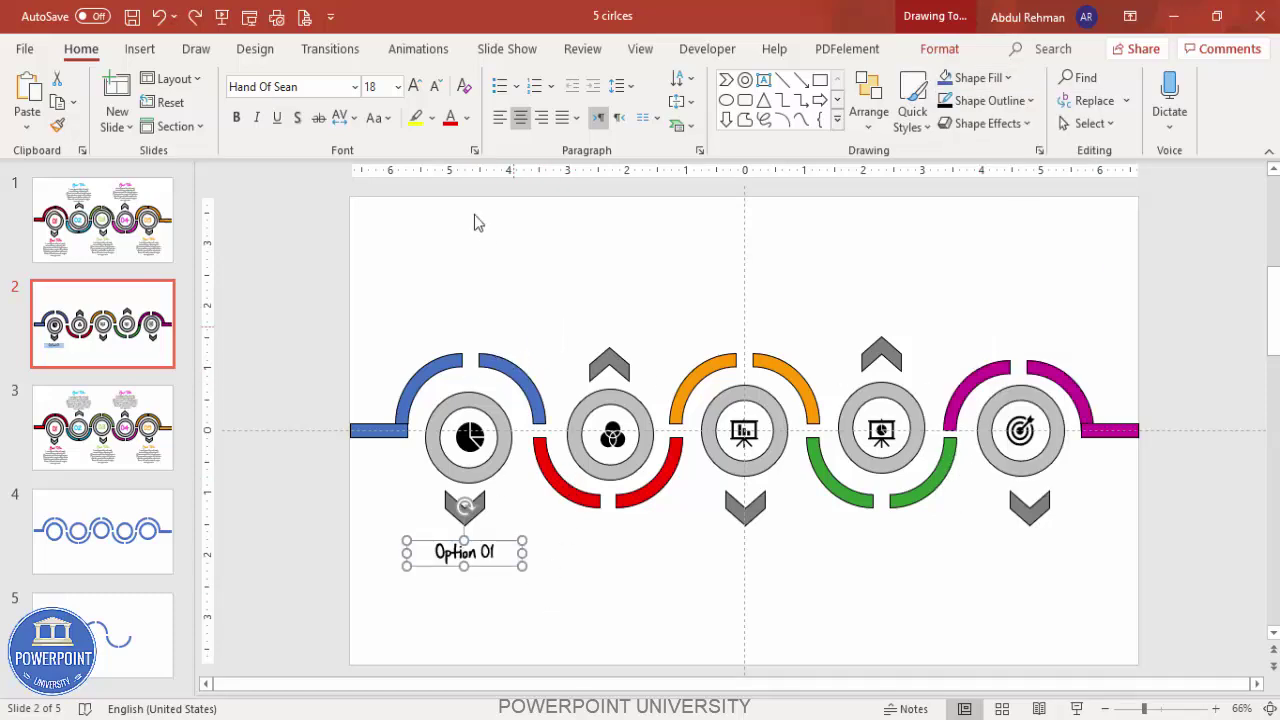
left_click(466, 118)
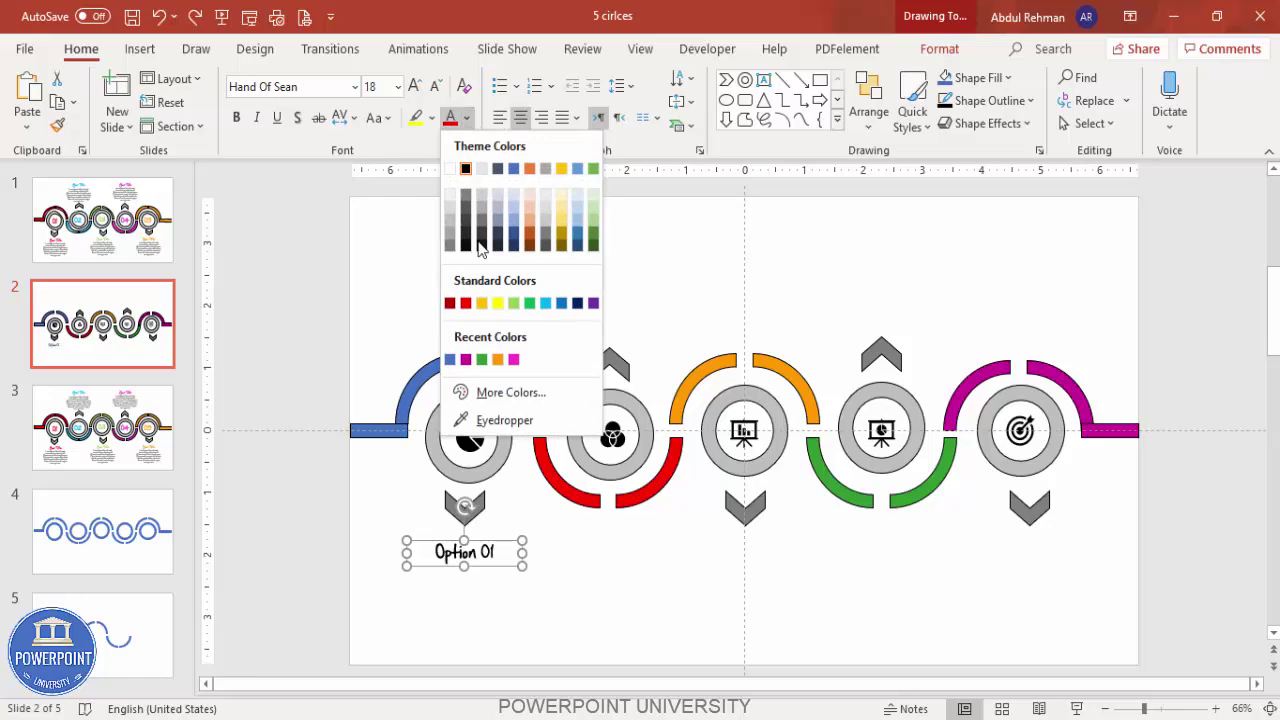
left_click(450, 359)
left_click(362, 338)
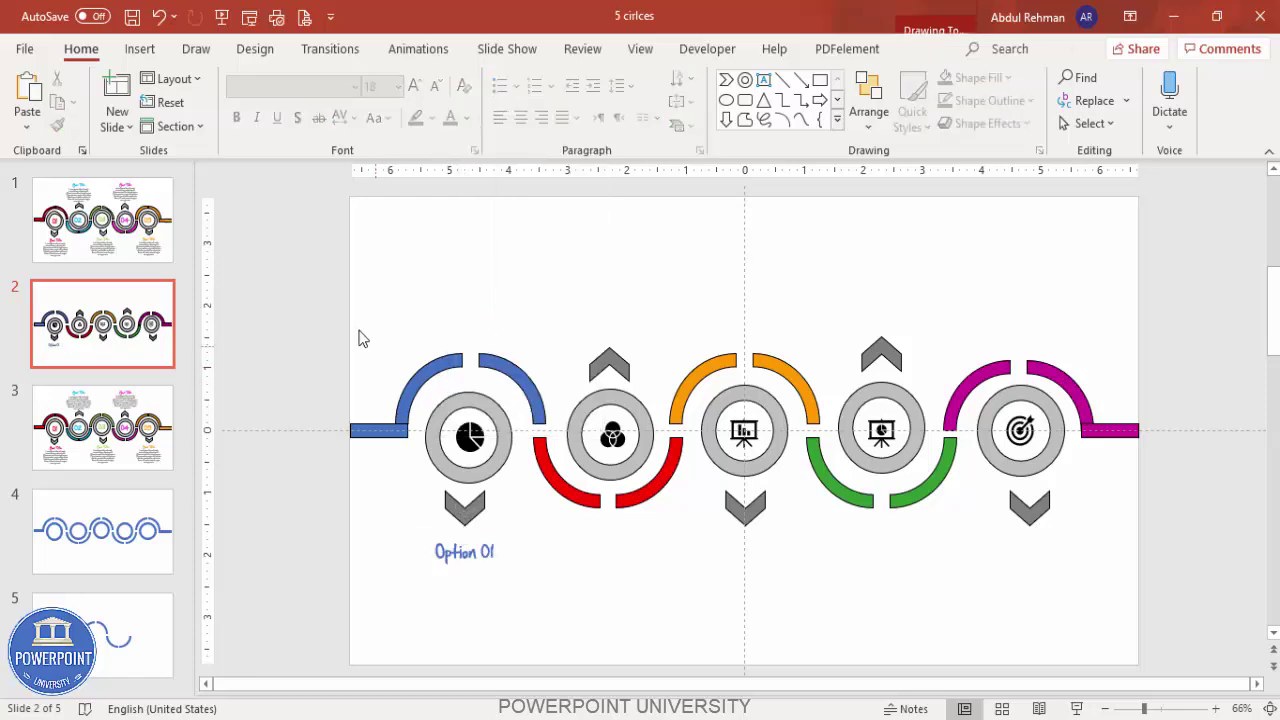
Step: Add a text box reading 'Add detail text here' below Option 01
left_click(140, 49)
left_click(746, 105)
left_click_drag(395, 578, 522, 612)
type("Add de")
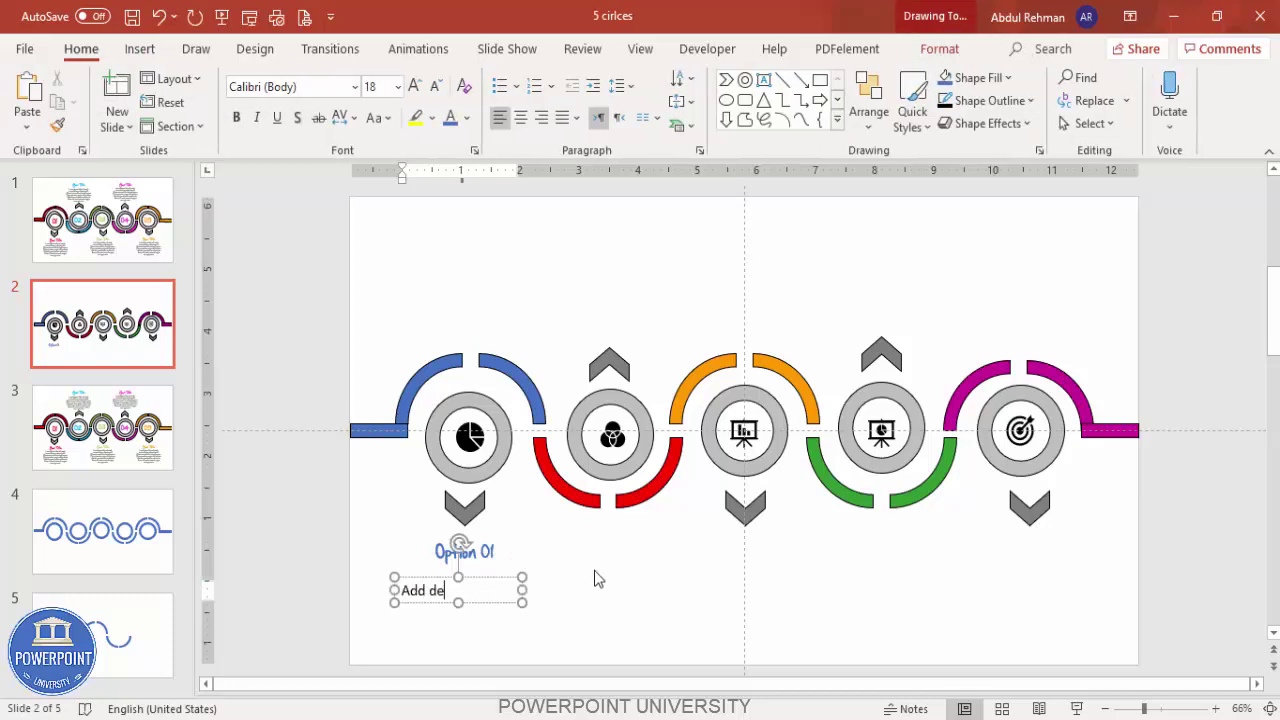
type("tail text here")
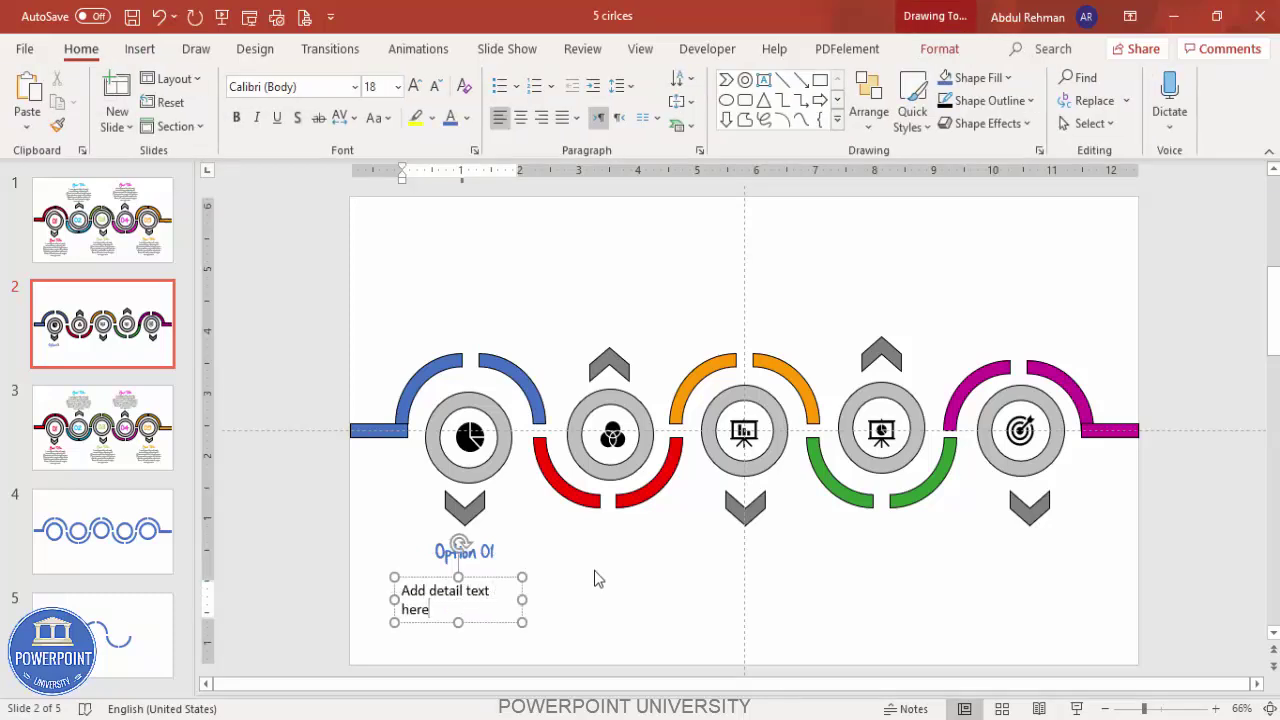
Step: Style the detail text in 14-pt grey Hand Of Sean, centred, placed just under Option 01
left_click(300, 87)
type("Hand Of Sean")
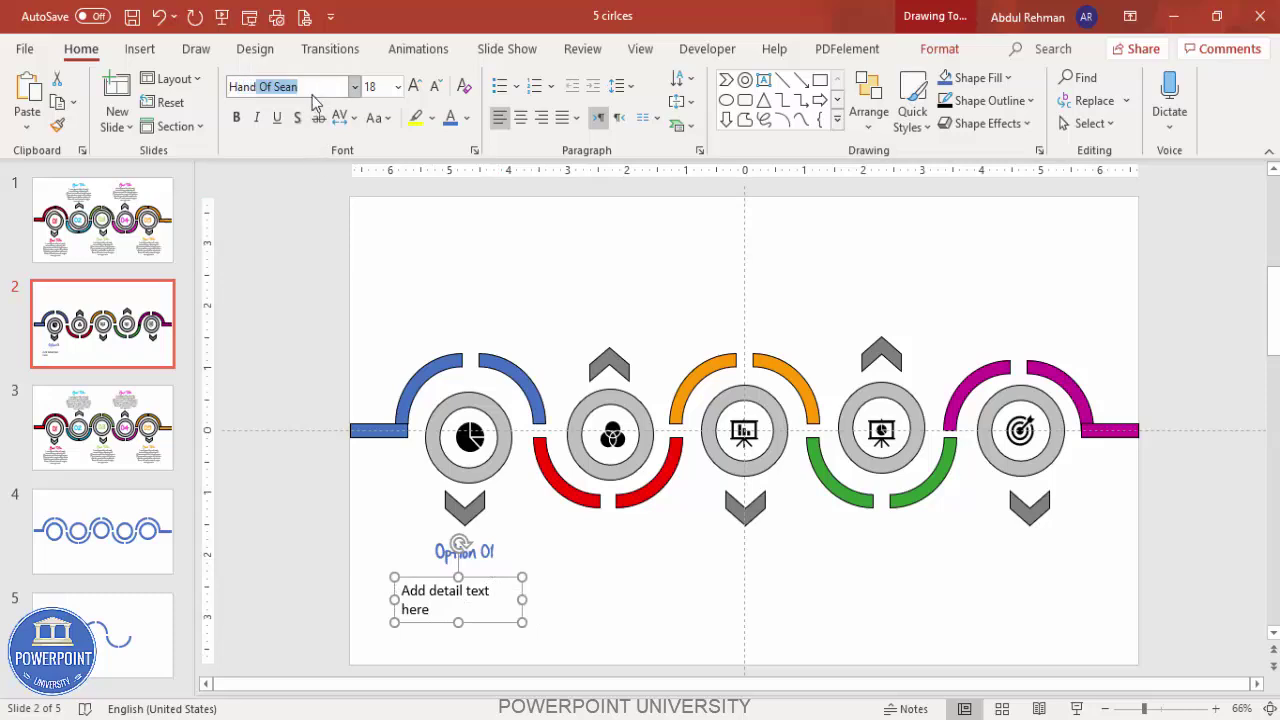
key("Return")
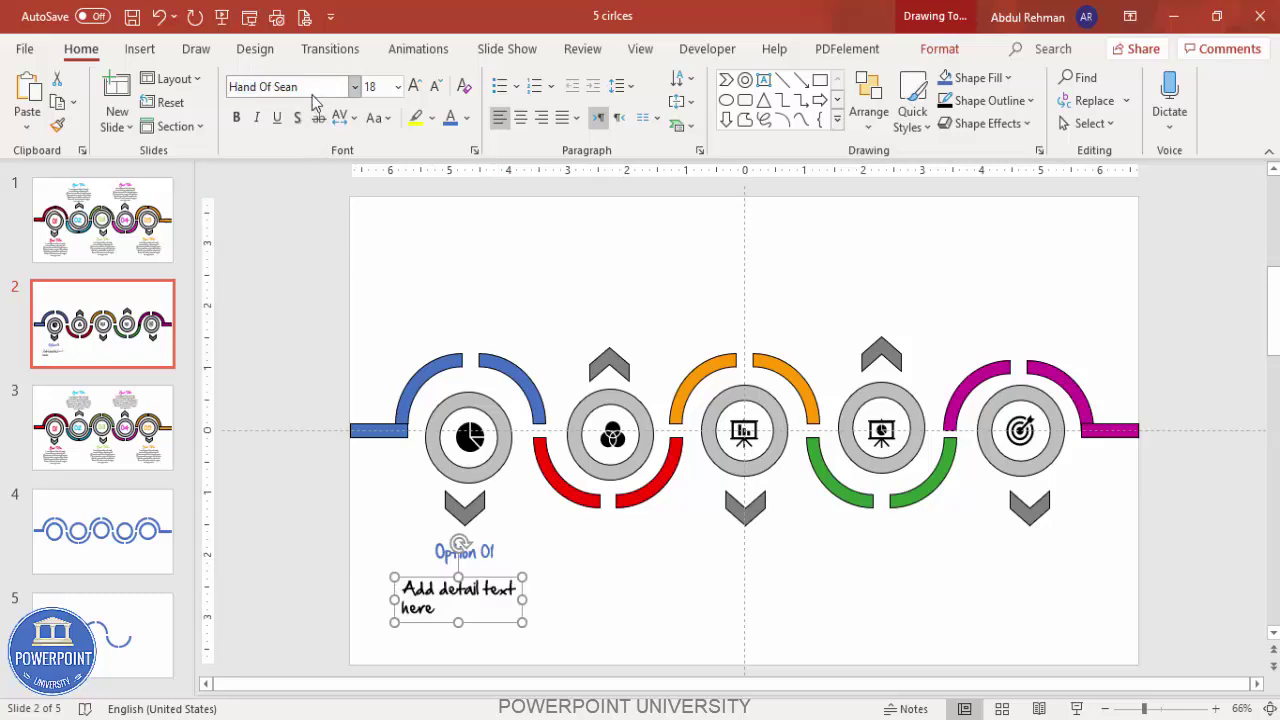
left_click(440, 87)
left_click(440, 87)
left_click(466, 118)
left_click(450, 250)
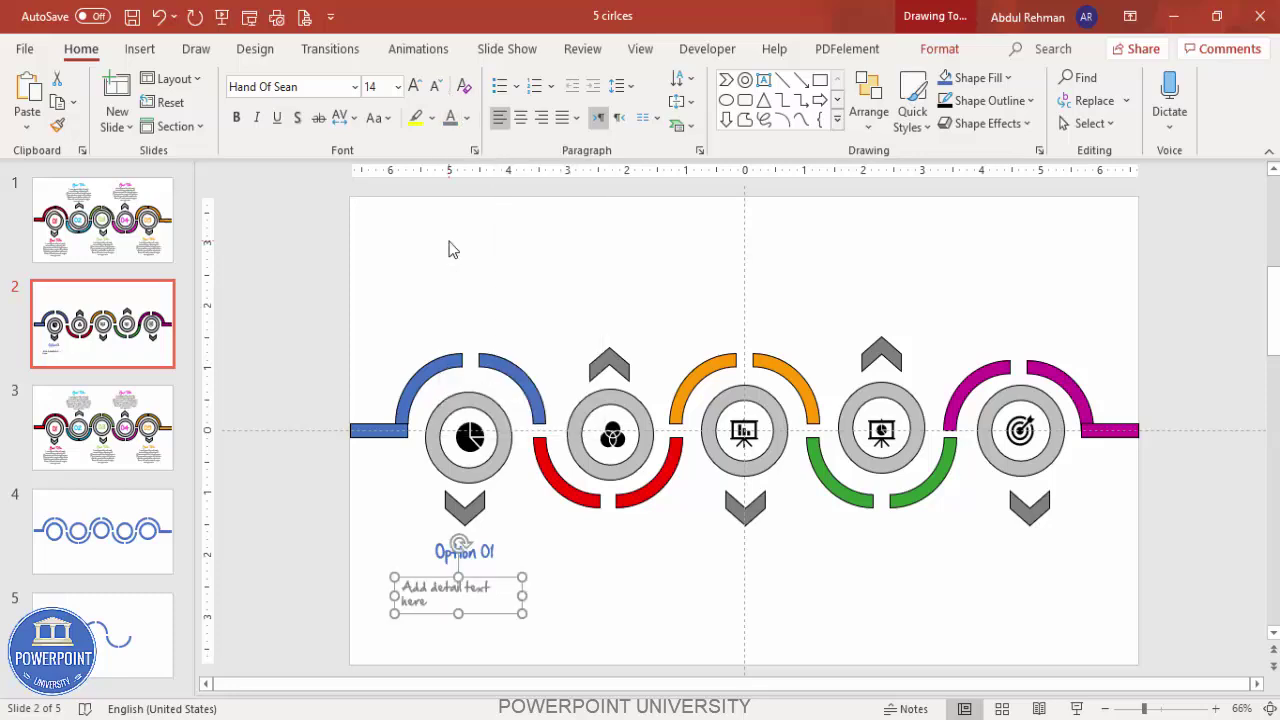
left_click(520, 117)
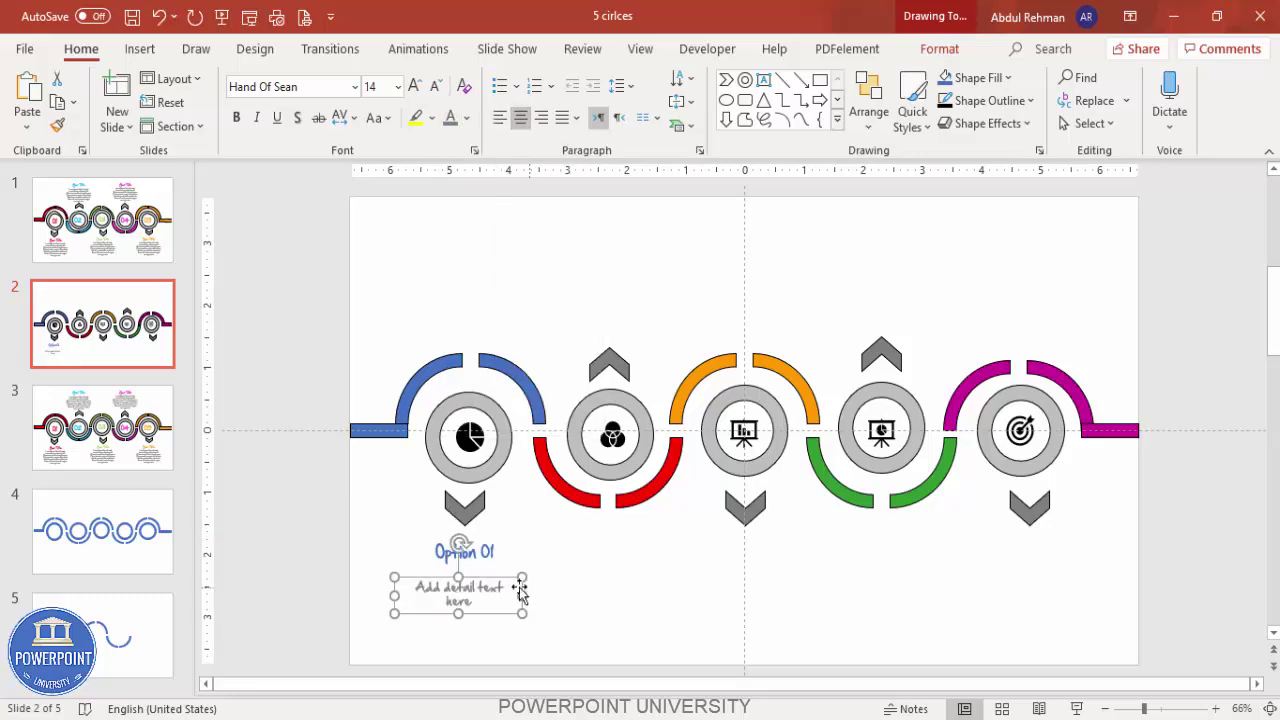
left_click_drag(491, 574, 767, 543)
left_click(493, 551, "shift")
Step: Copy a label pair above the fourth circle and renumber the second circle's title to Option 02
scroll(890, 450, "down", 3)
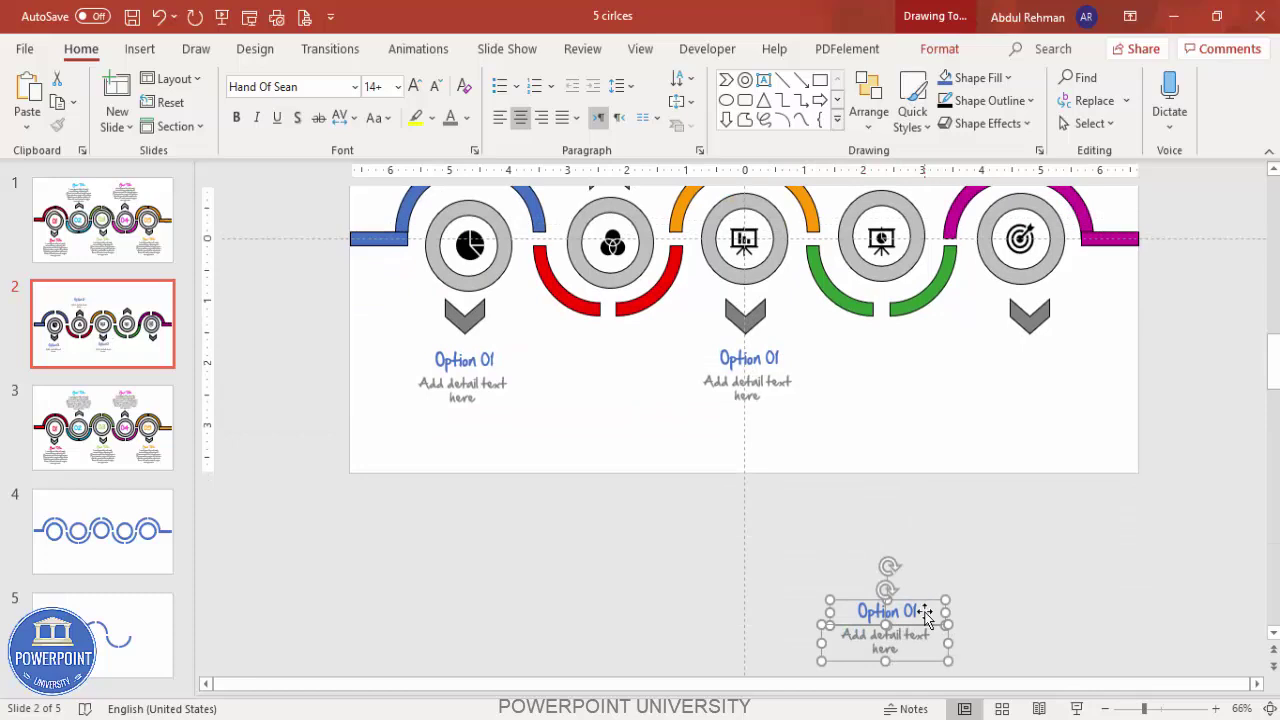
left_click_drag(927, 543, 1063, 526)
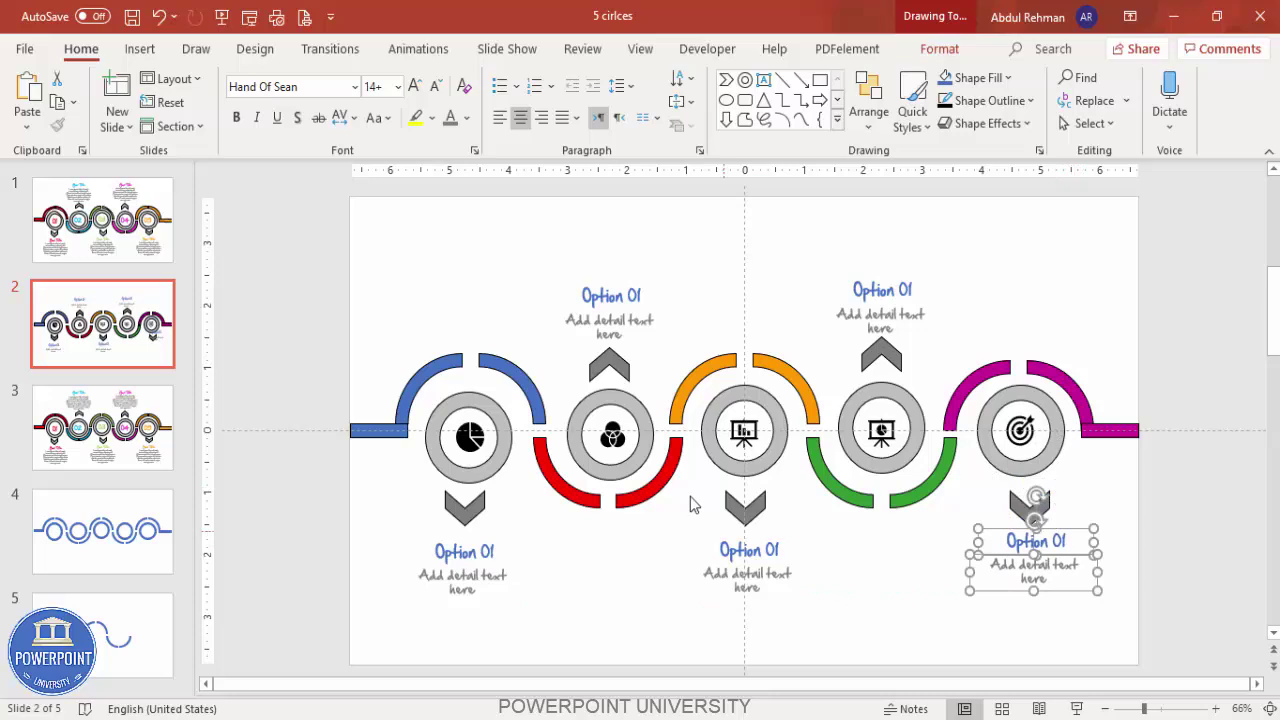
left_click(632, 291)
key("BackSpace")
type("2")
Step: Renumber the remaining titles to Option 03, Option 04 and Option 05
left_click(780, 546)
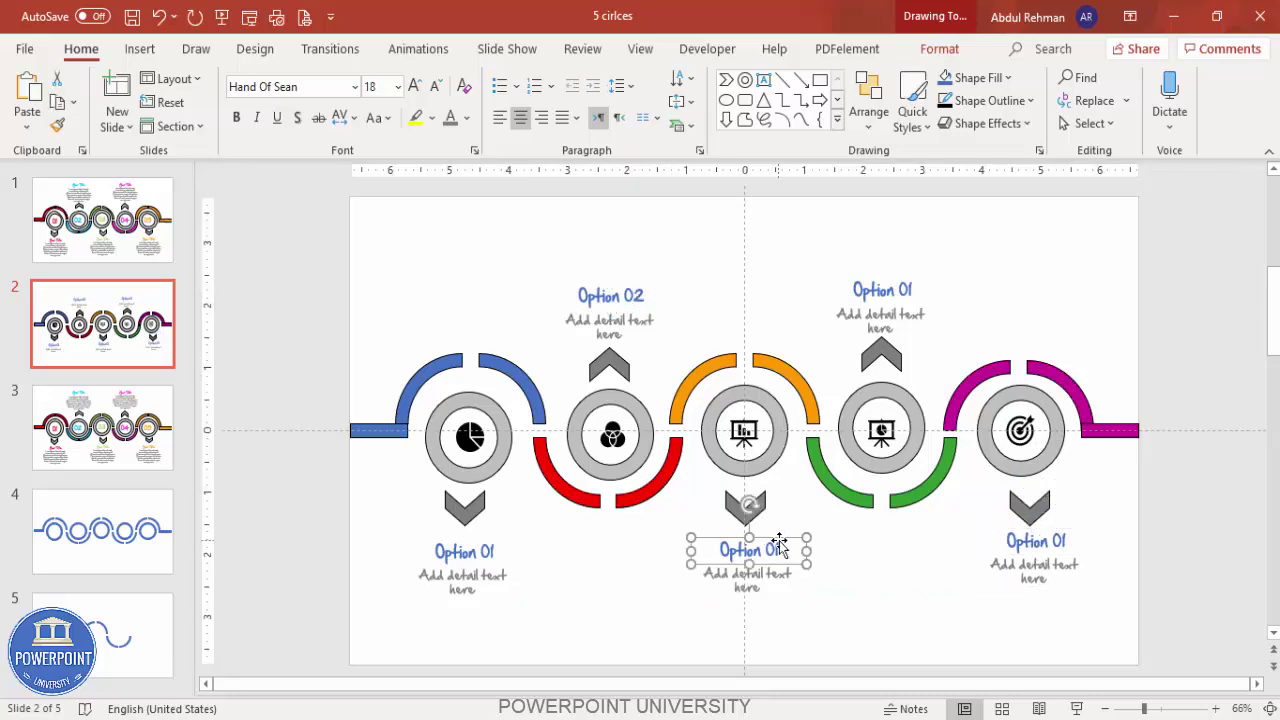
key("BackSpace")
type("3")
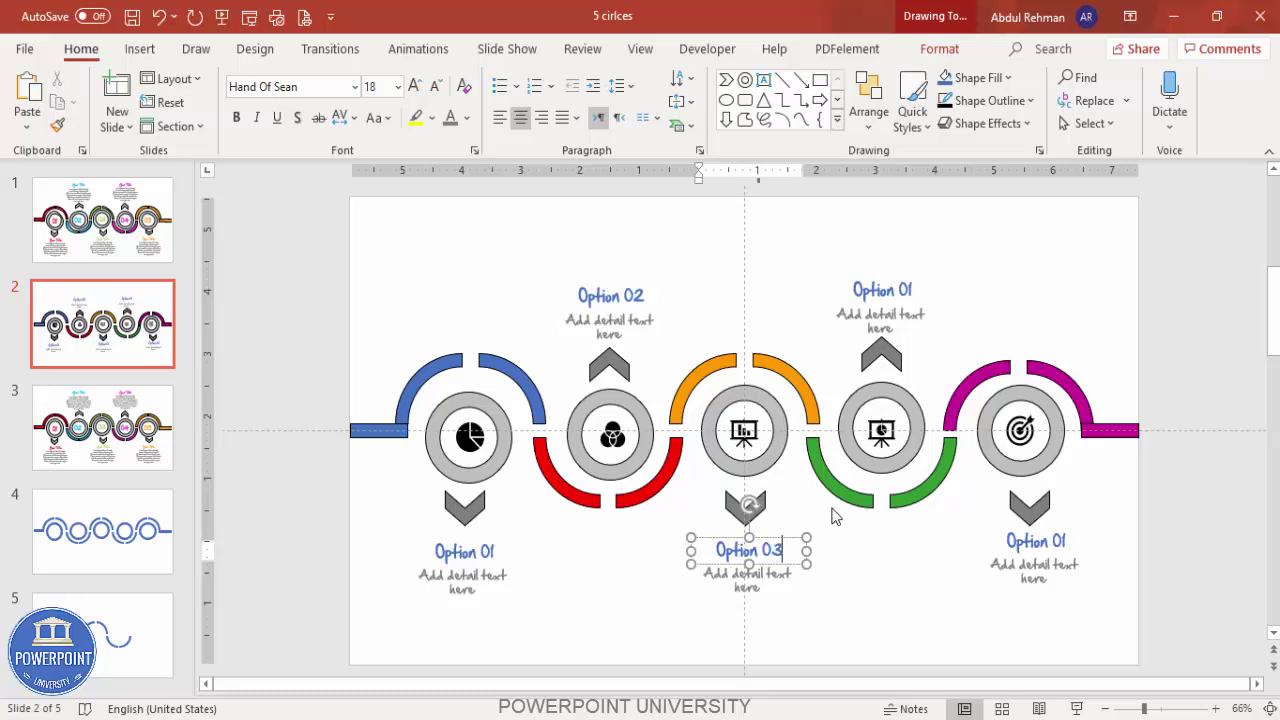
left_click(909, 290)
key("BackSpace")
type("4")
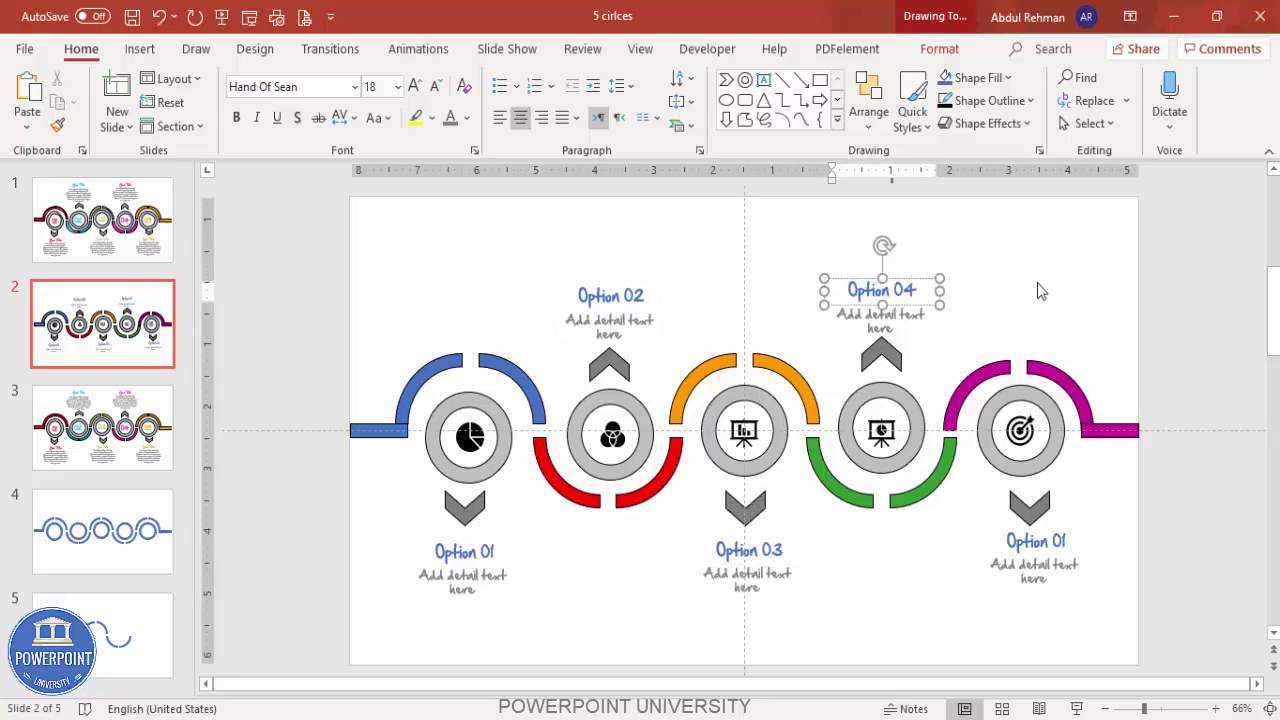
left_click(1062, 541)
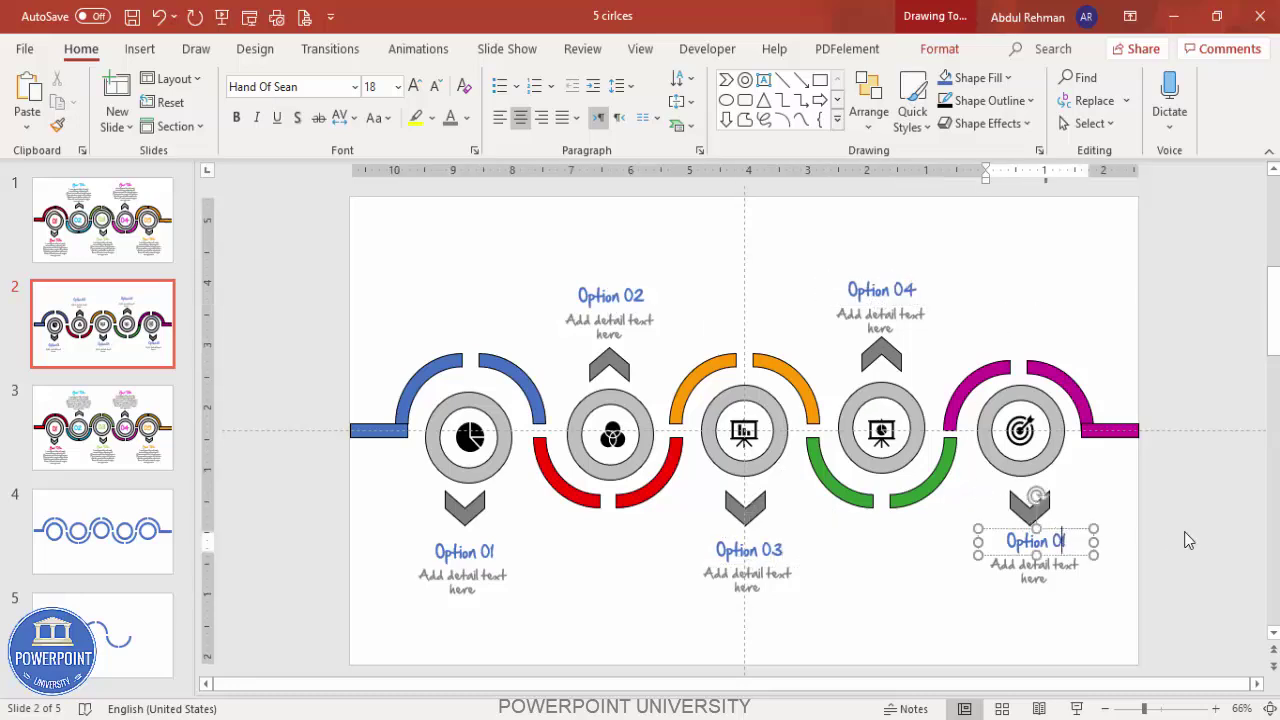
key("BackSpace")
type("5")
left_click(754, 271)
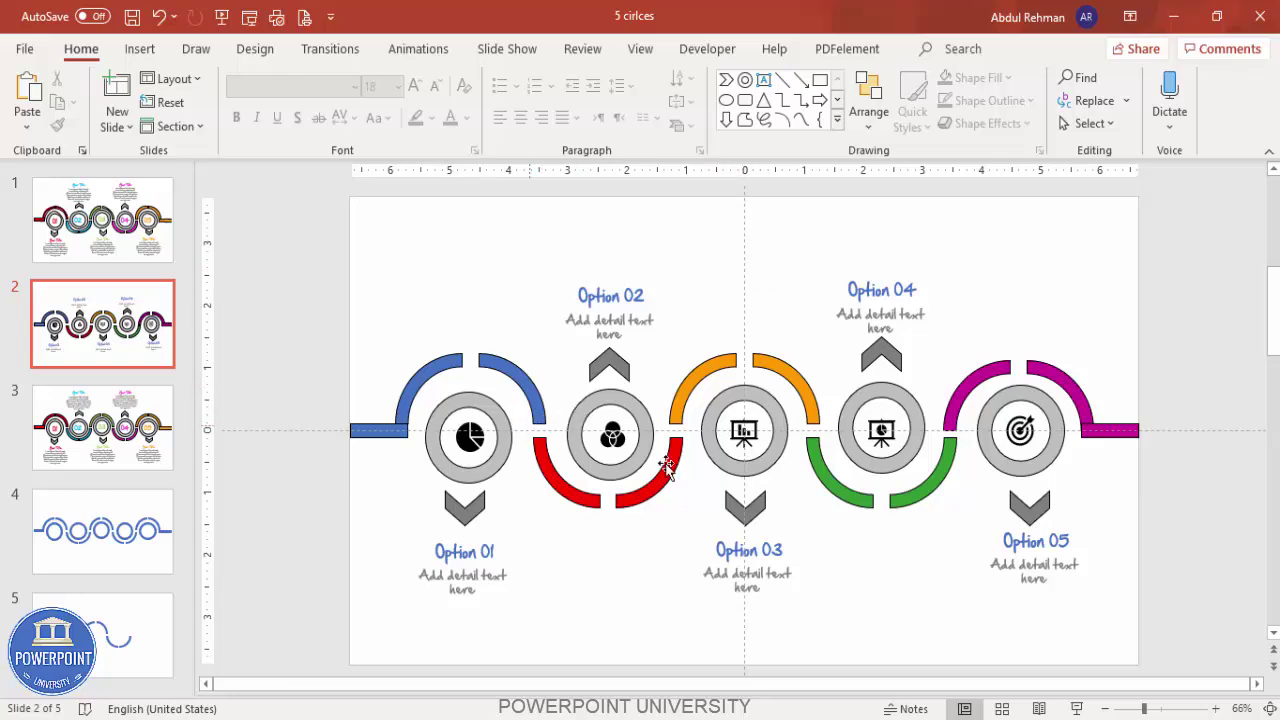
left_click(434, 371)
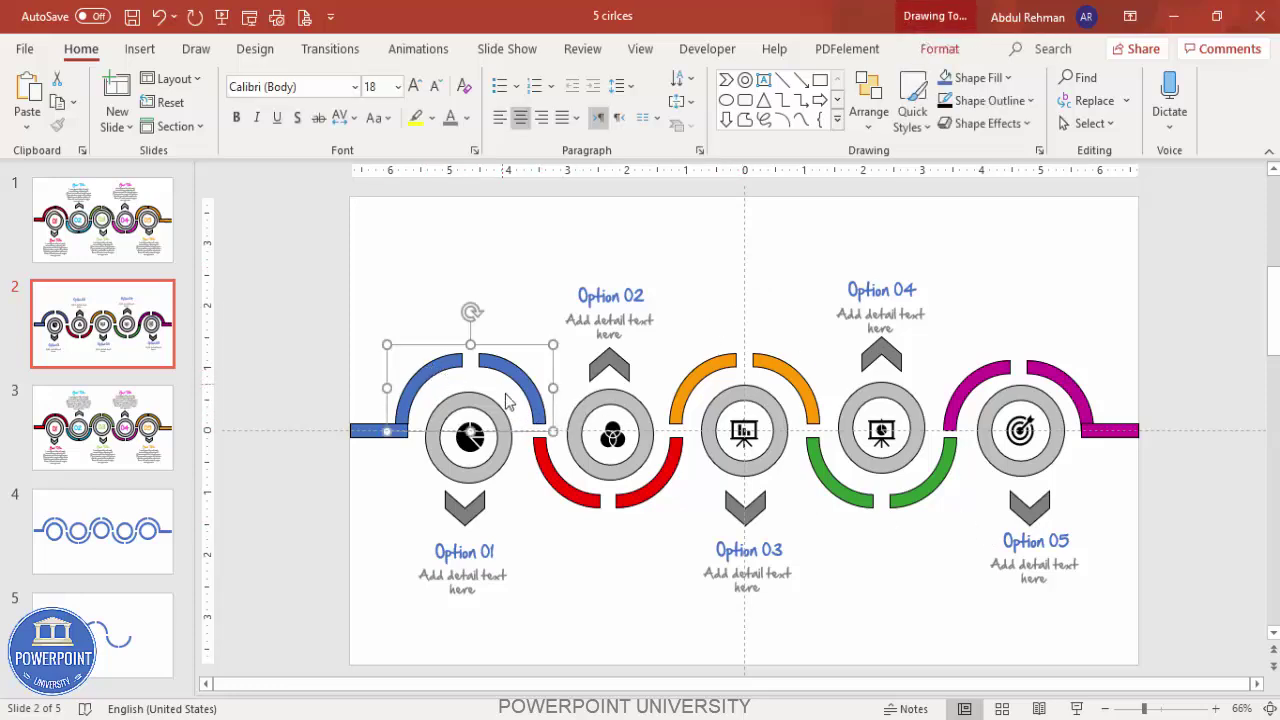
left_click(935, 50)
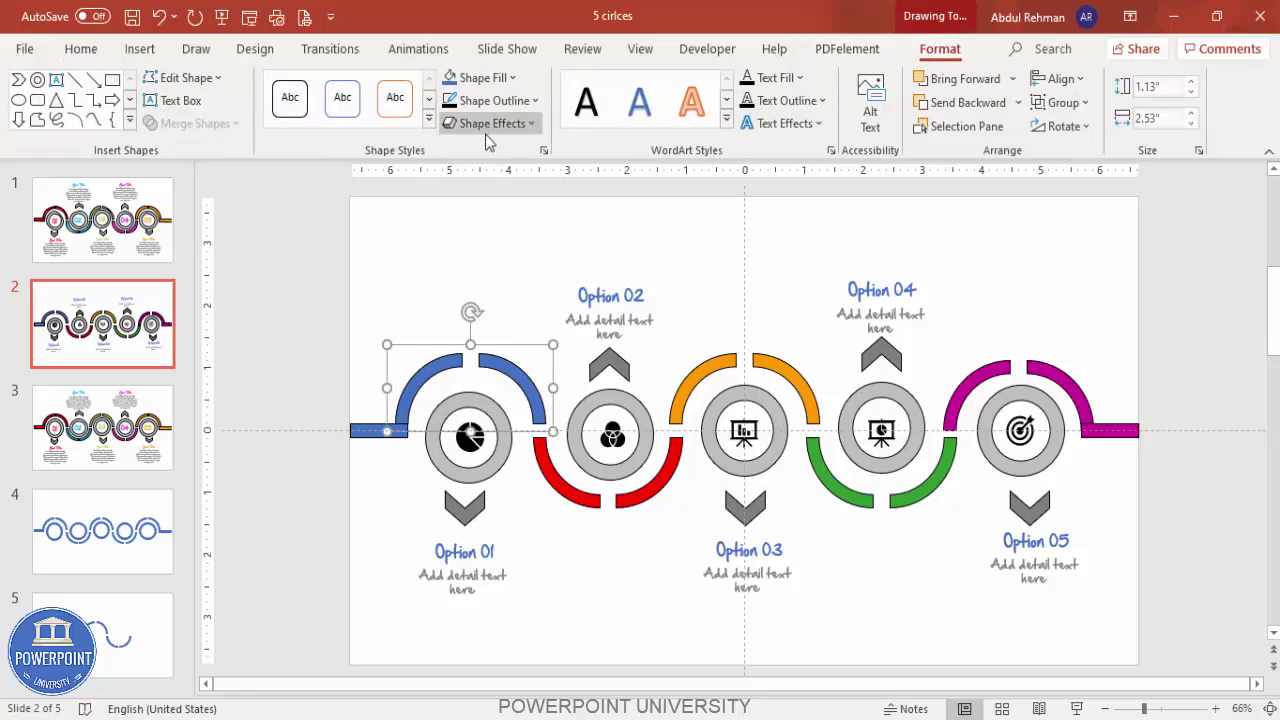
left_click(535, 101)
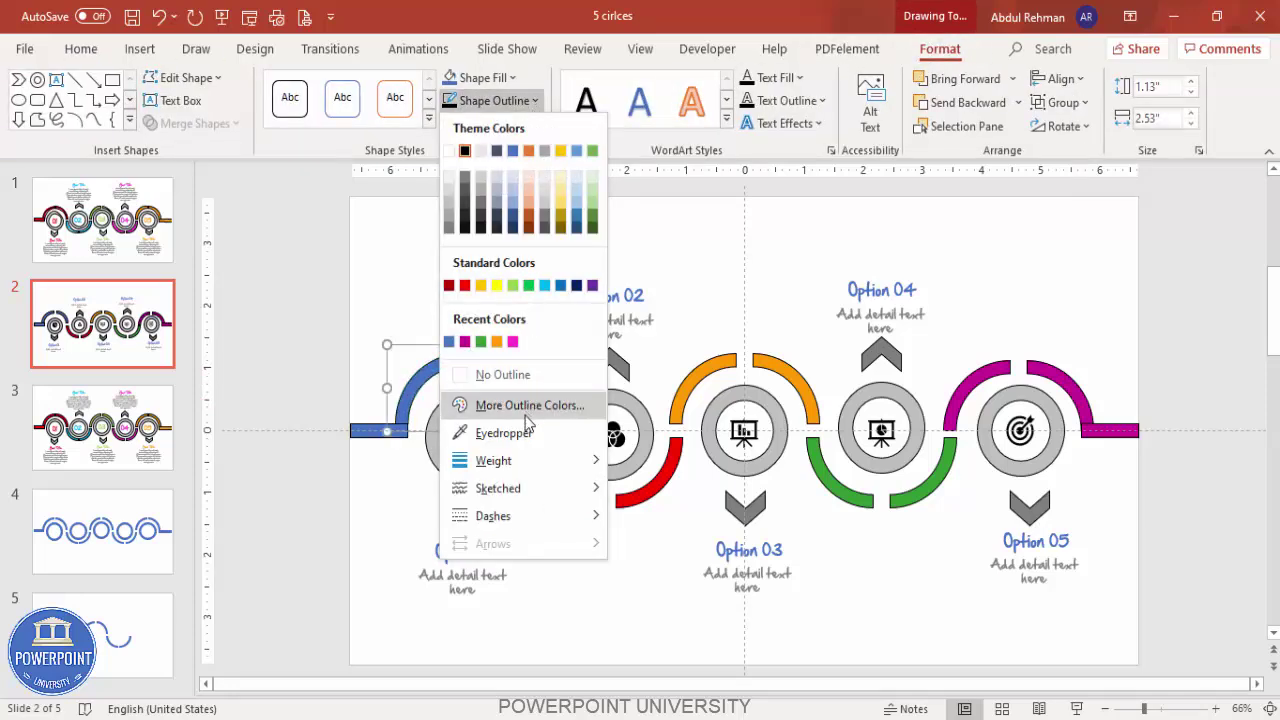
mouse_move(496, 497)
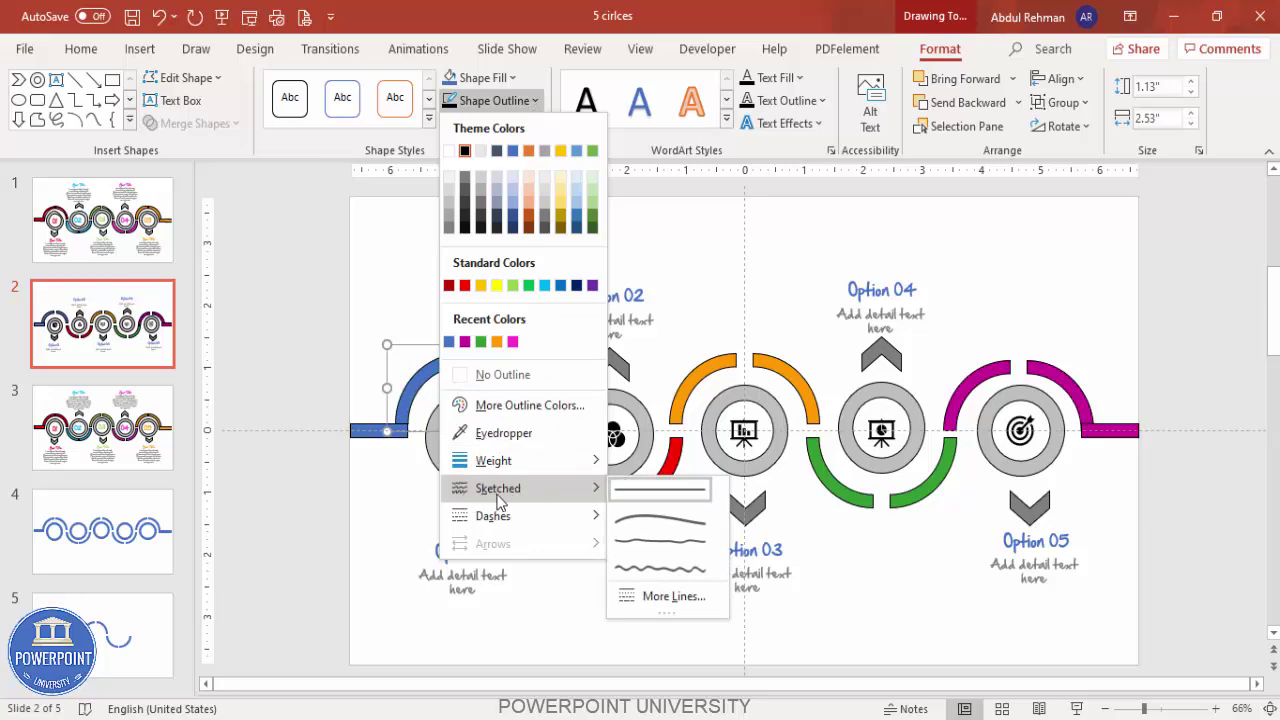
left_click(663, 569)
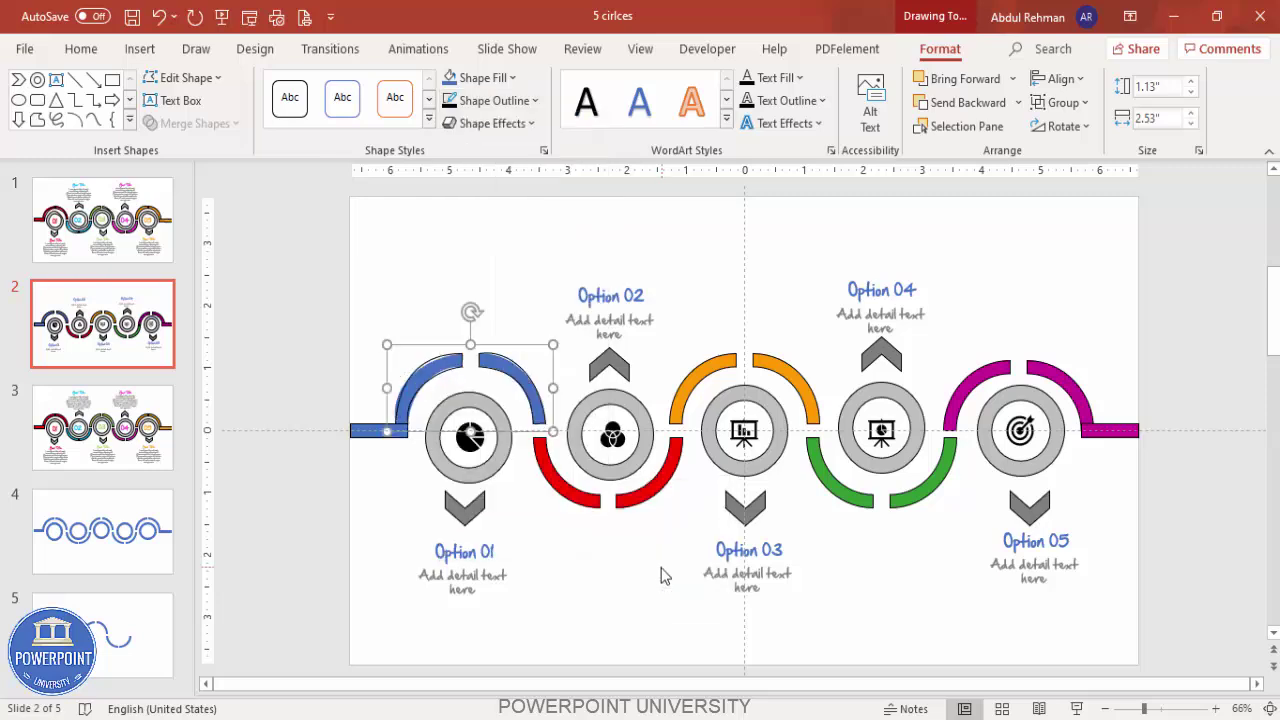
left_click(585, 506)
left_click(495, 100)
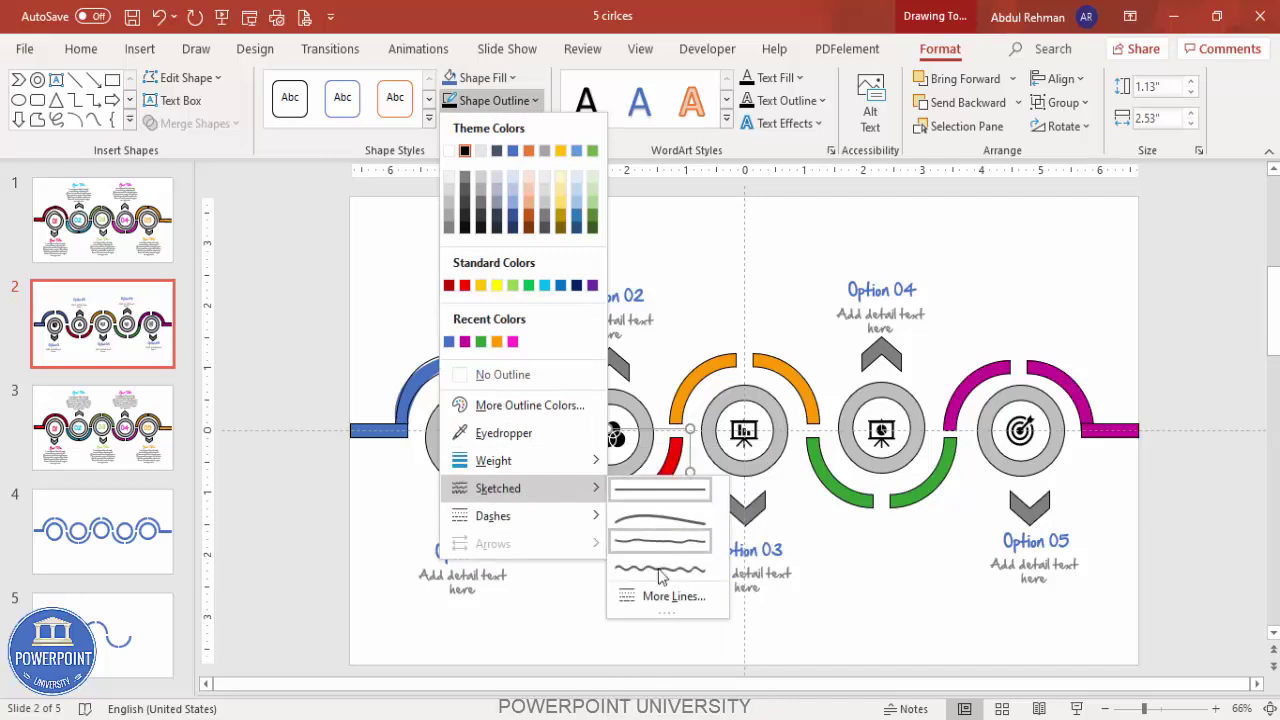
left_click(659, 571)
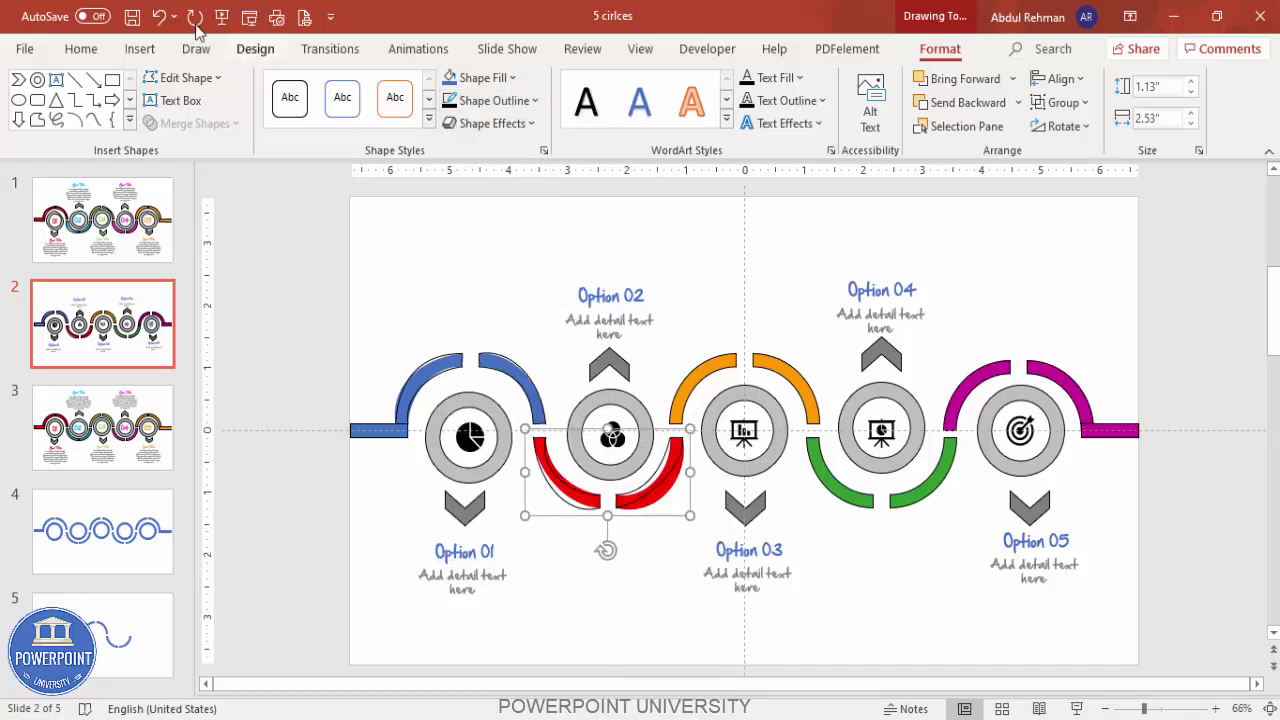
left_click(159, 16)
left_click(159, 16)
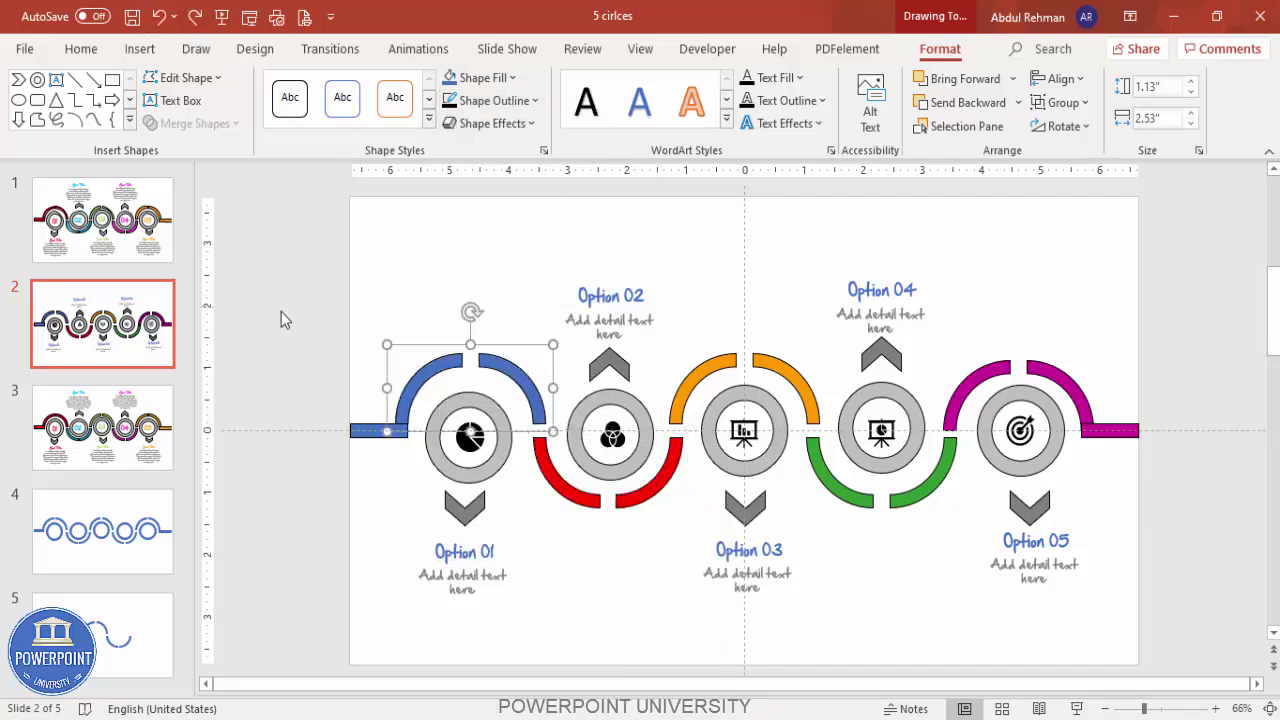